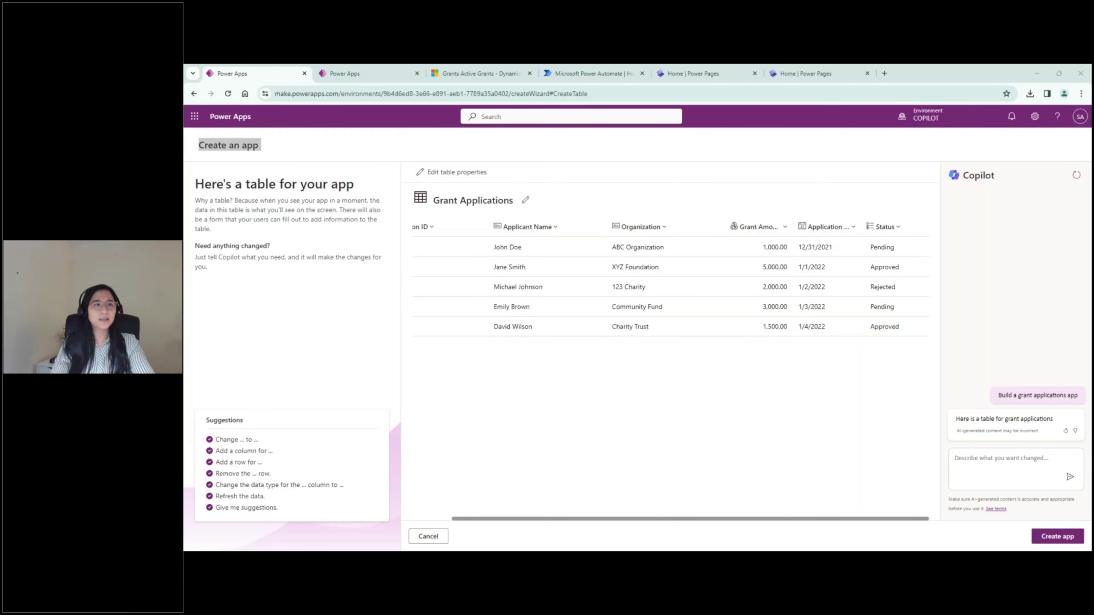
Have Copilot add a grant type column with choices startup business, entrepreneurship, and mentorship, and review the column's properties.
click(1024, 463)
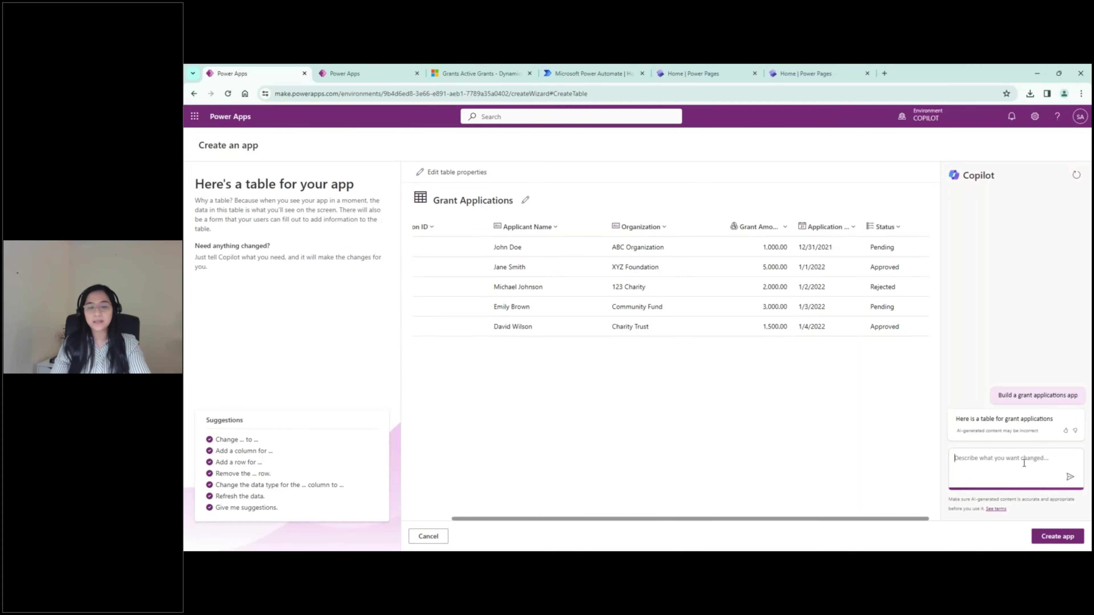
text(Add a grant type column with choices such as startup business, entrepreneurship, and mentorship)
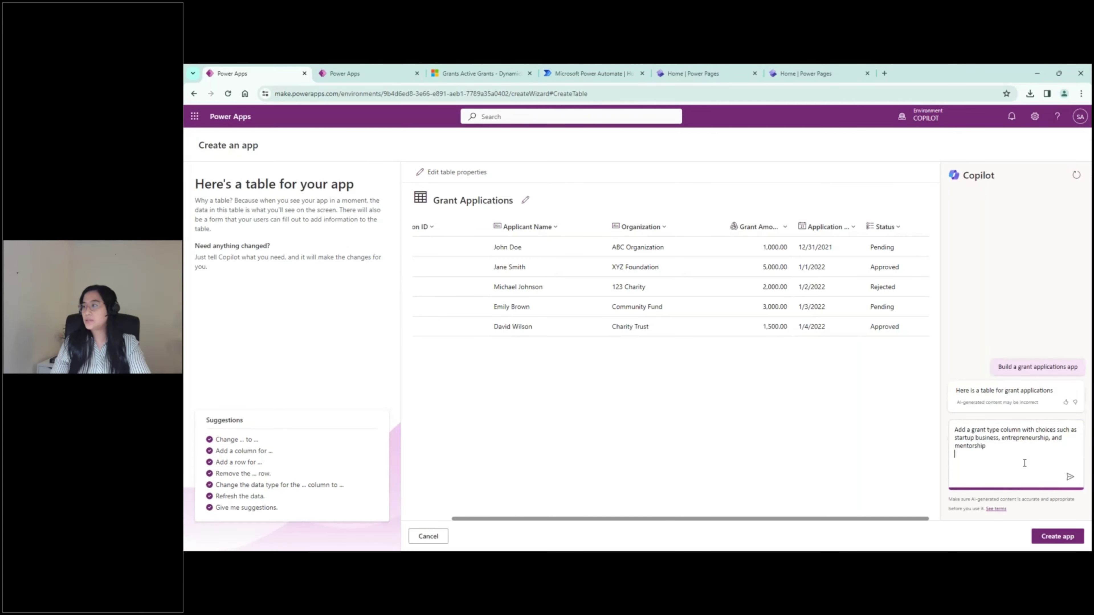
click(1068, 476)
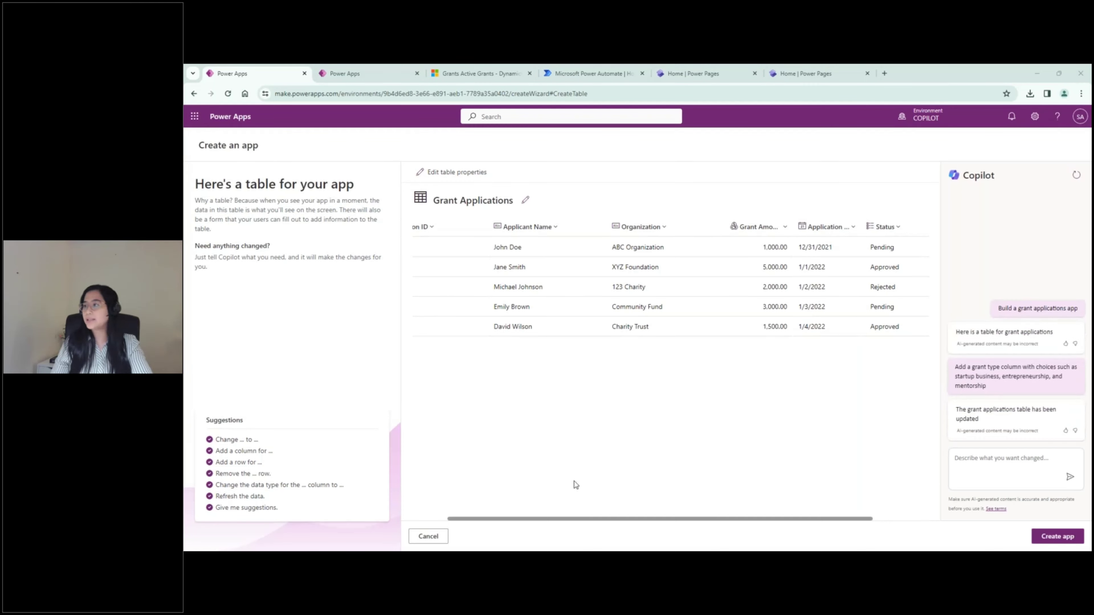
drag(630, 520, 720, 527)
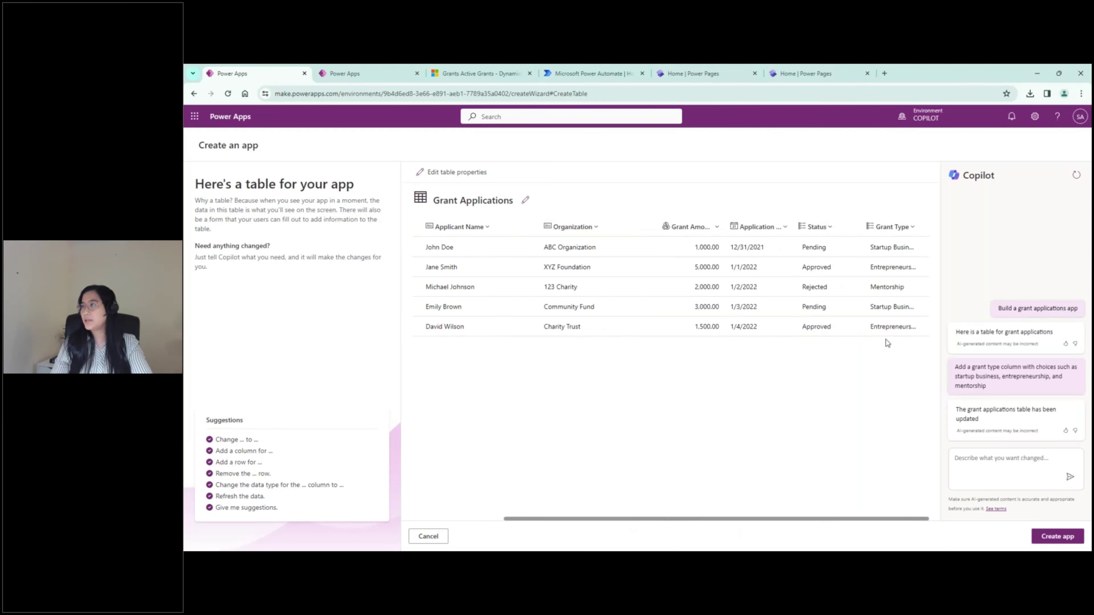
click(906, 231)
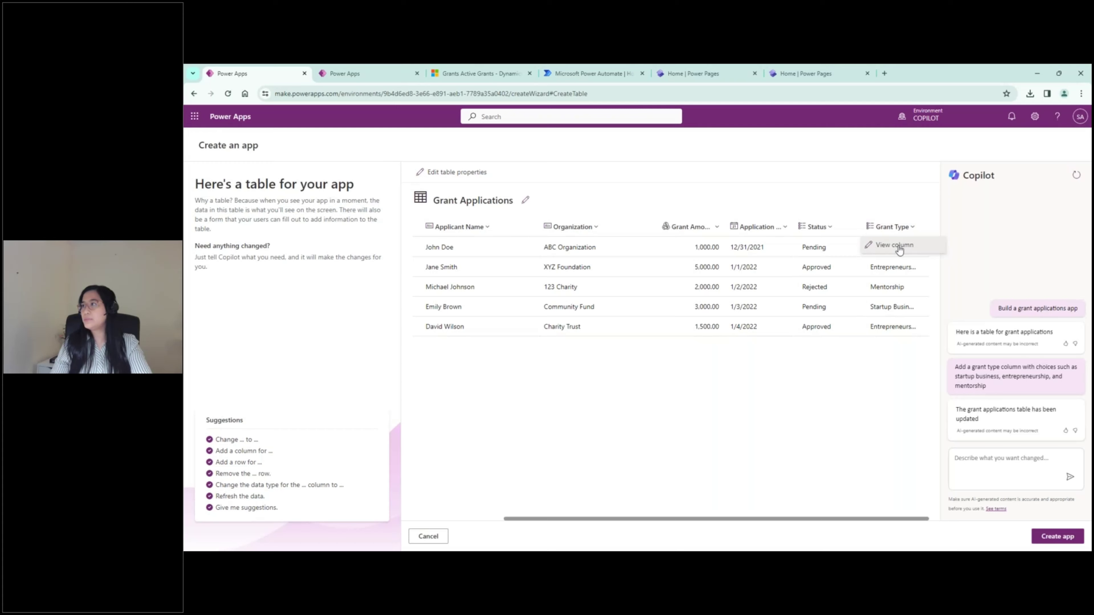
click(894, 245)
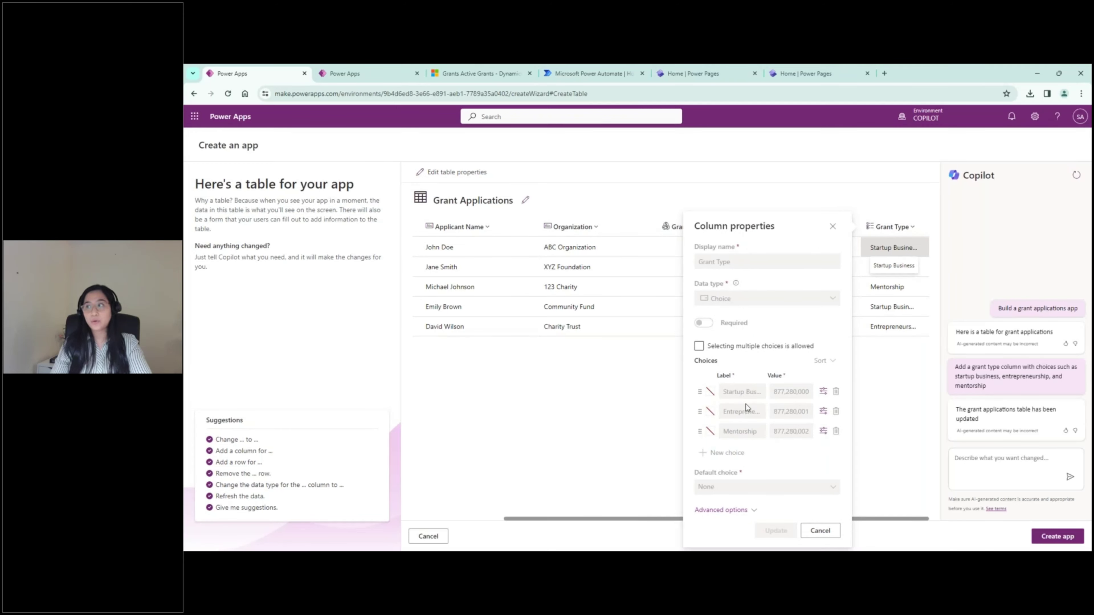
click(818, 532)
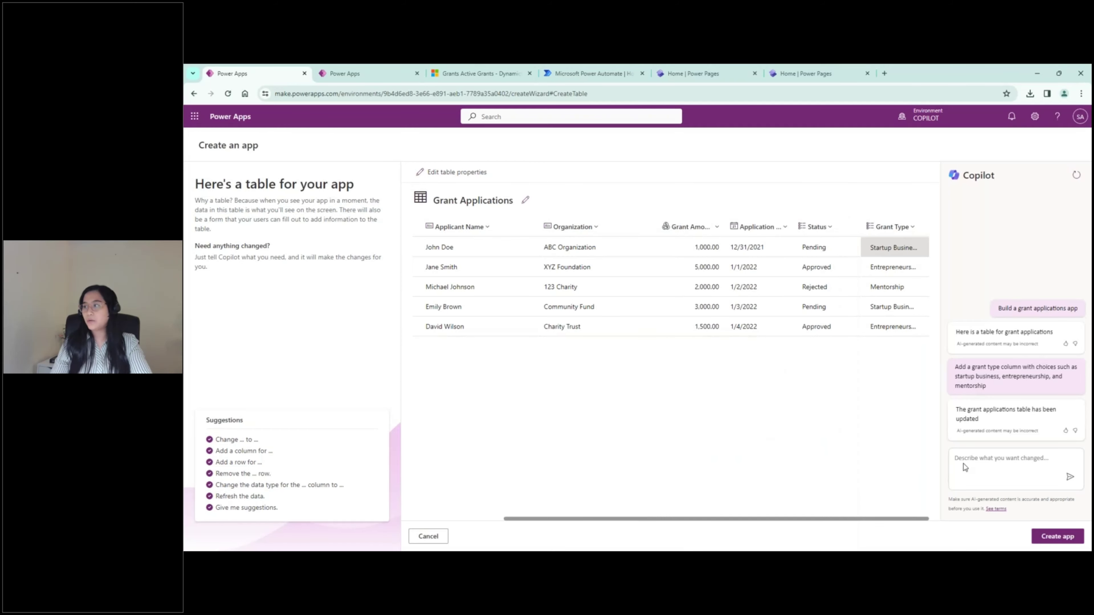
Have Copilot add community marketing, patio installation and residential to the grant type column, and check its choices.
click(967, 458)
text(Add items on grant type column such community marketing, patio installation and residential)
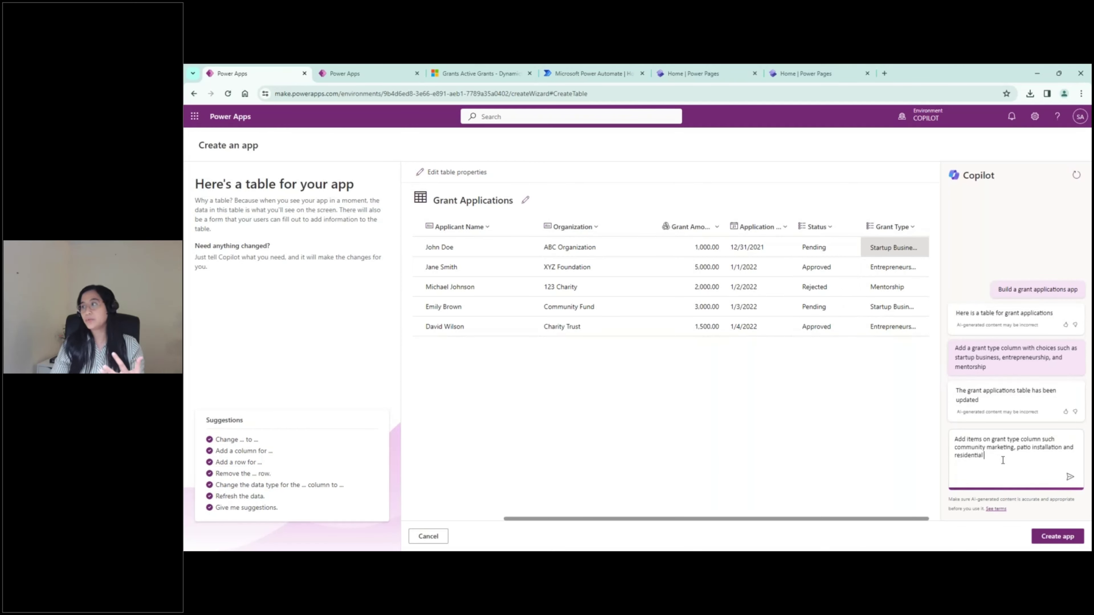
click(1069, 477)
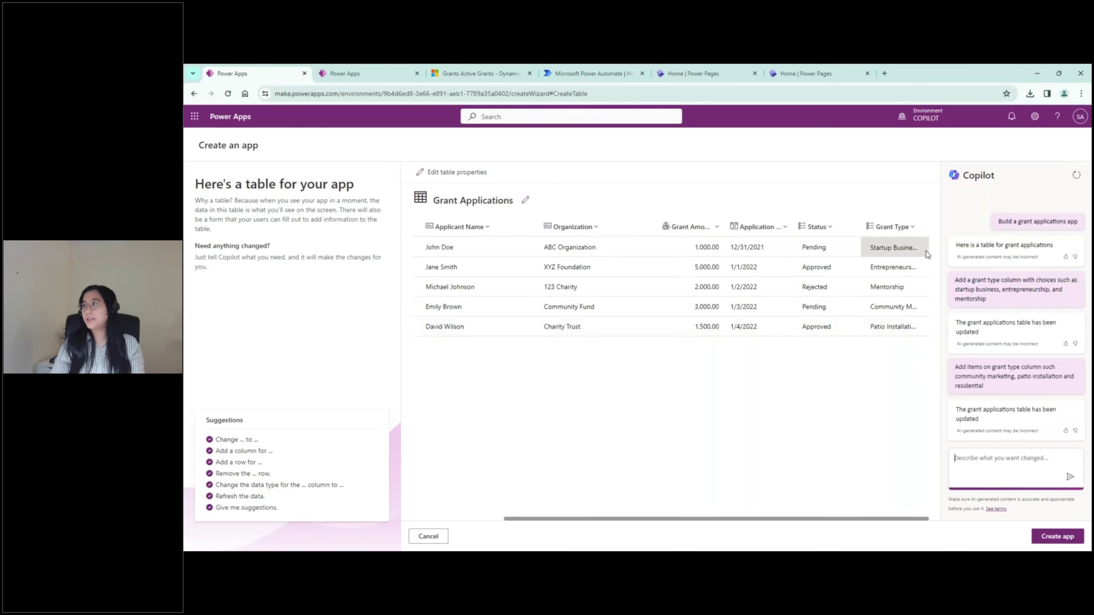
click(914, 234)
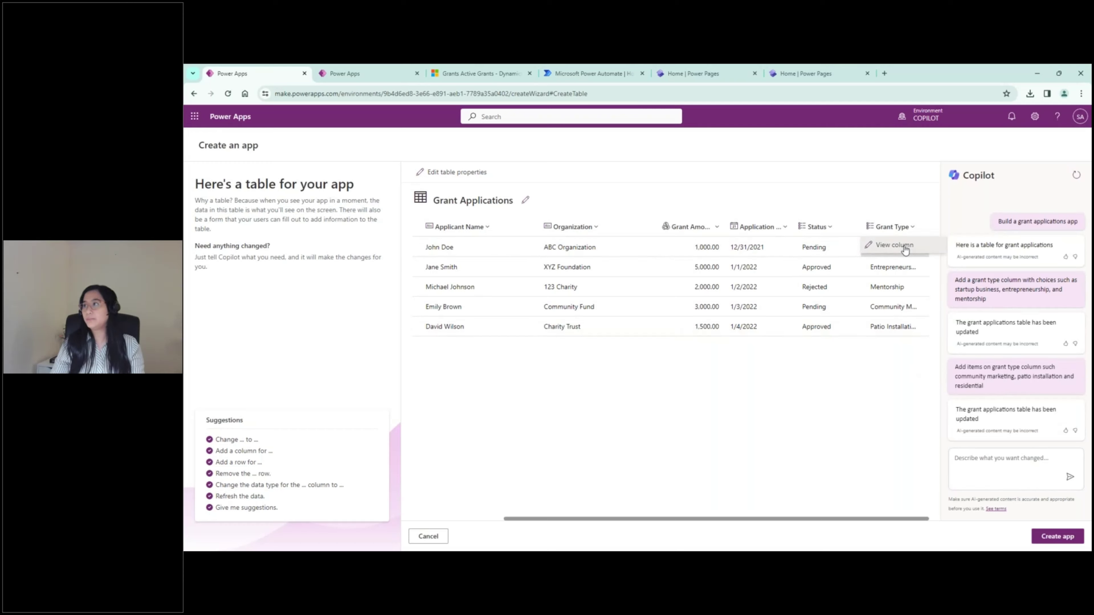
click(905, 249)
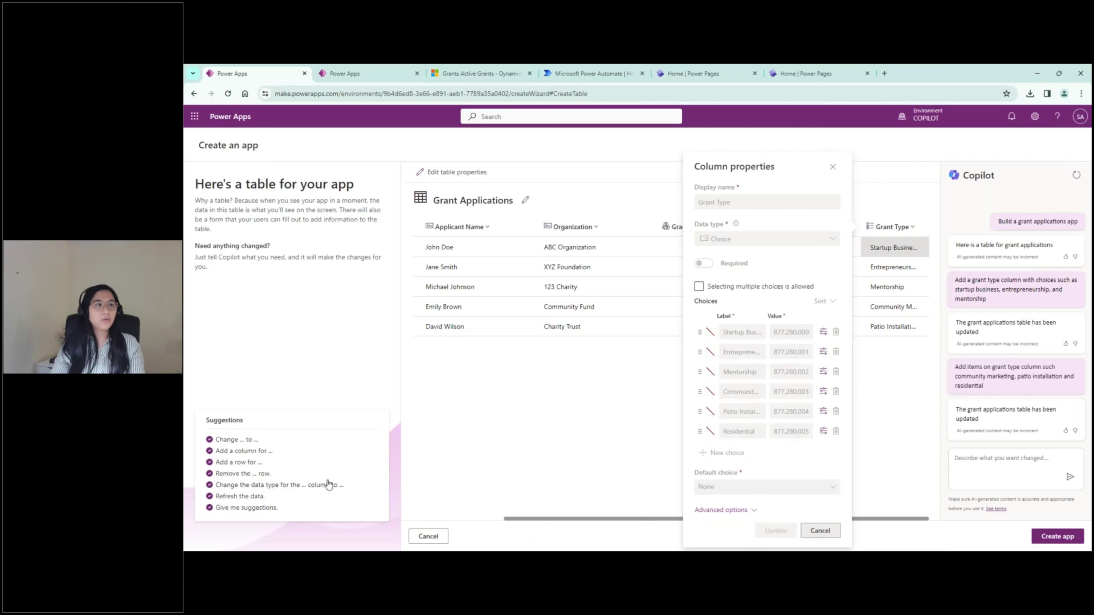
key(Escape)
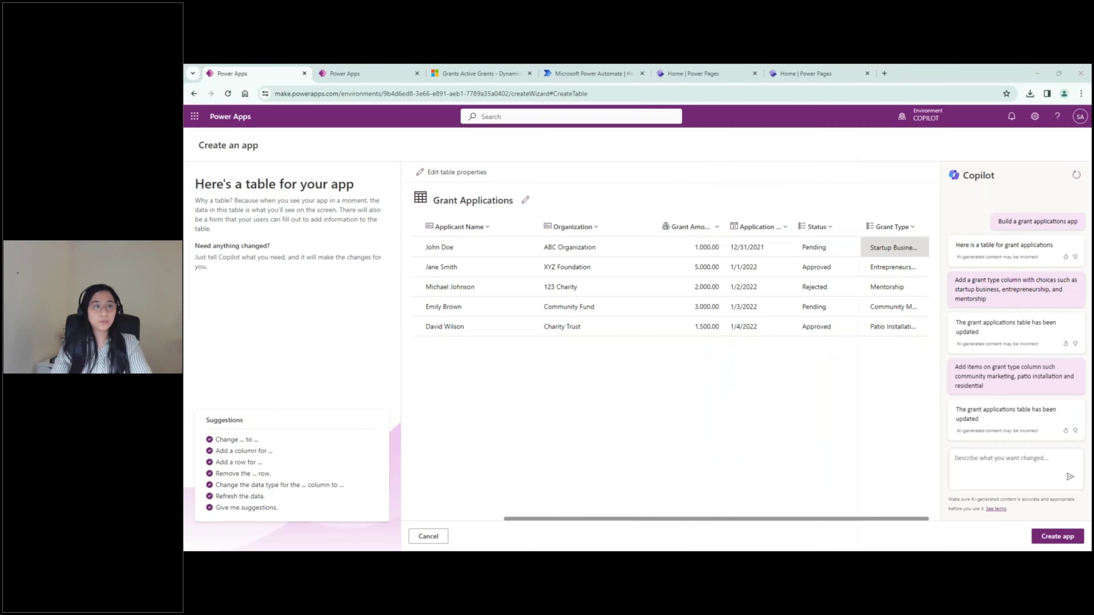
Have Copilot add an email column to the Grant Applications table and view the new column.
click(1005, 463)
text(Add an email column)
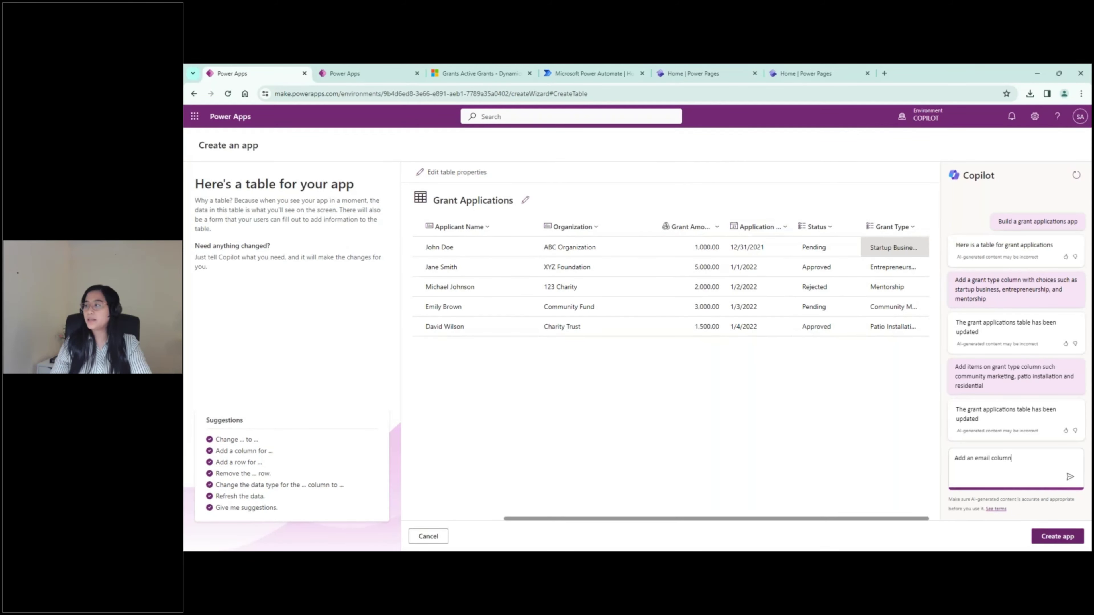
click(1069, 476)
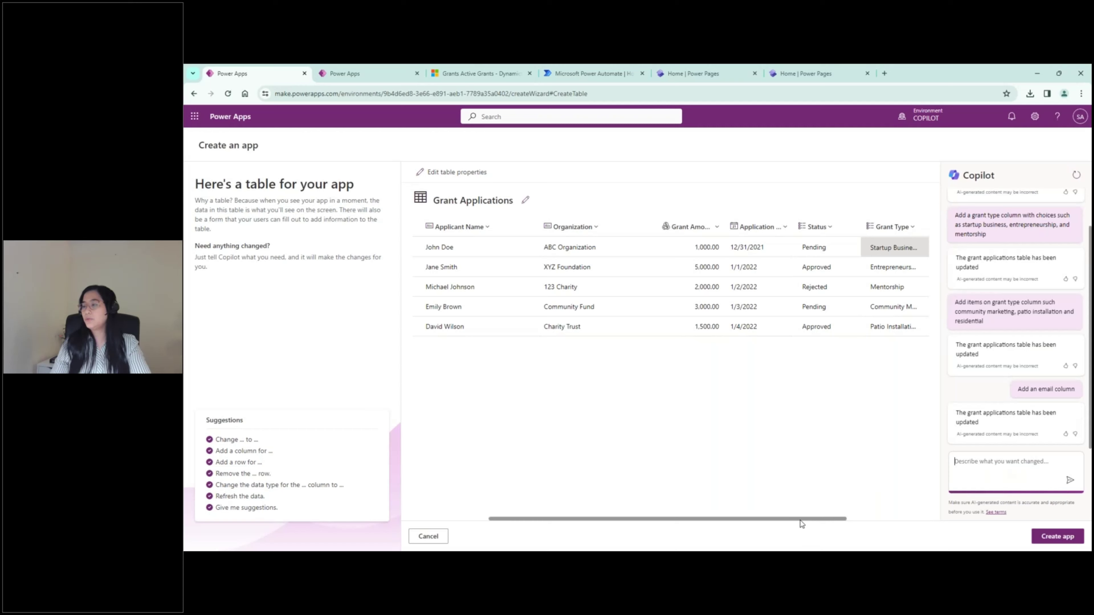
drag(799, 520, 909, 478)
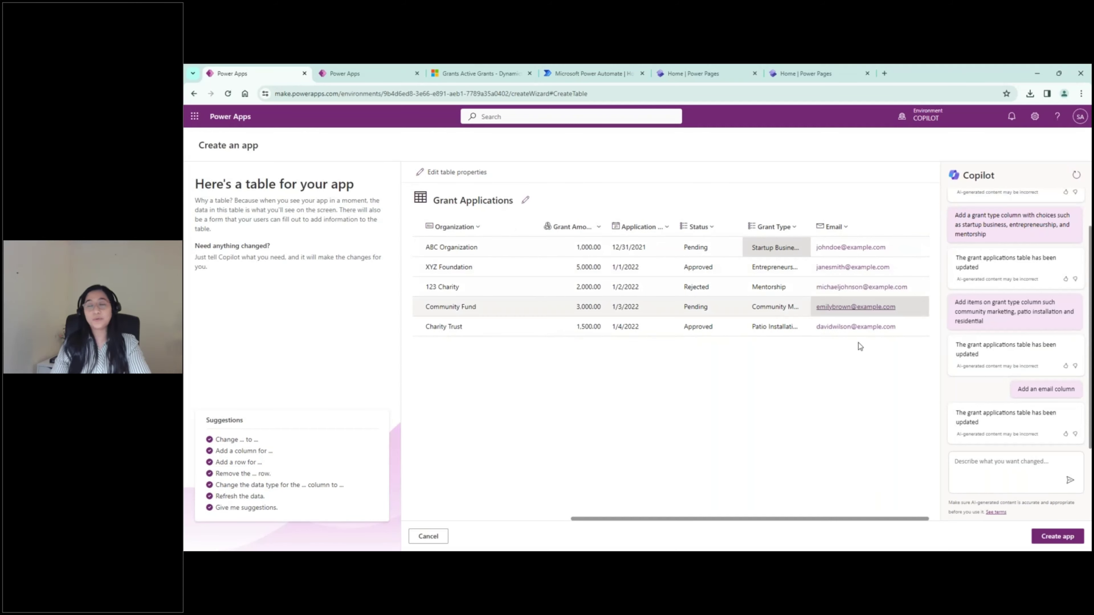
Have Copilot add a multi text column for Description to the Grant Applications table.
click(983, 472)
text(Add a multi text column for Description)
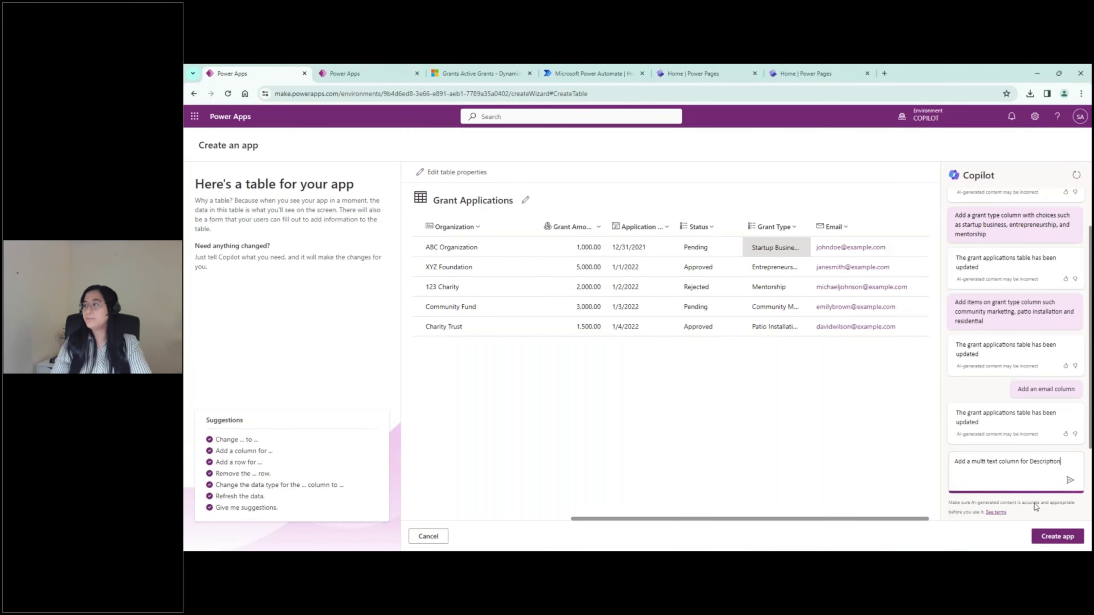
click(1071, 481)
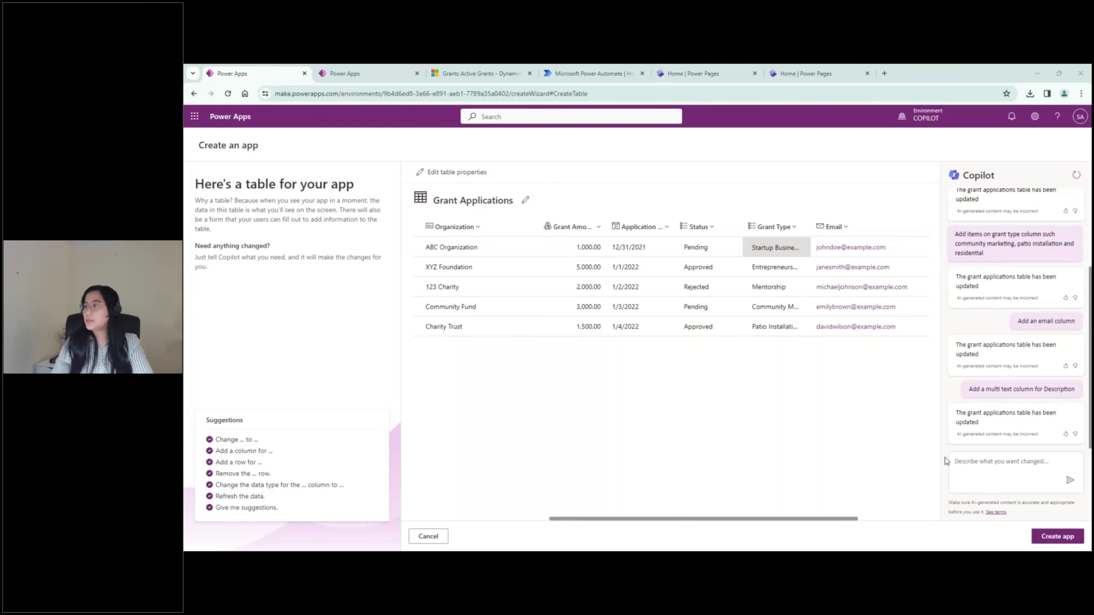
Have Copilot add 8 sample data records to the Grant Applications table and look through the rows.
click(983, 474)
text(Add 8 sample data records)
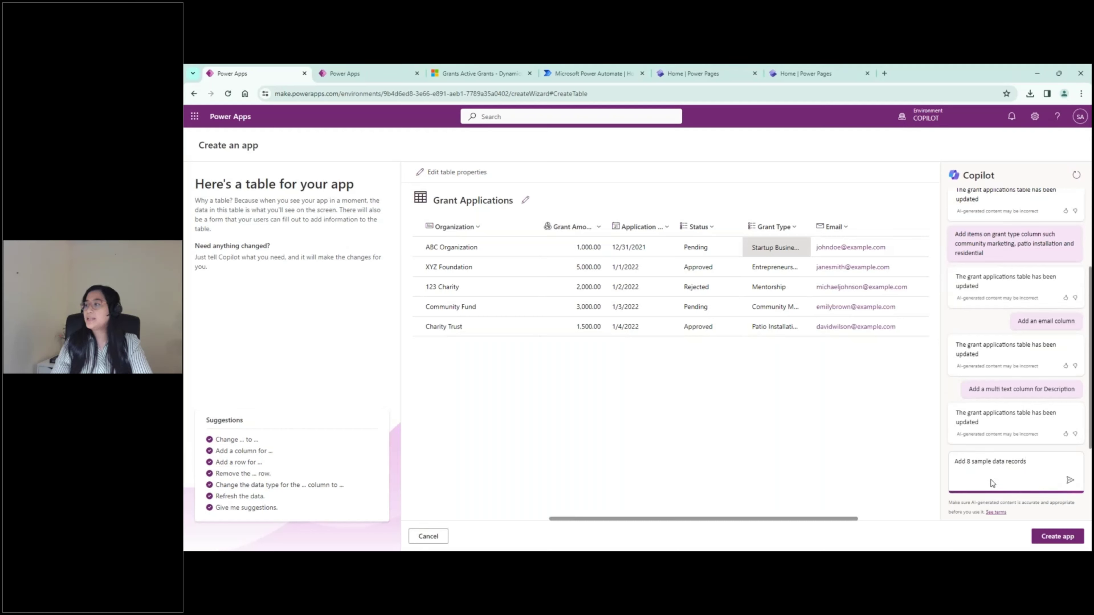
click(1069, 480)
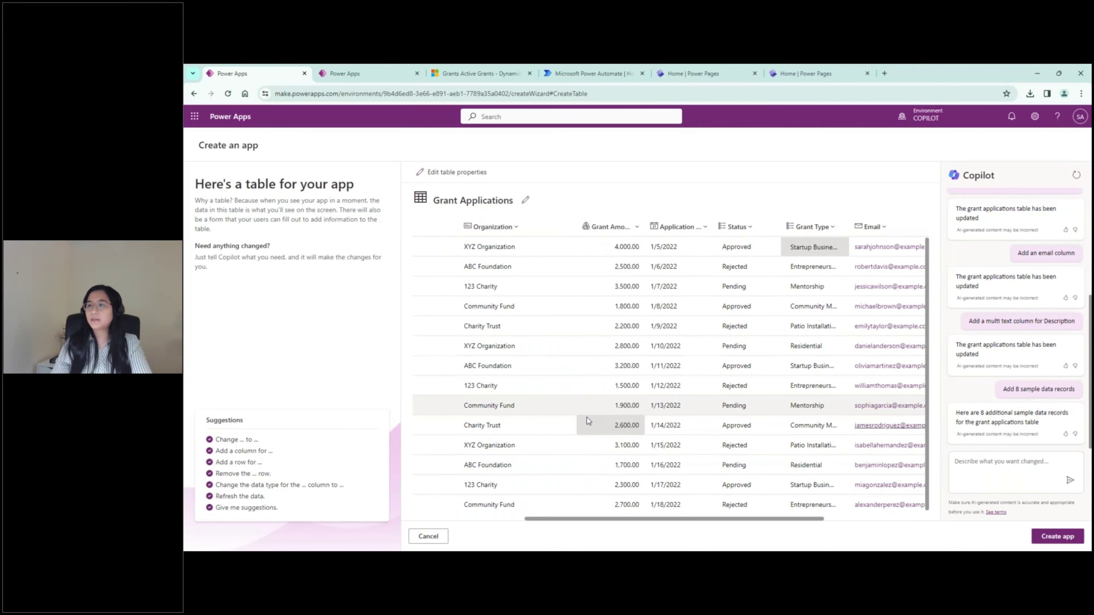
scroll(571, 440, down, 3)
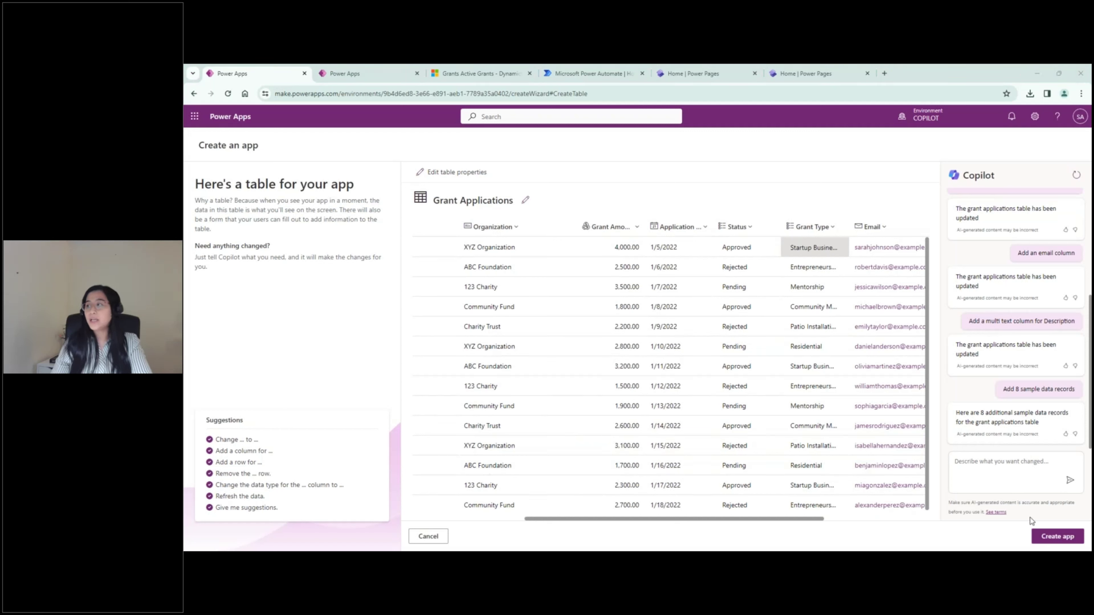
Ask Copilot for suggestions on further changes to the Grant Applications table.
click(1001, 477)
text(Give me suggestions)
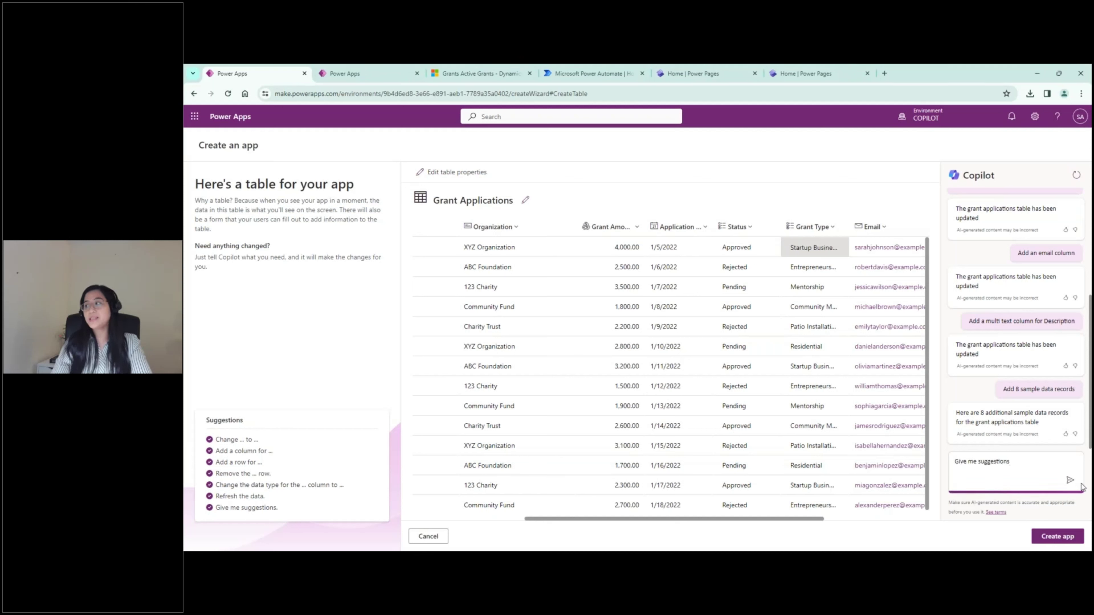
click(1069, 480)
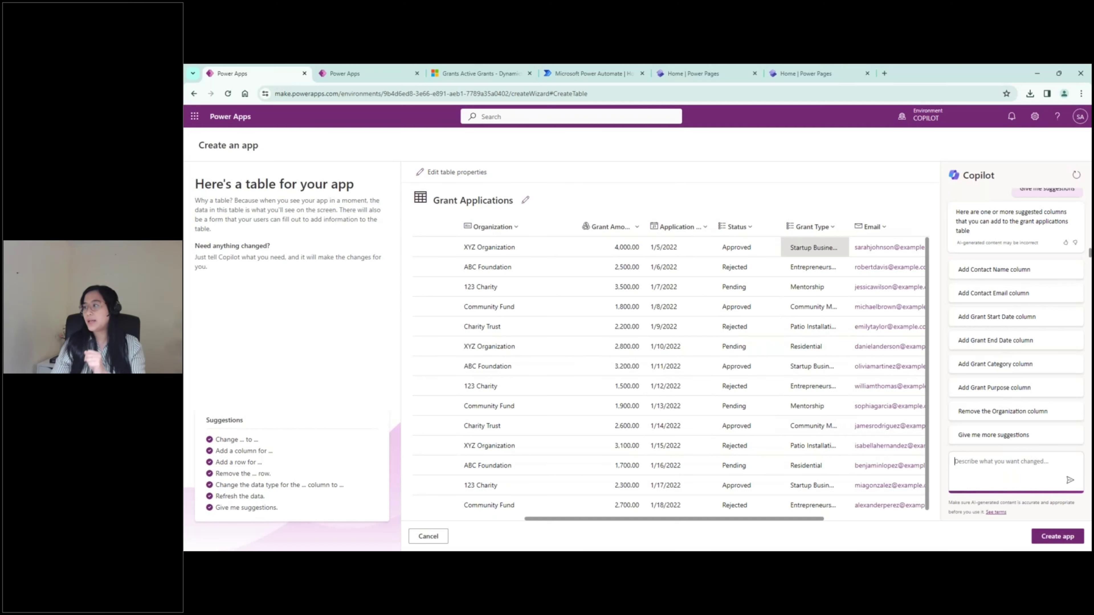
Create the app from the Grant Applications table, and resume editing the already open Grant Application System app.
click(1051, 542)
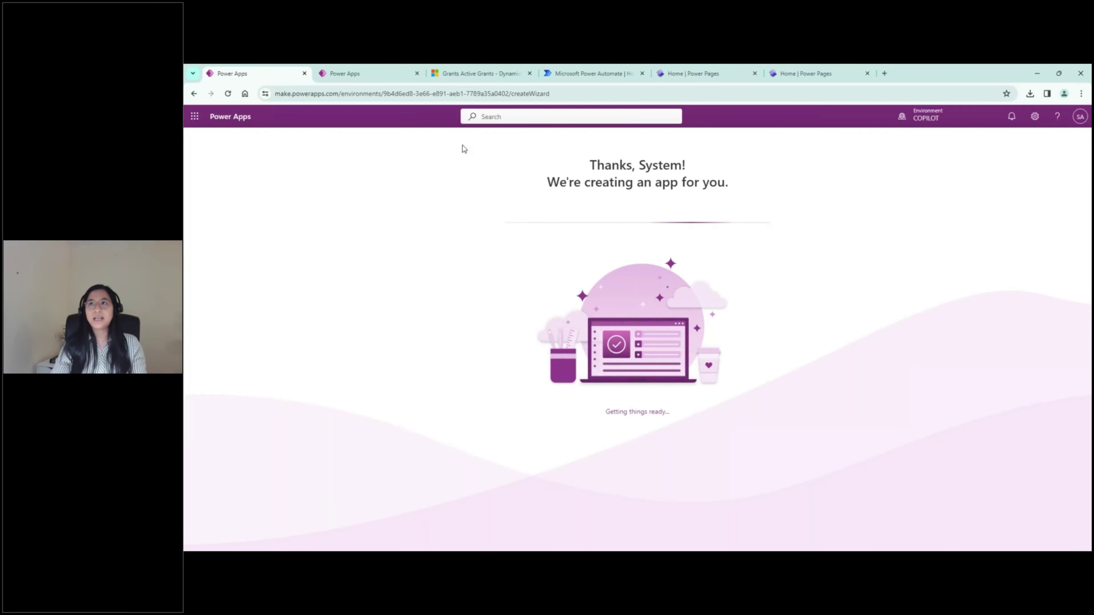
click(354, 78)
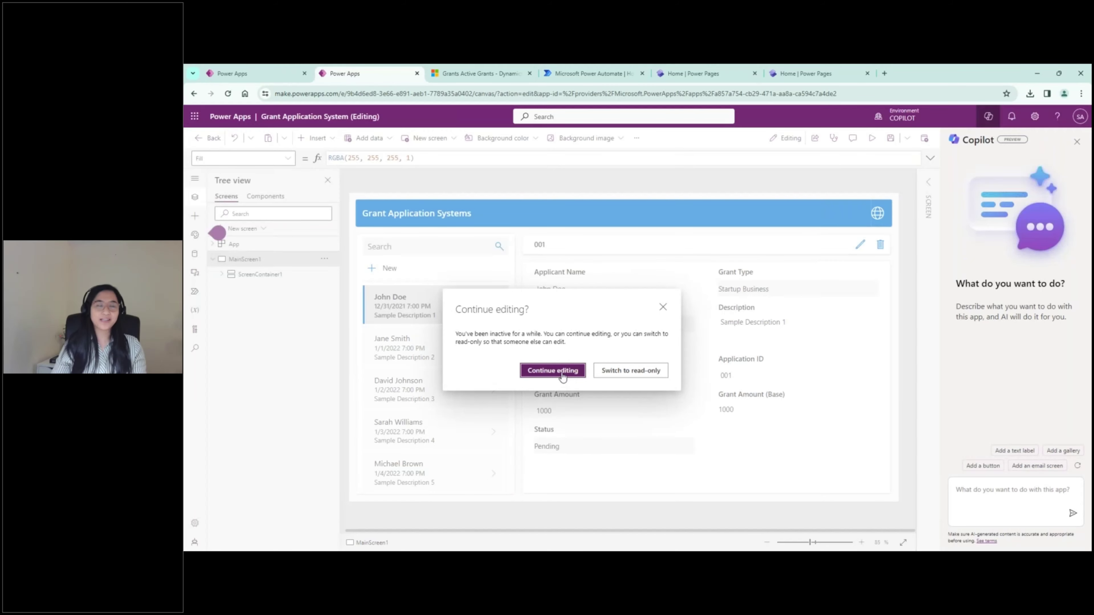
click(560, 371)
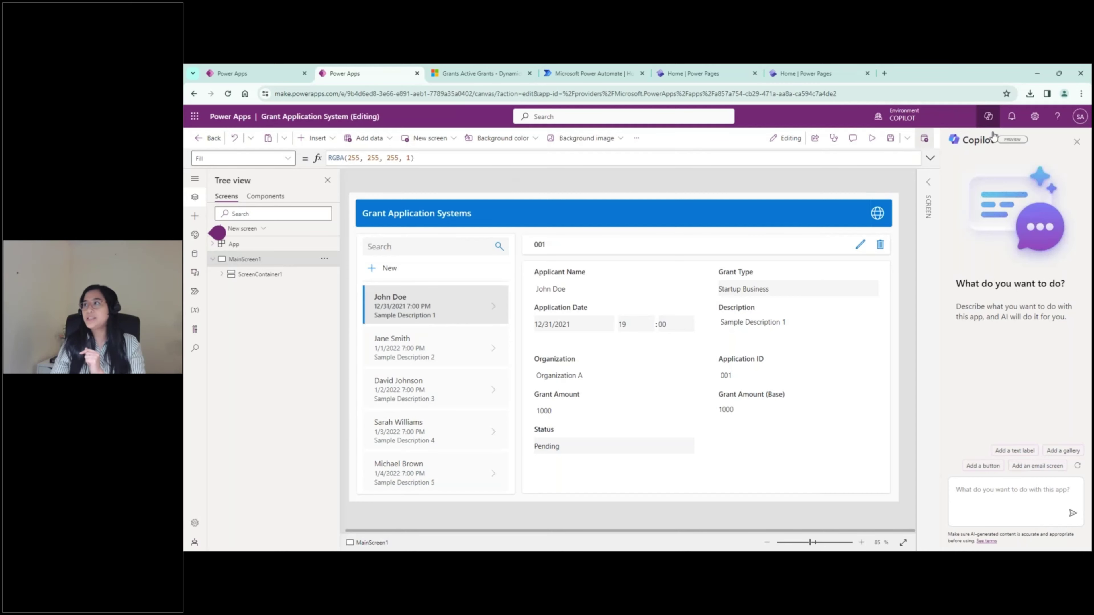
Reopen Copilot in the app editor and use its suggestion to add an email screen to the app.
click(1076, 142)
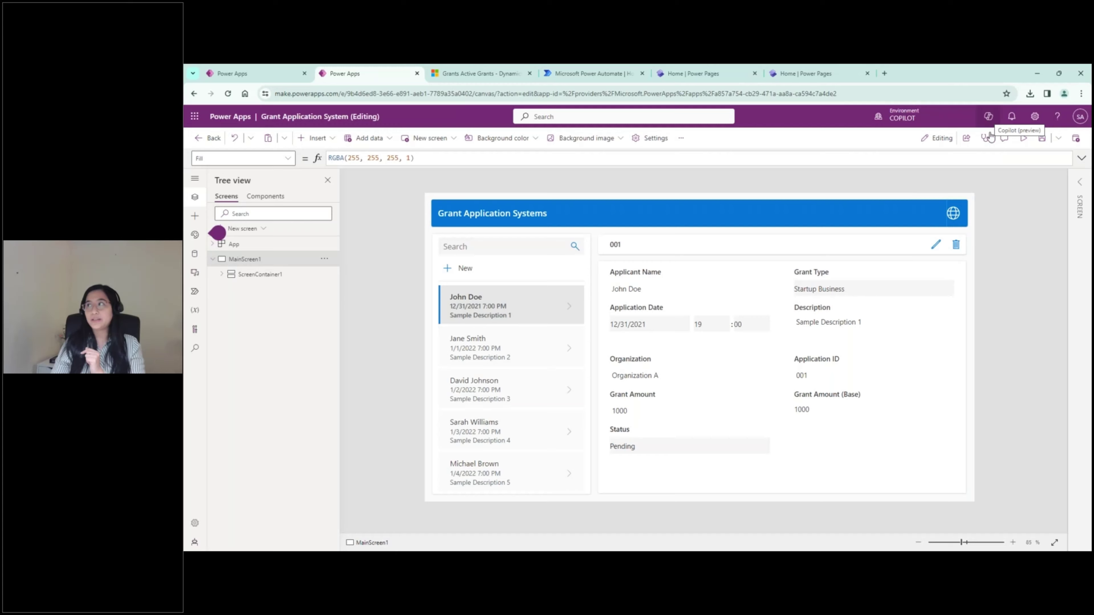
click(987, 117)
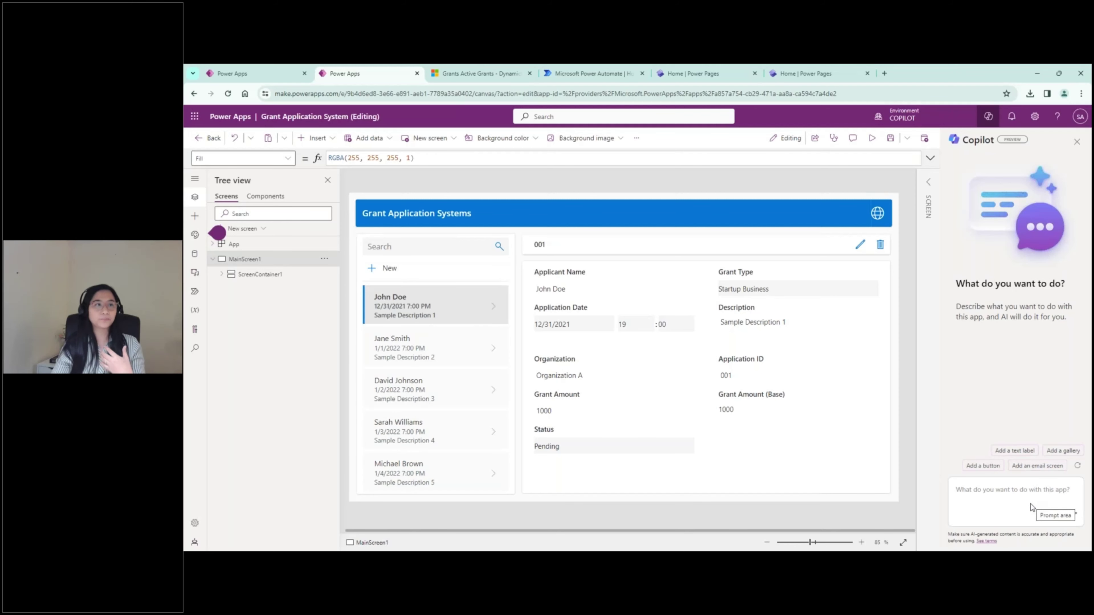
click(1044, 468)
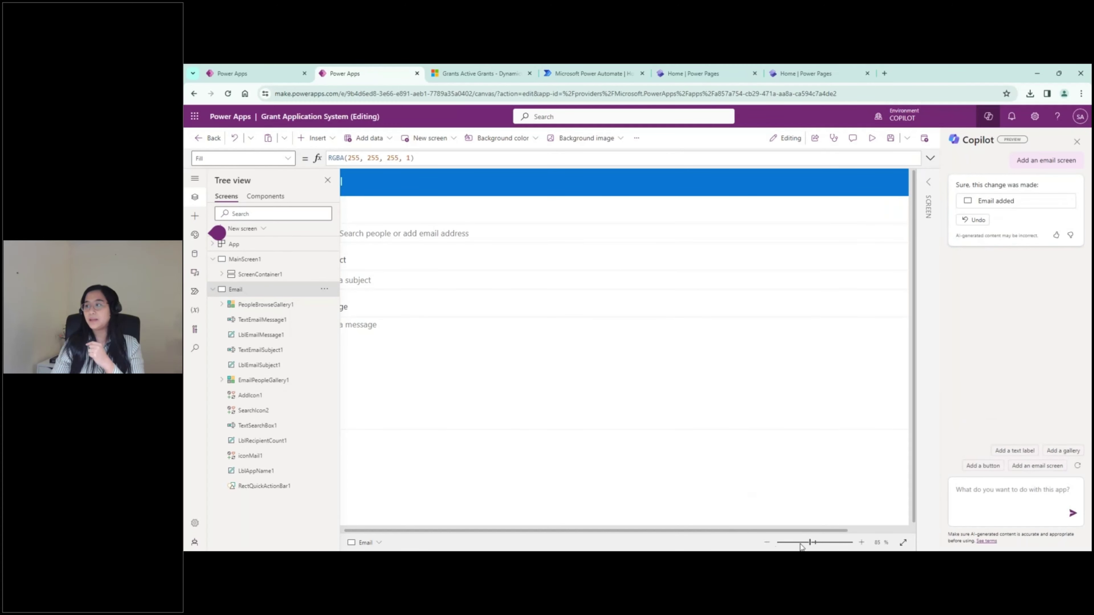
click(809, 543)
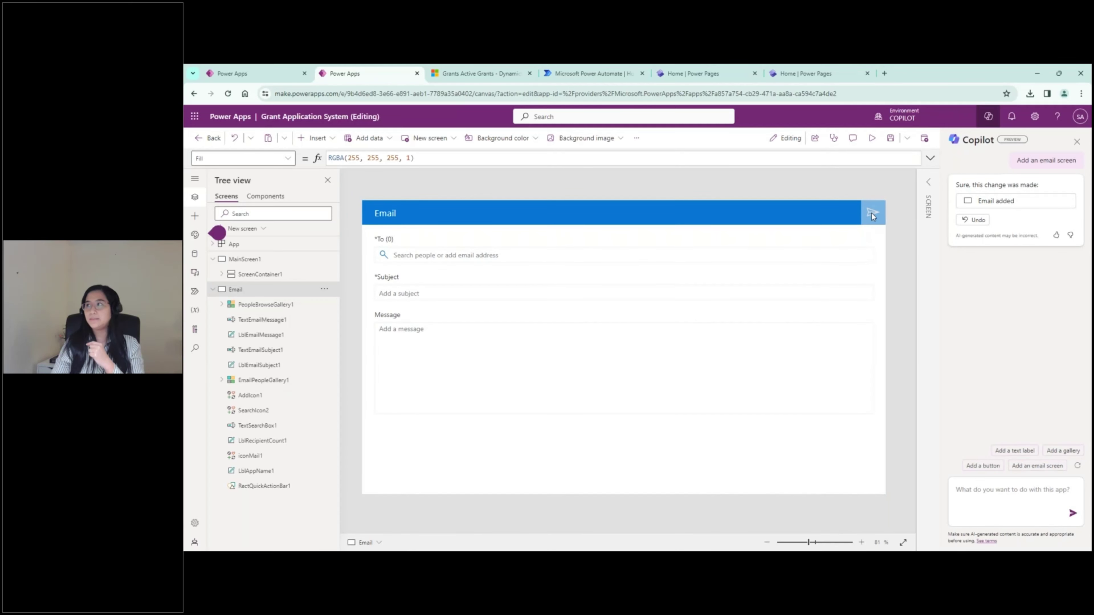
Examine the OnSelect formula of the send icon on the Email screen.
click(871, 212)
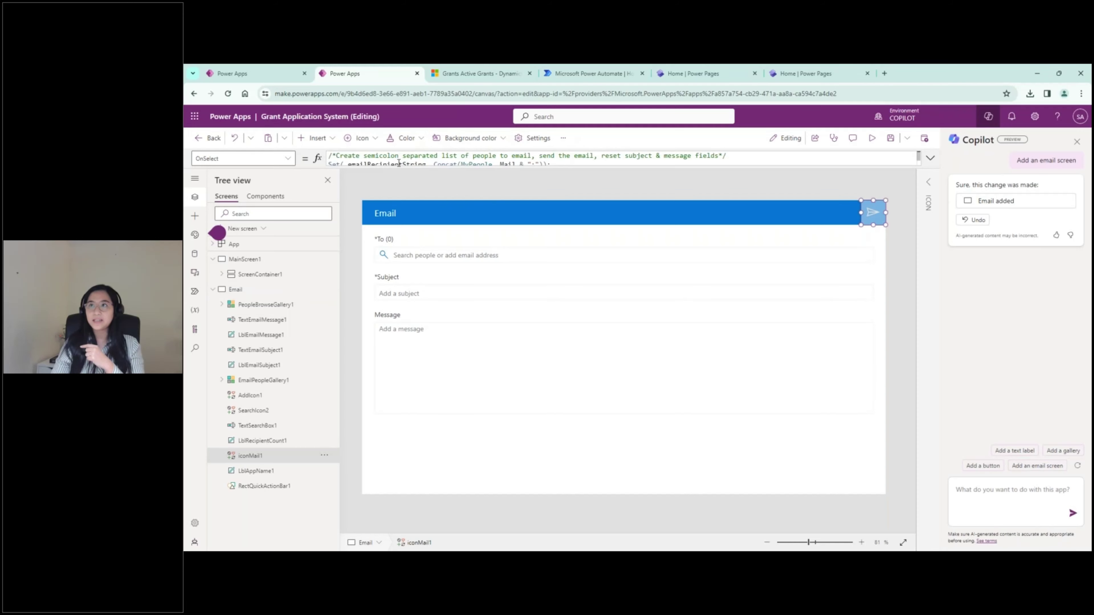
click(405, 165)
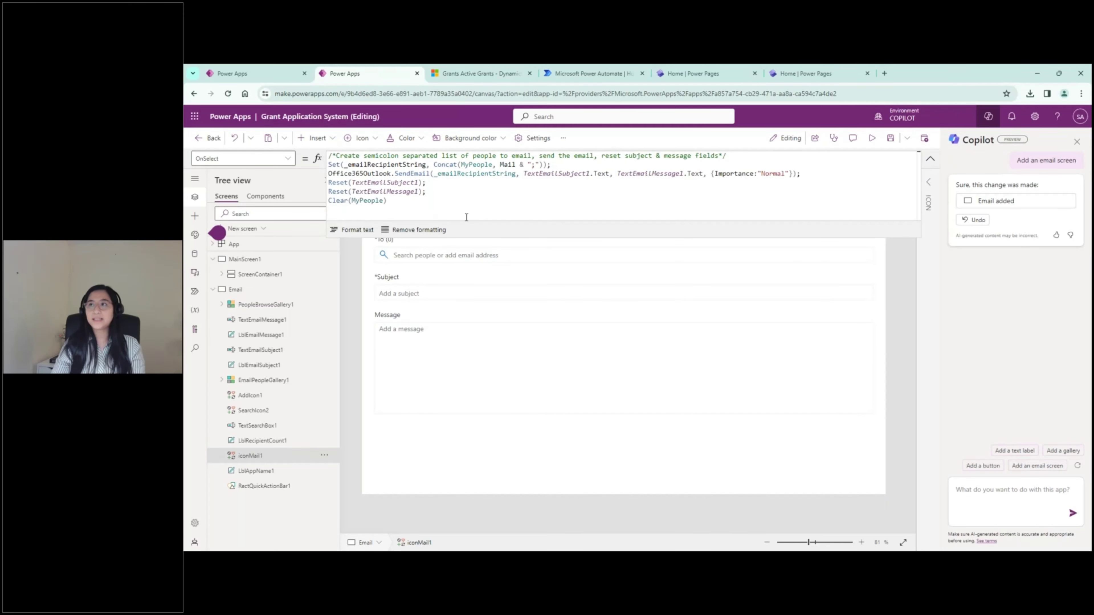
drag(475, 237, 488, 174)
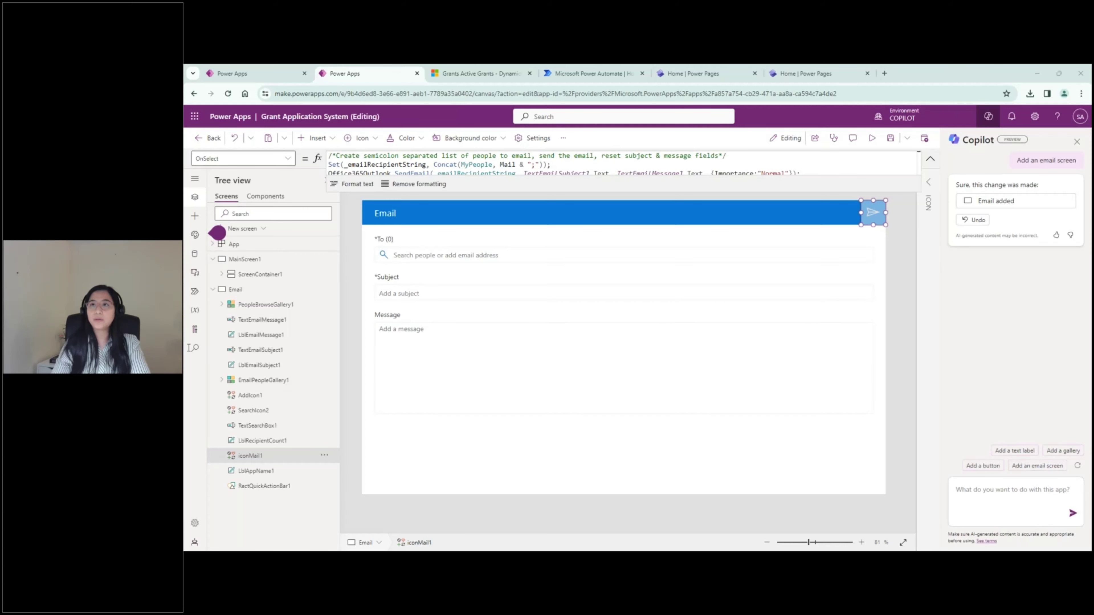
Ask Copilot to "Add a Status label" on MainScreen1.
double_click(260, 260)
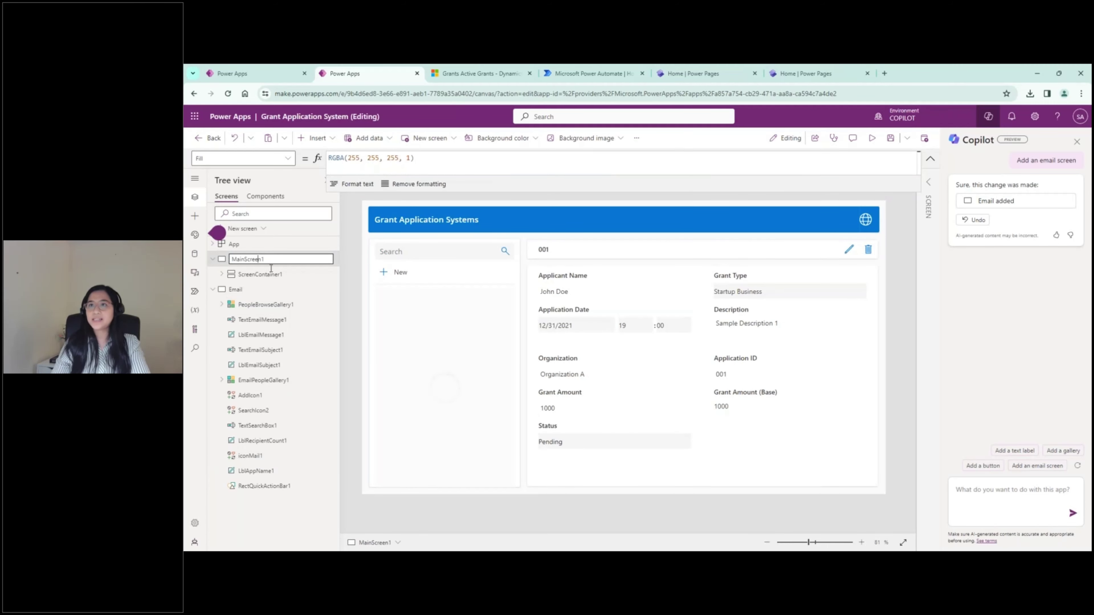
click(264, 274)
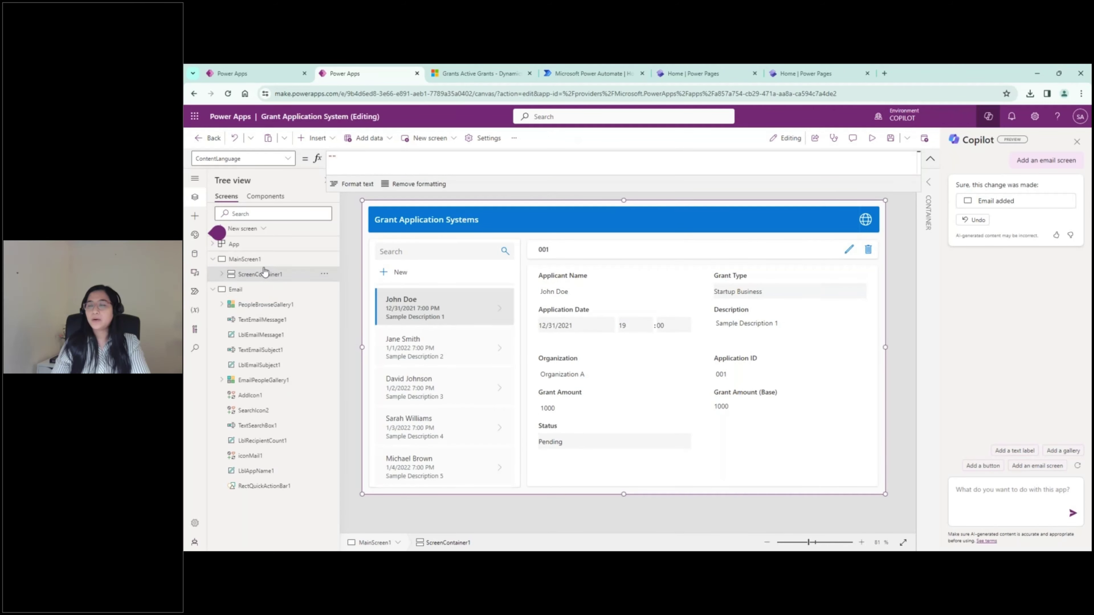
double_click(264, 259)
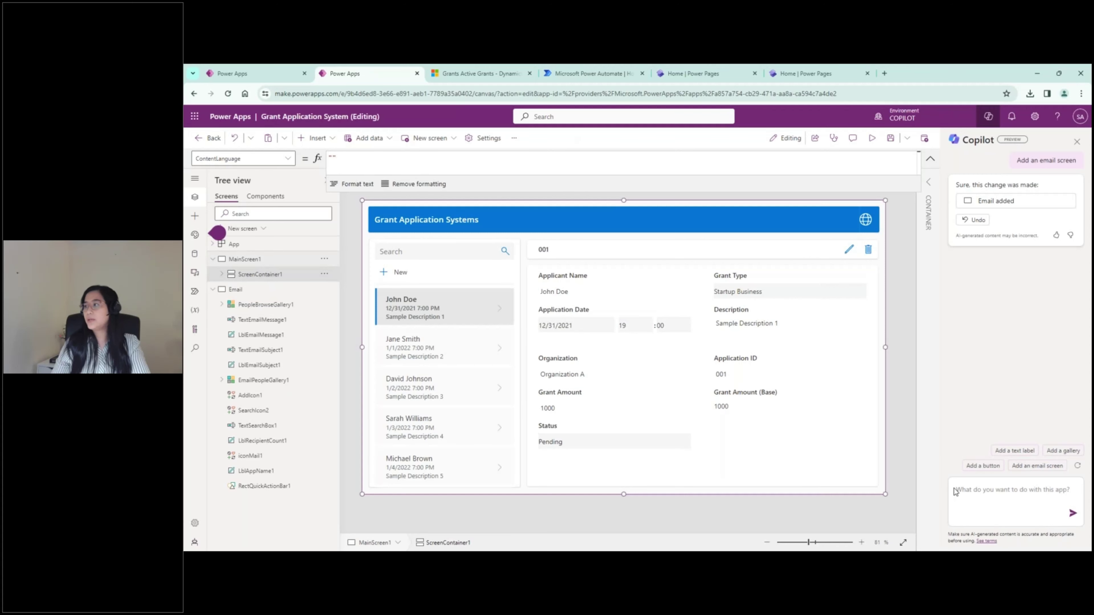
click(982, 490)
text(Add a Status label)
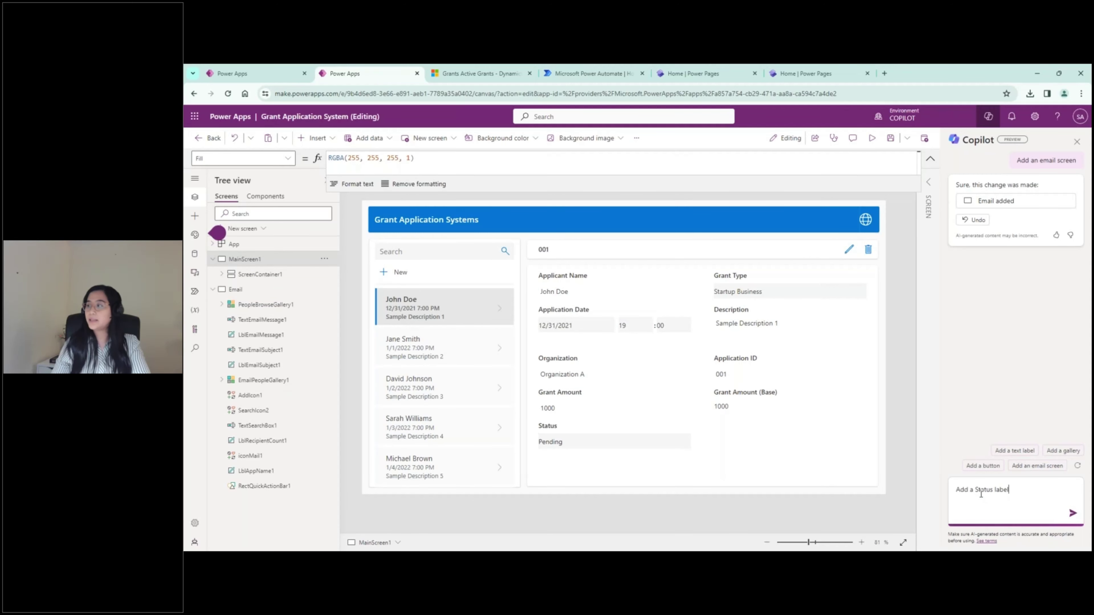
click(1072, 515)
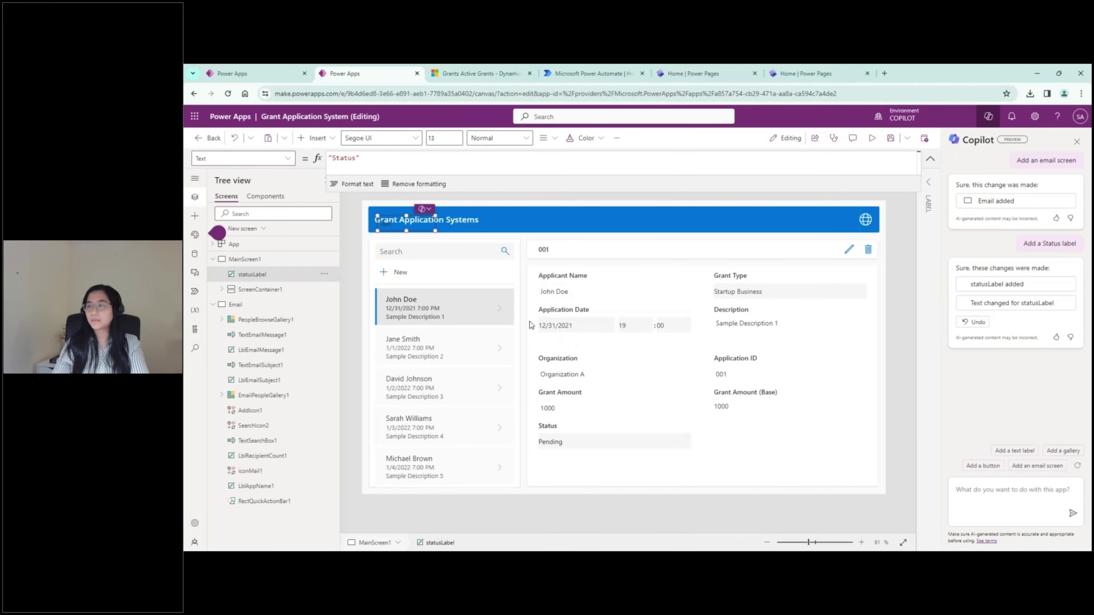
Move the new Status label to the empty form area below Grant Amount (Base).
drag(398, 233, 439, 261)
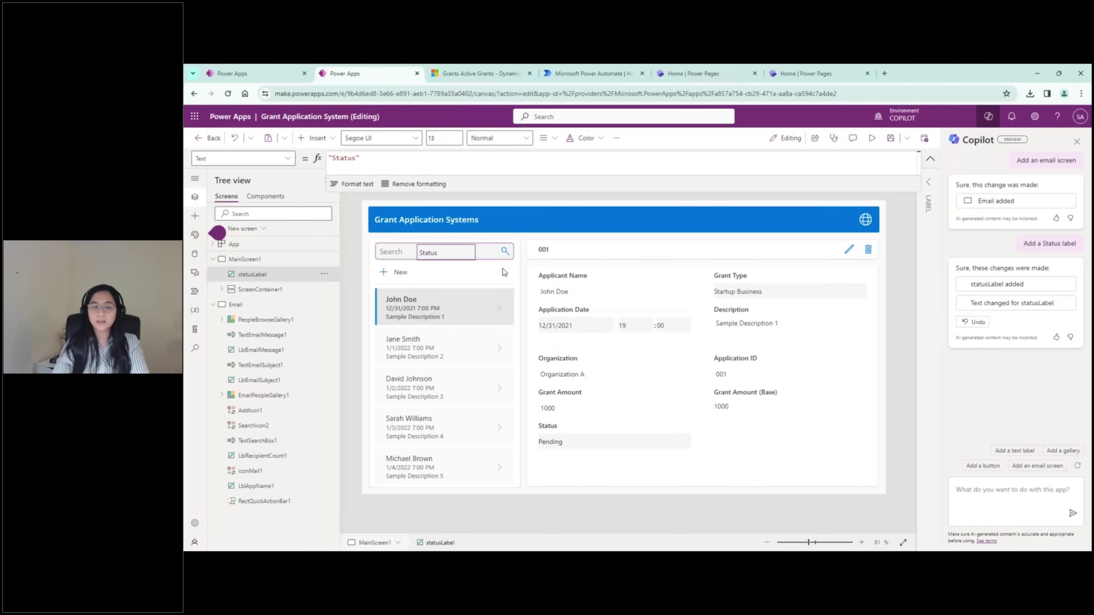
click(401, 219)
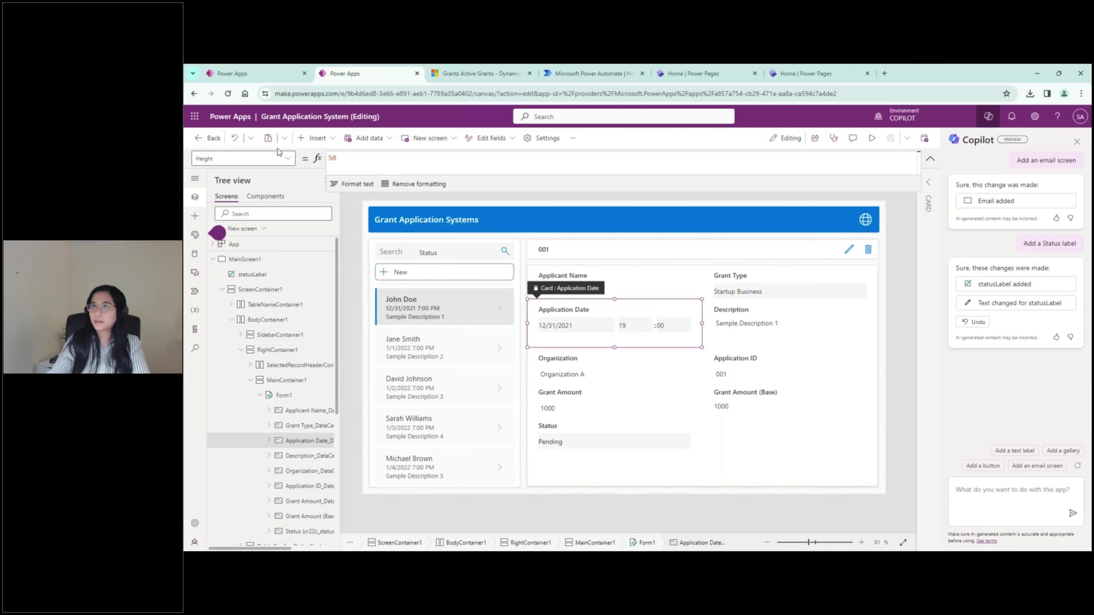
click(428, 250)
drag(429, 249, 589, 307)
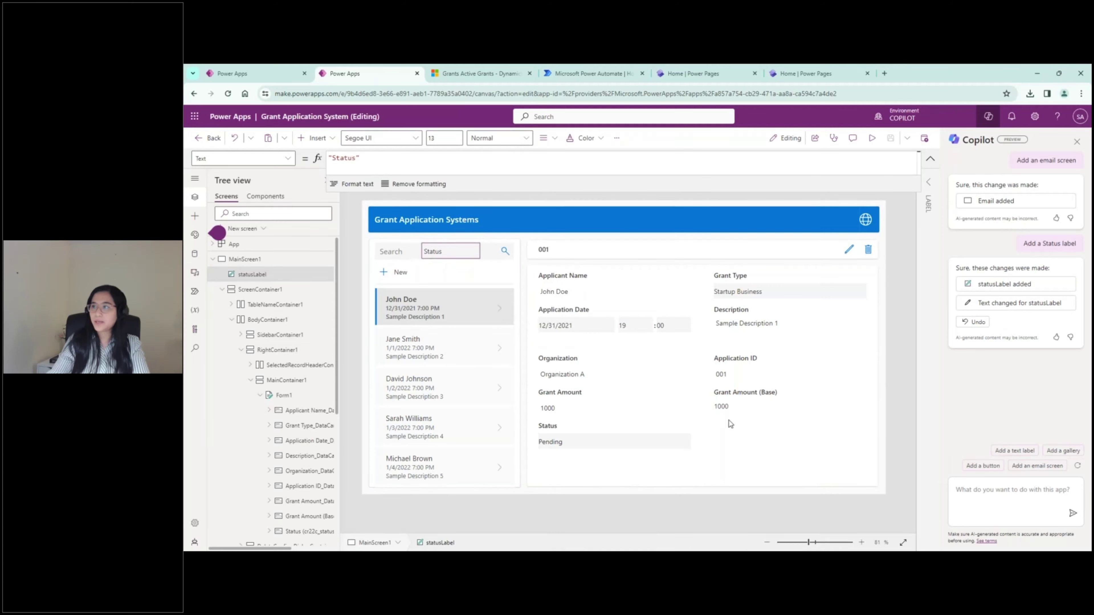
drag(686, 390, 733, 432)
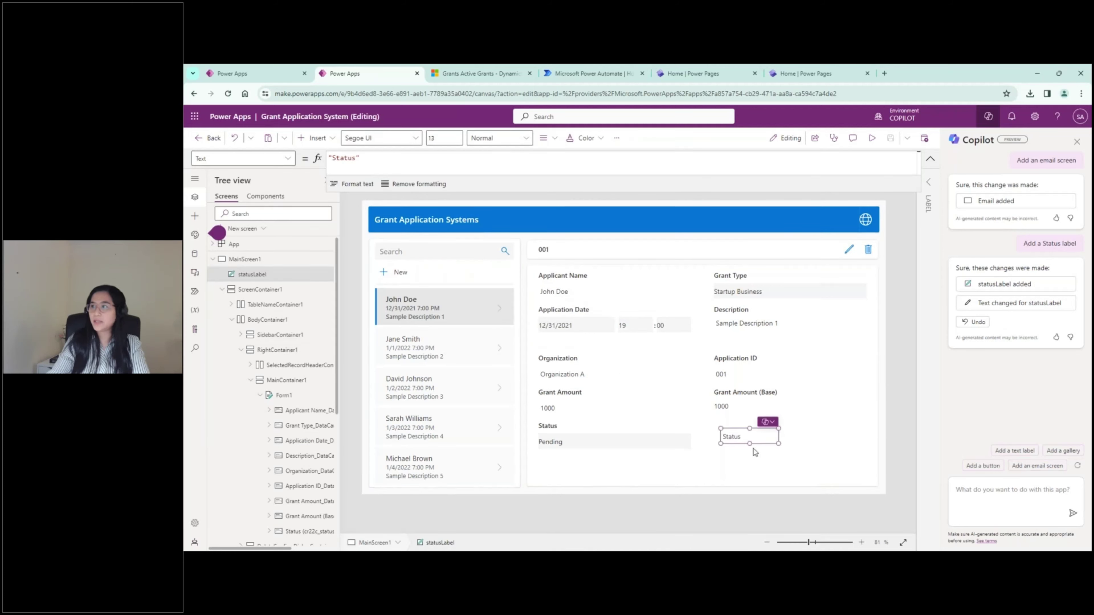
Request conditional formatting for the Status label from Copilot: "Set color to Red if selected status is "Rejected", else set color to Blue".
click(771, 426)
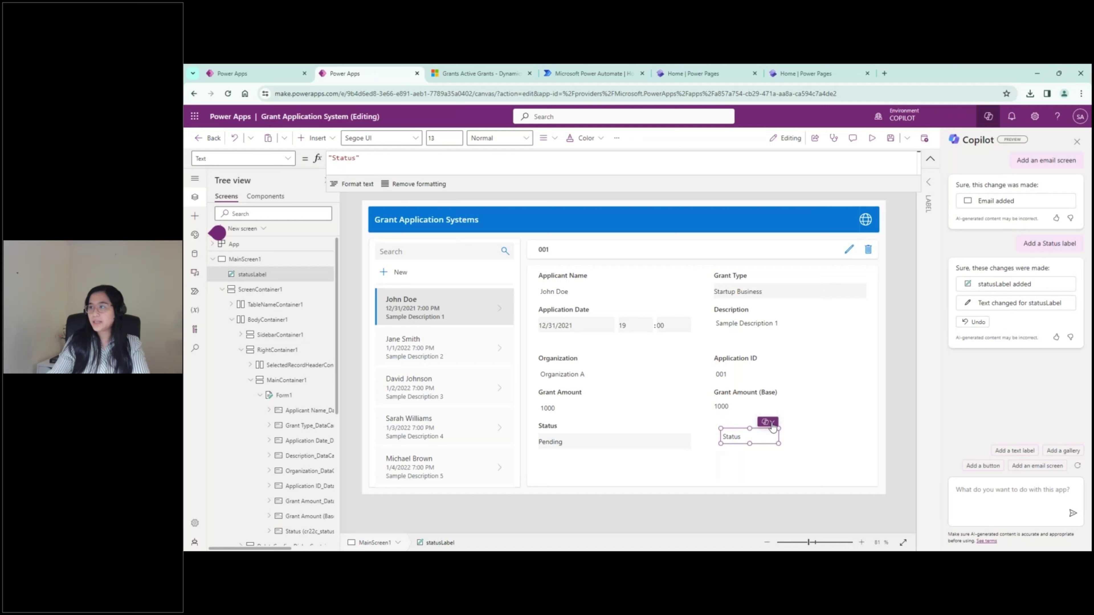
click(772, 427)
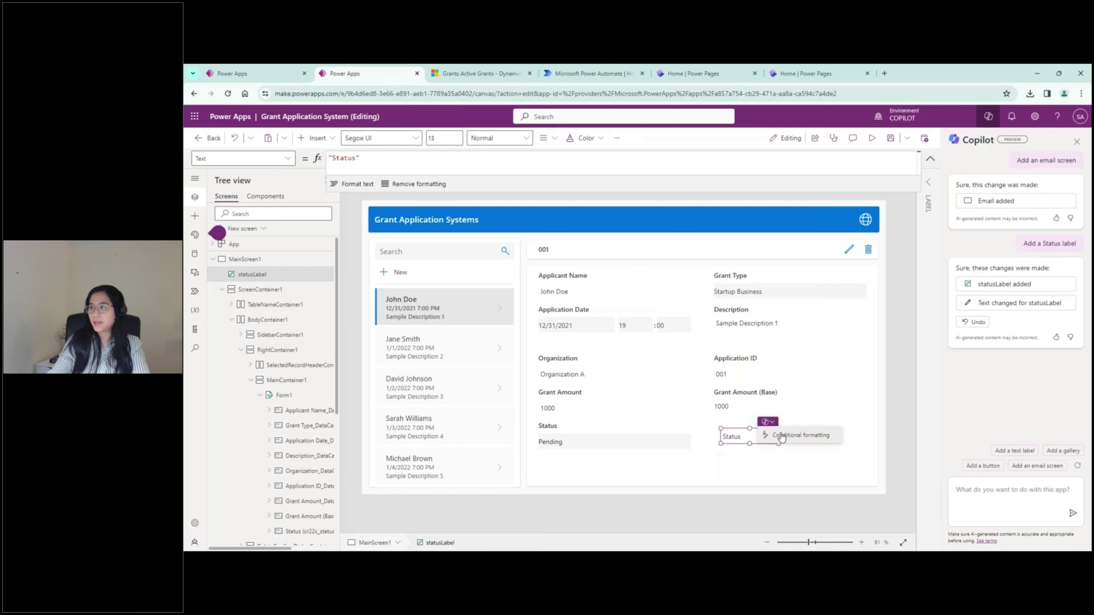
click(783, 436)
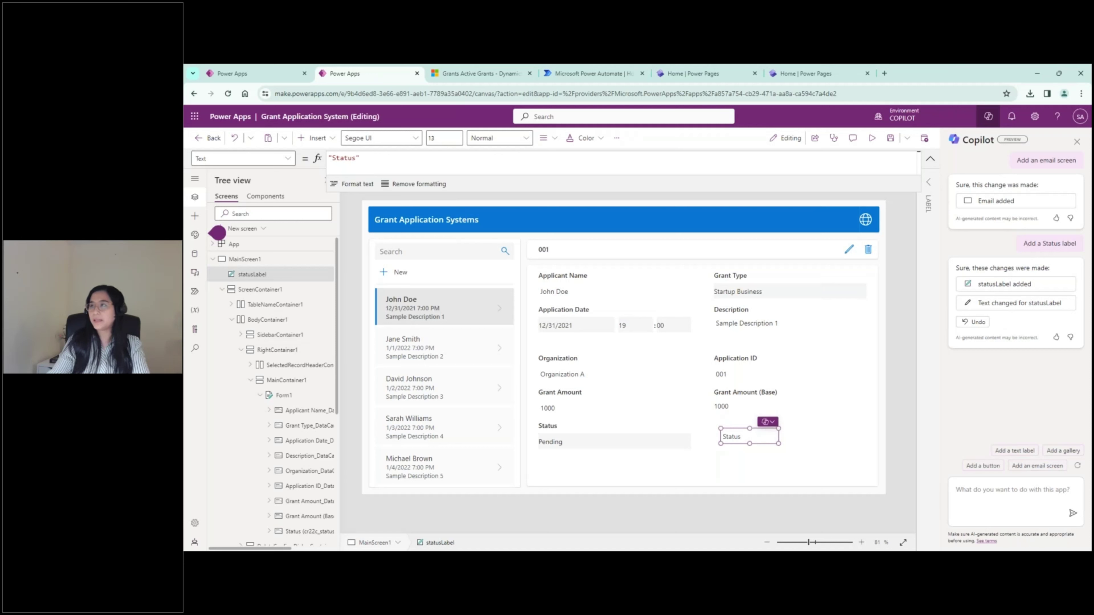
click(773, 427)
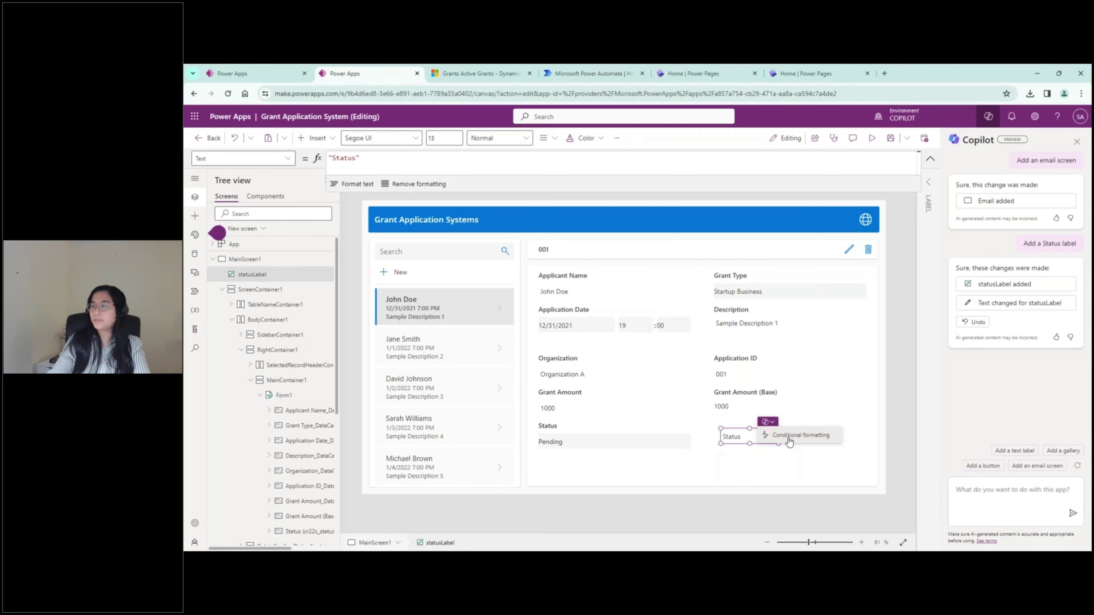
click(789, 440)
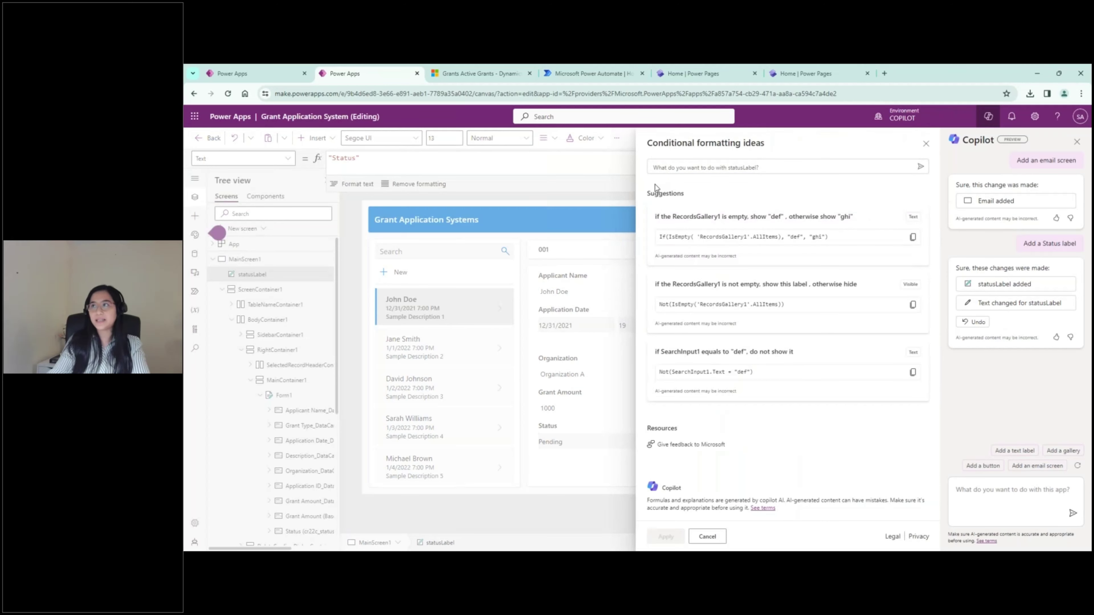
click(725, 168)
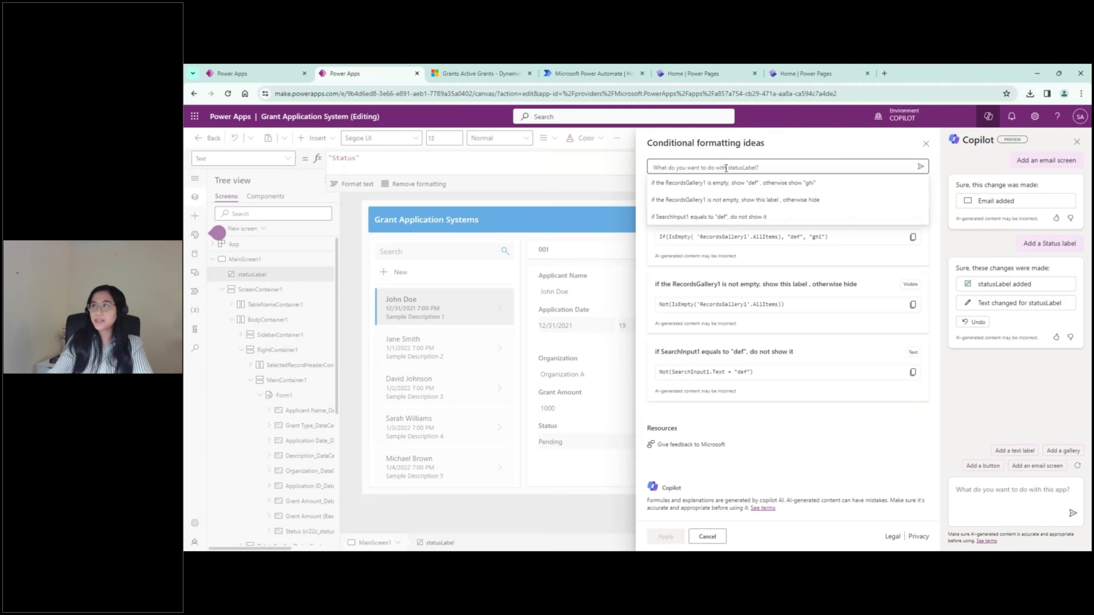
text(Set color to Red if selected status is "Rejected", else set color to Blue)
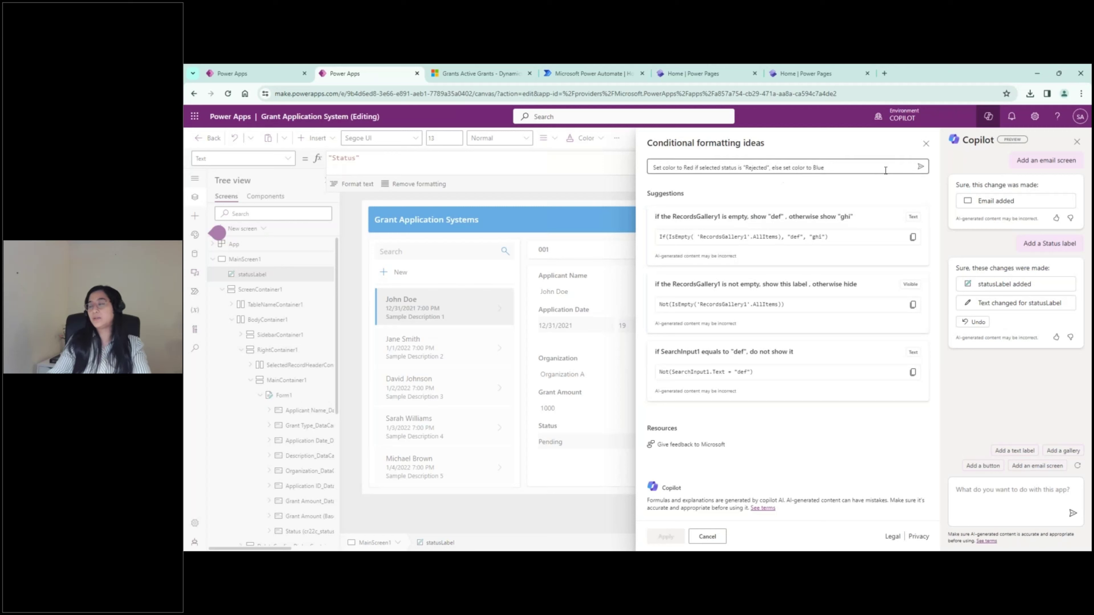
click(920, 166)
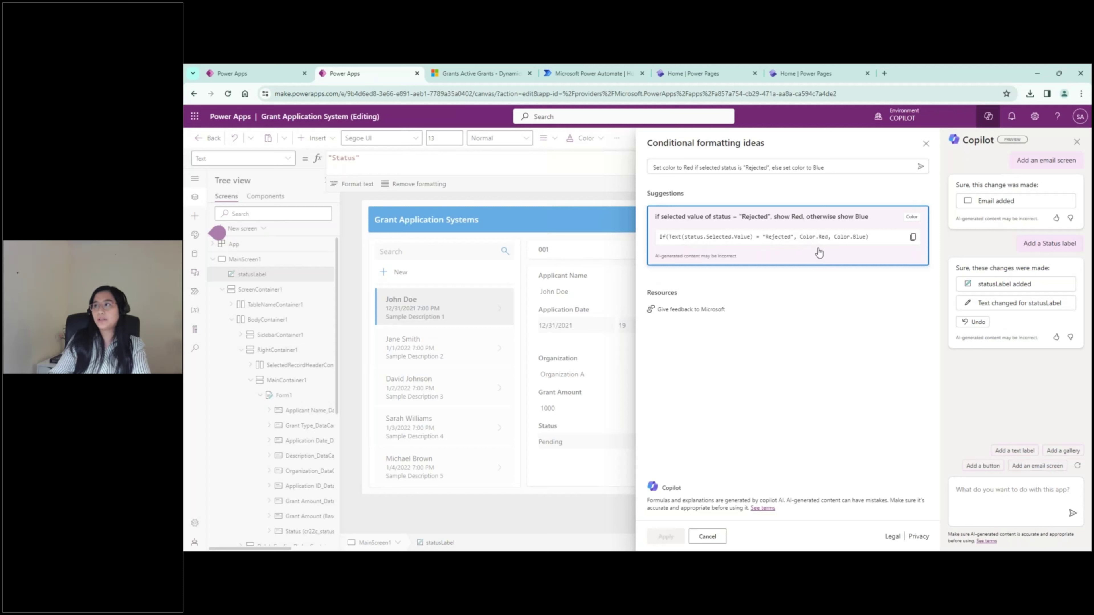
Apply the suggested Red/Blue color formula to the Status label and close the conditional formatting ideas.
click(913, 237)
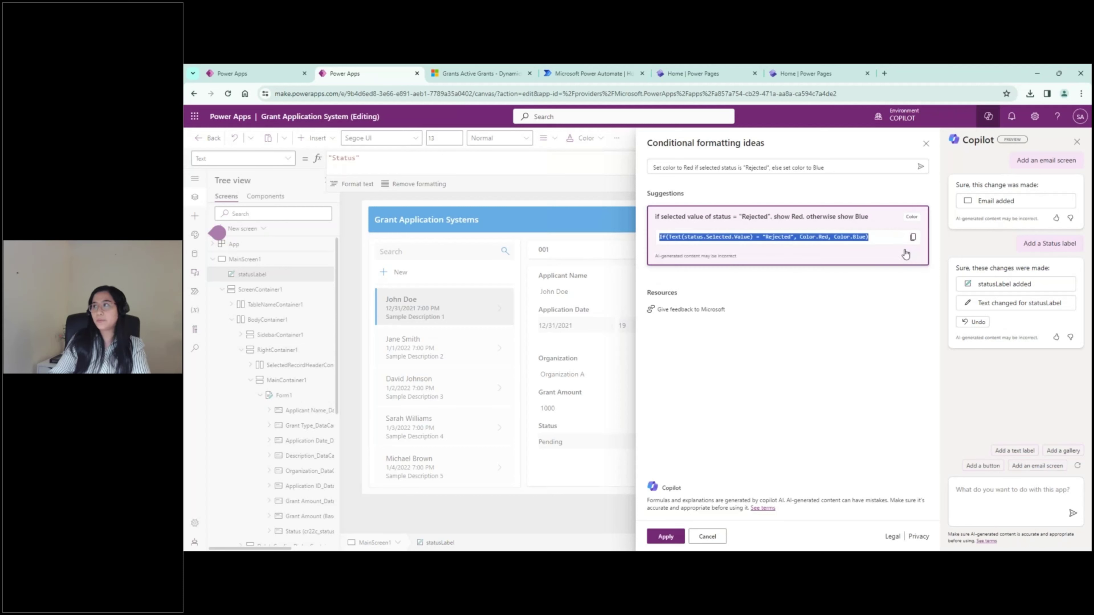
click(664, 538)
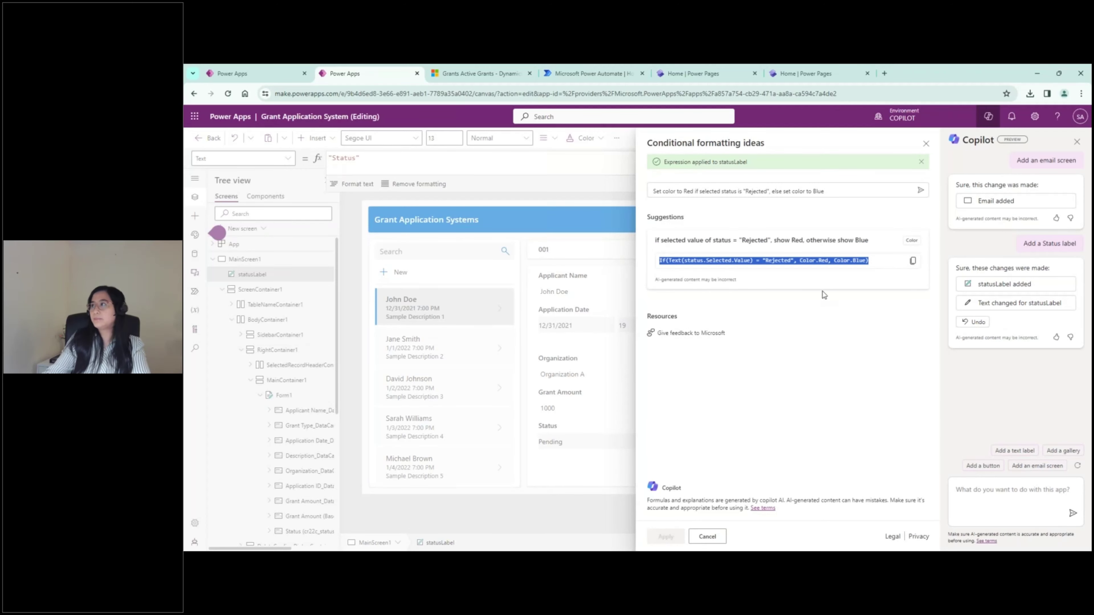
click(926, 144)
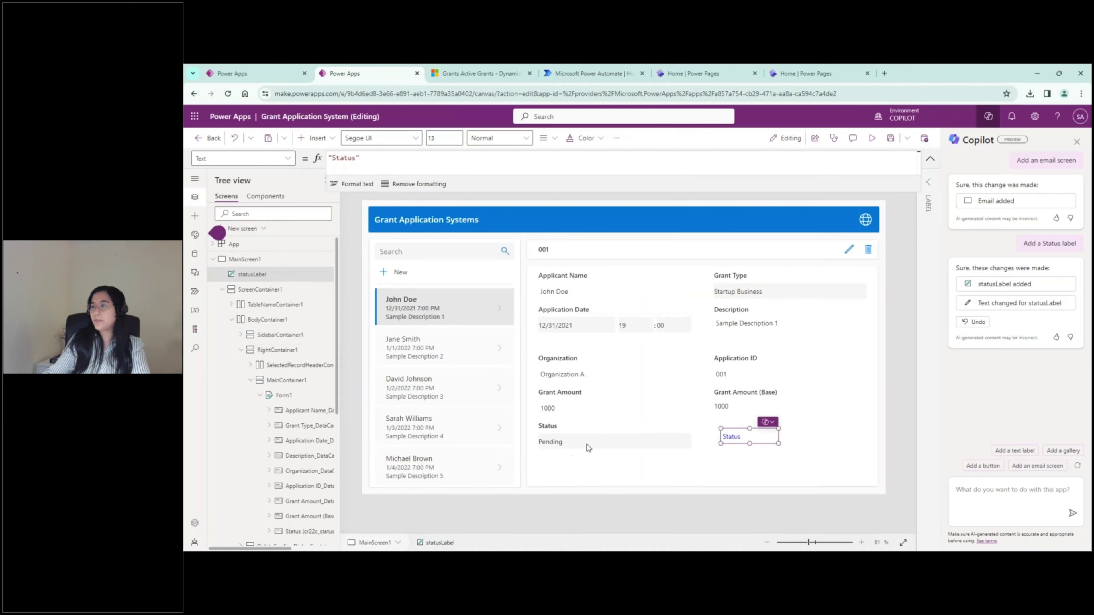
Preview the app and select the second and third application records to check the Status label's color, then return to editing.
click(874, 144)
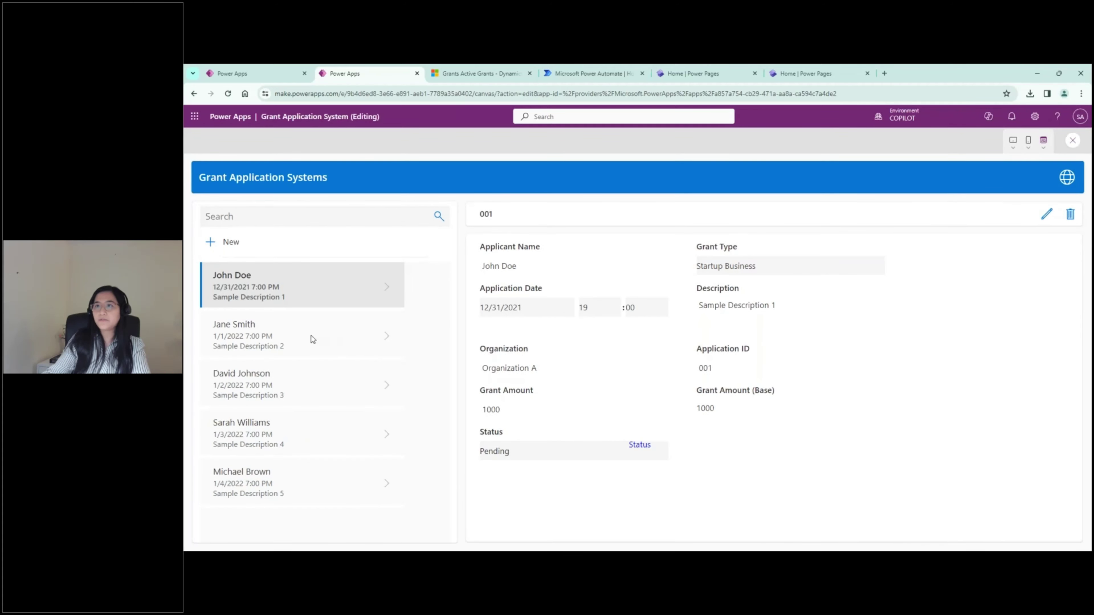
click(281, 349)
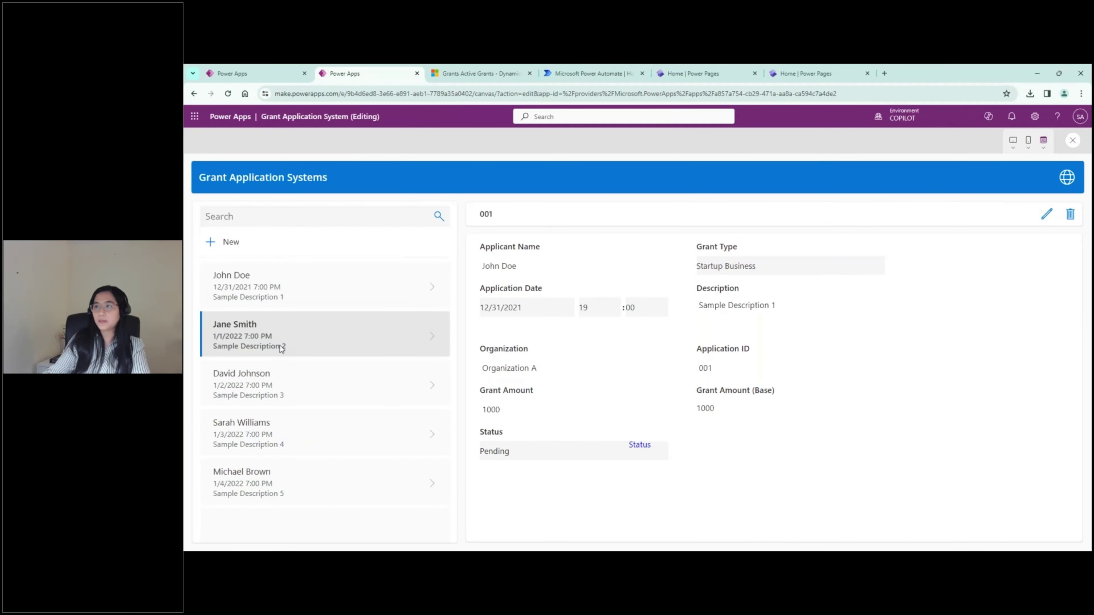
click(282, 385)
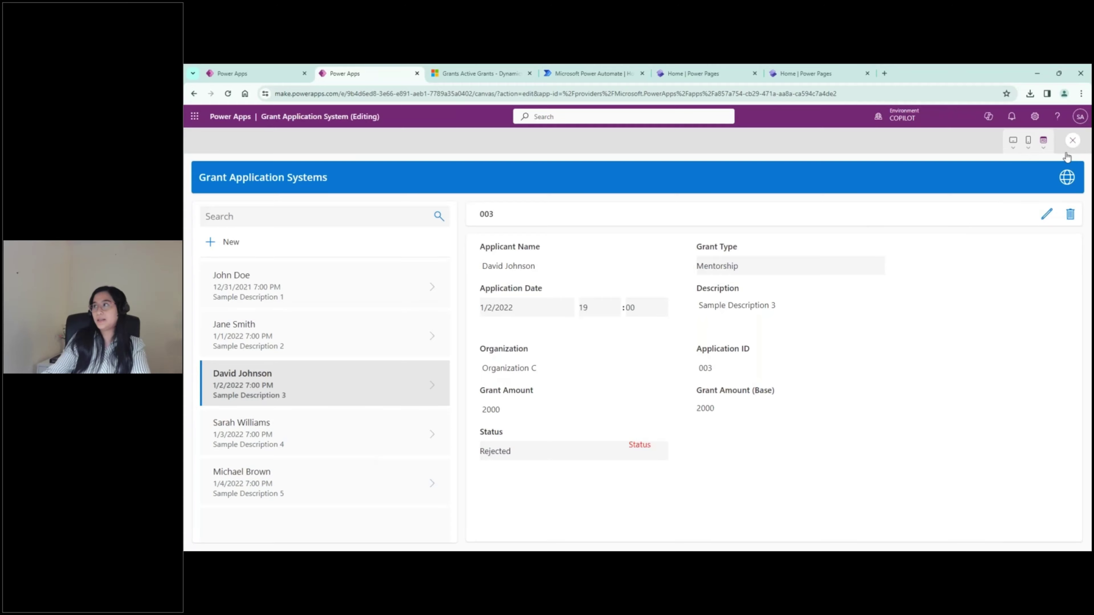
click(1072, 141)
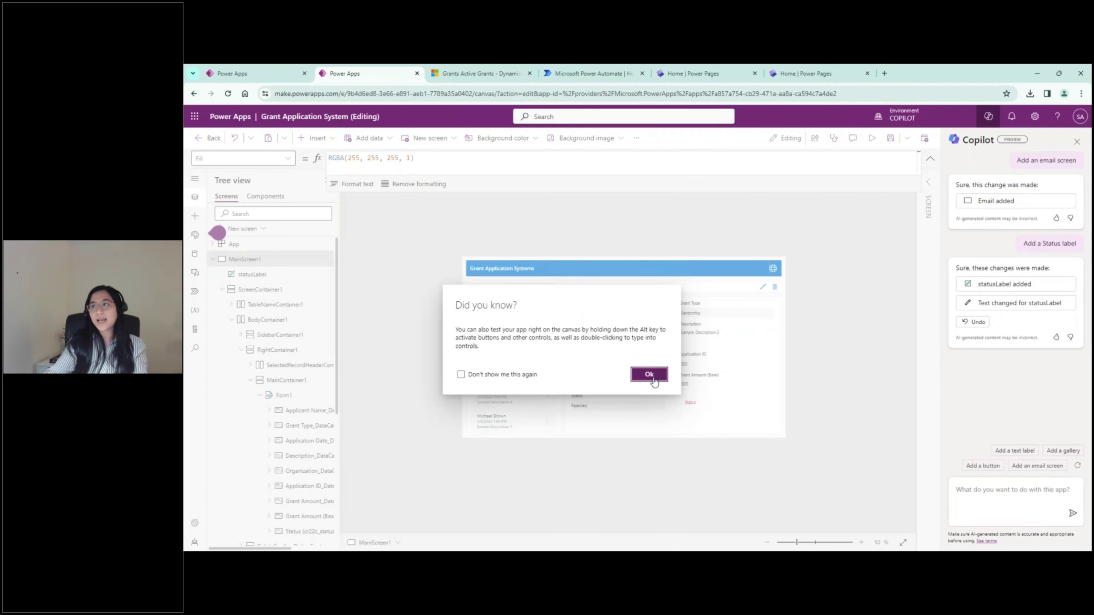
click(649, 374)
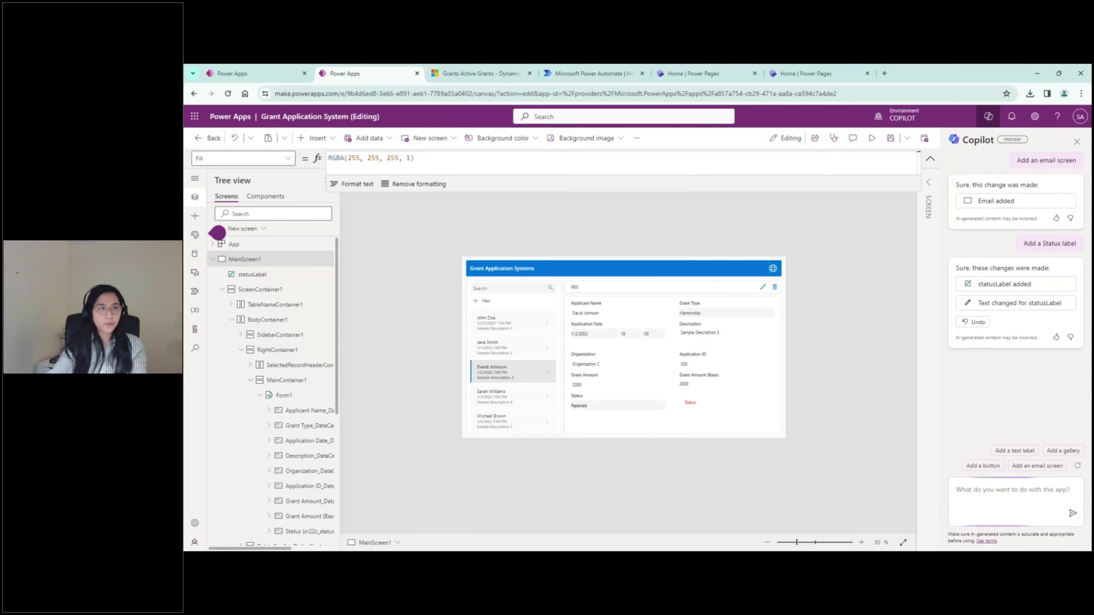
Add a new screen through Copilot's refreshed suggestions and insert a Copilot (preview) control on it.
click(1077, 467)
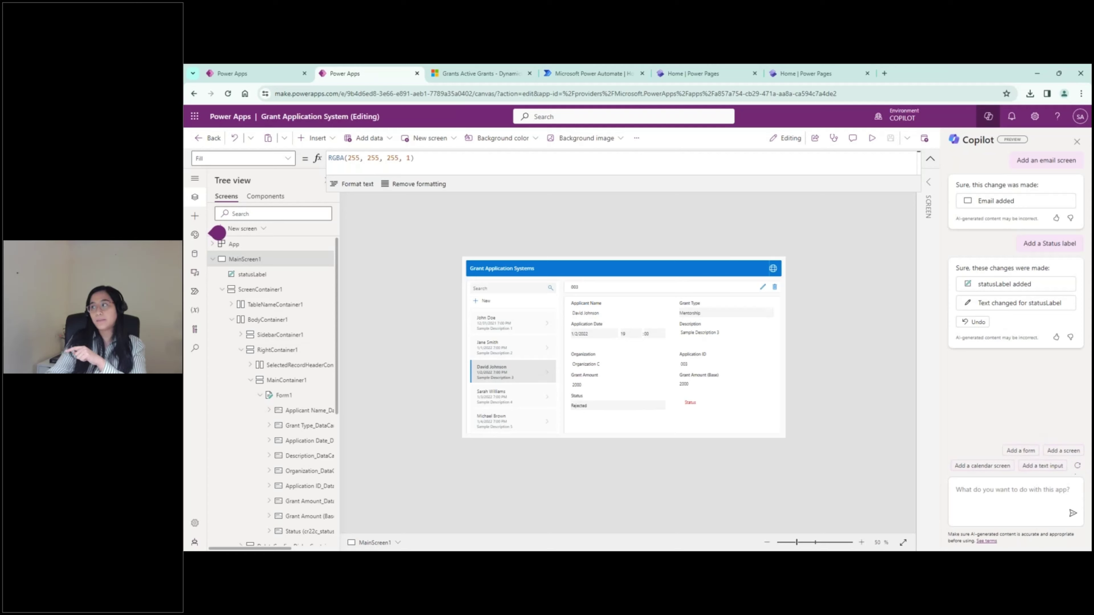
click(1063, 451)
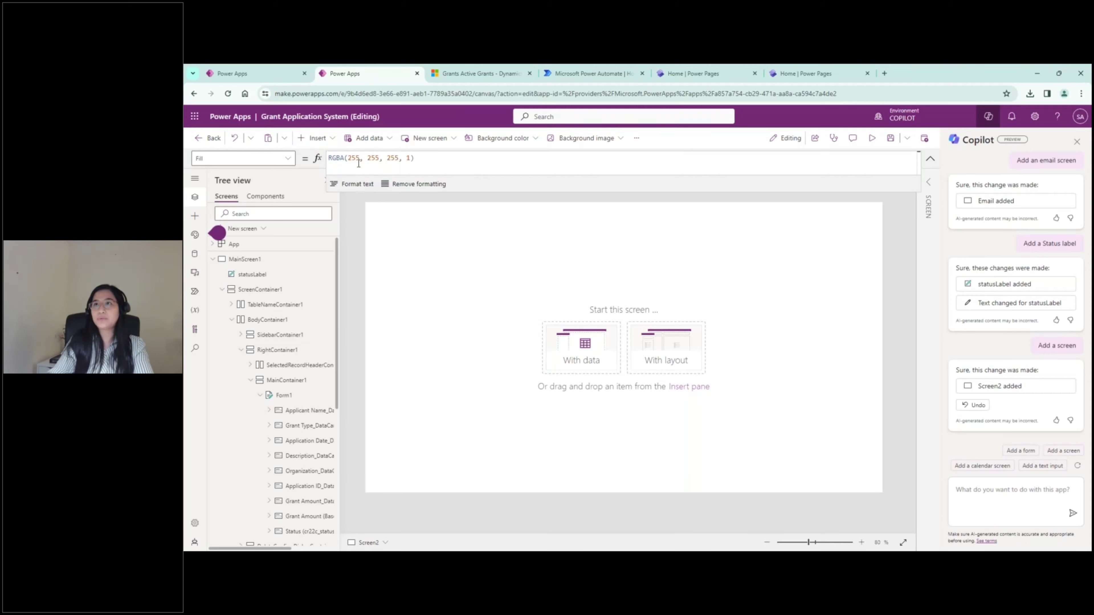
click(332, 140)
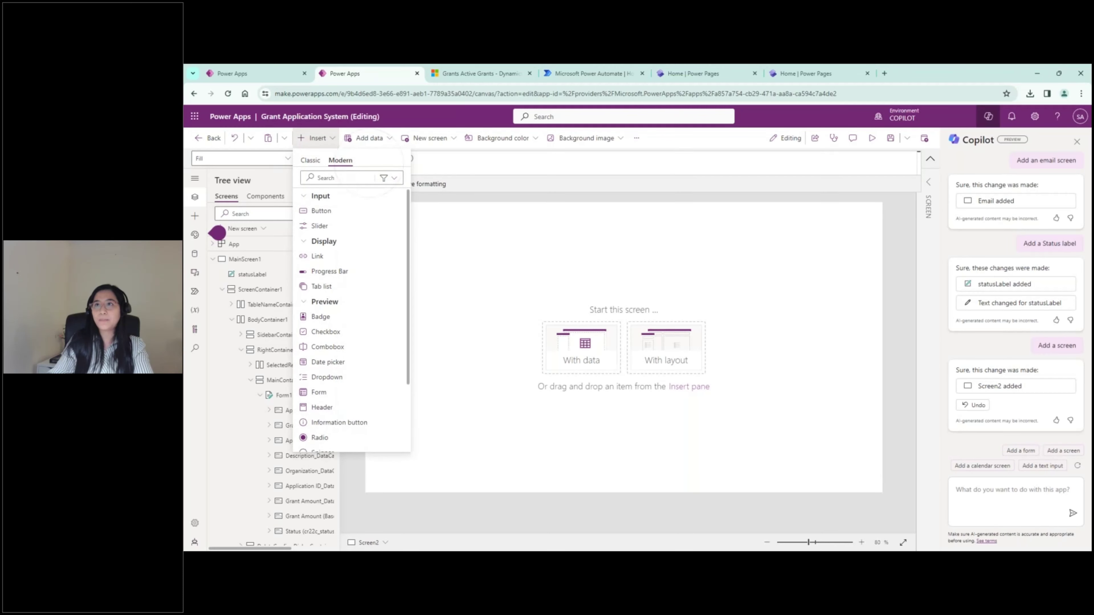
click(330, 180)
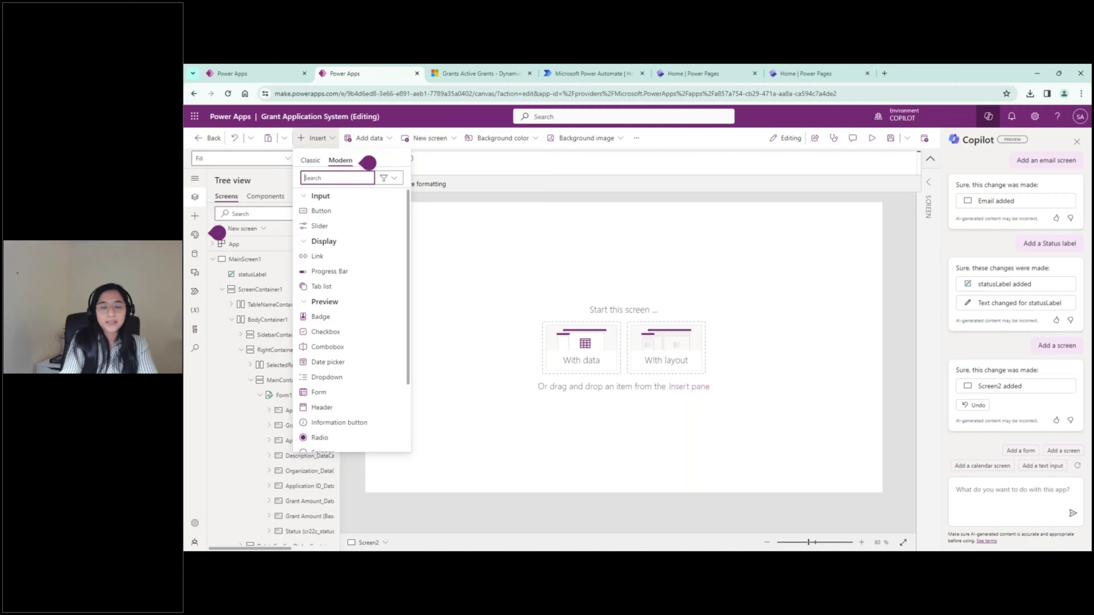
text(co)
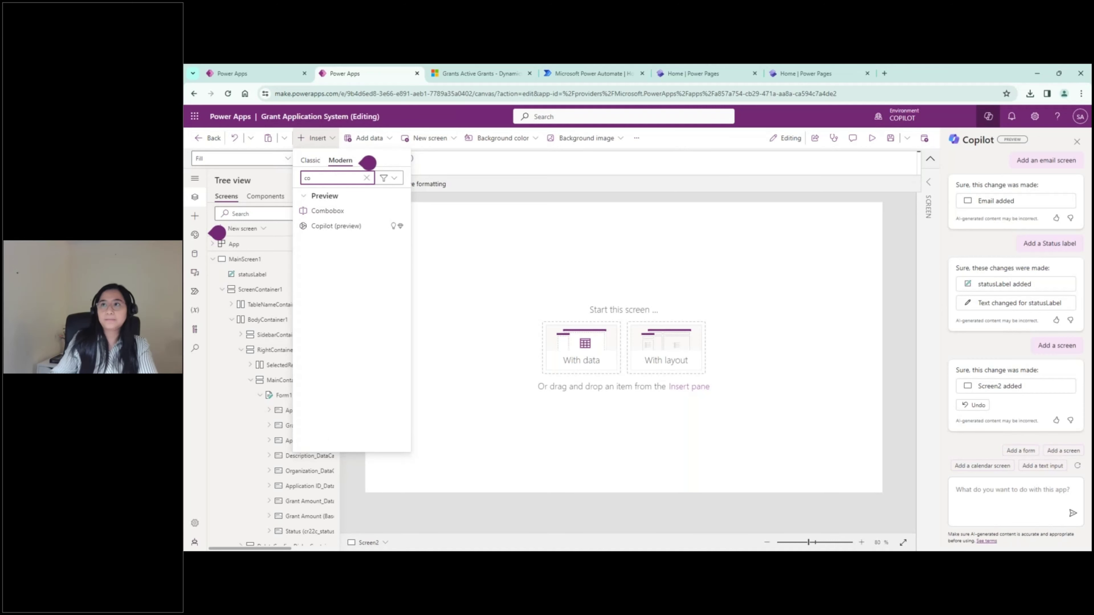
click(331, 228)
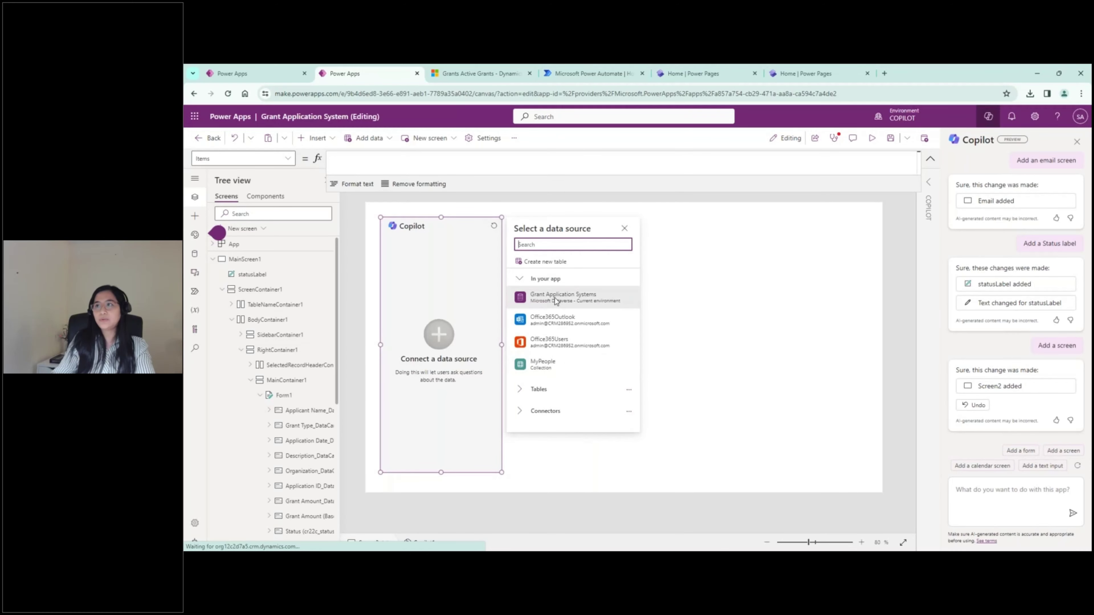
Connect the Copilot control to the Grant Application Systems table and widen it to nearly the full screen width.
mouse_move(578, 304)
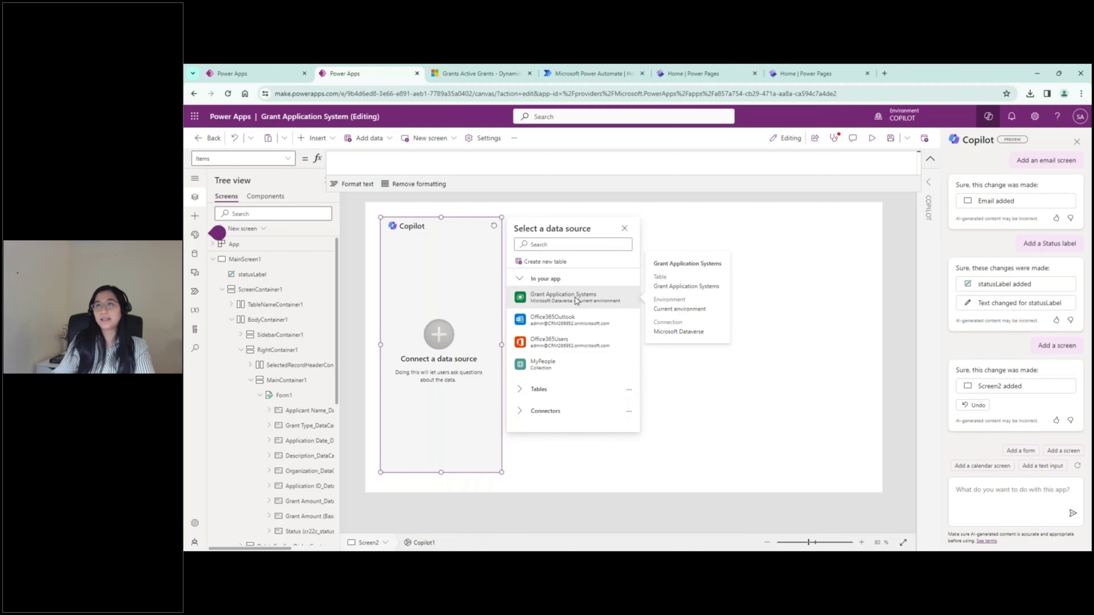
click(575, 299)
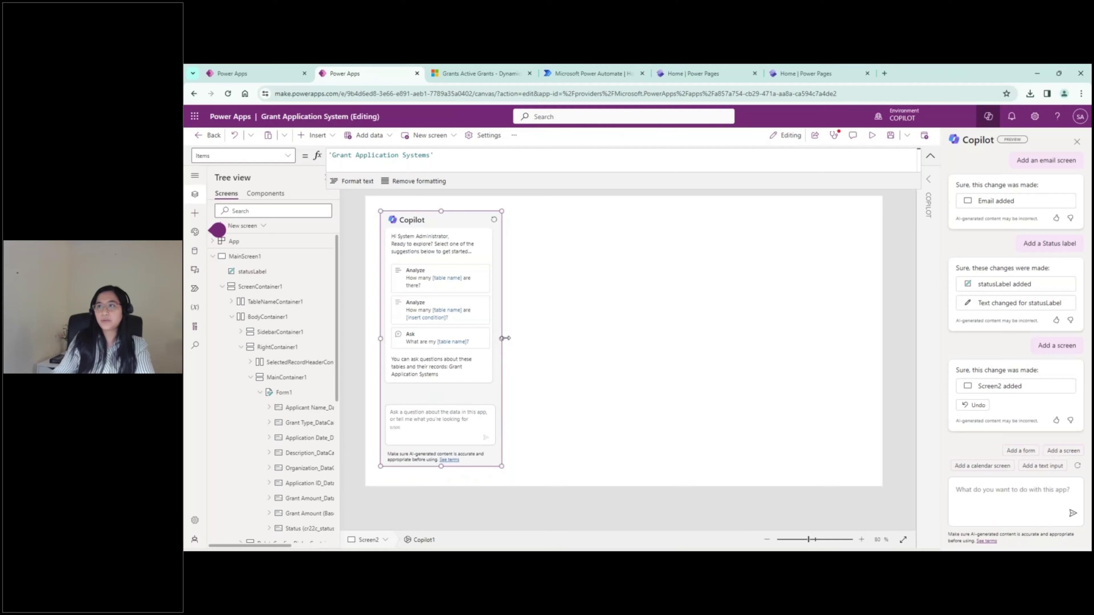
drag(502, 338, 861, 323)
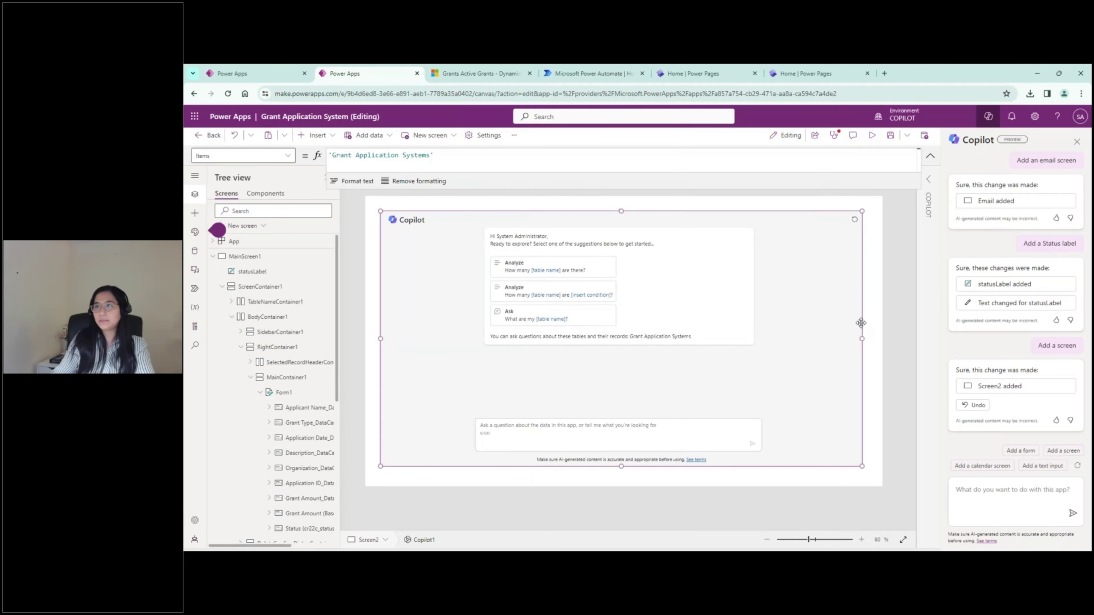
Preview the app, ask the Copilot control "Who applied for a startup business grant?", and return to editing.
click(872, 138)
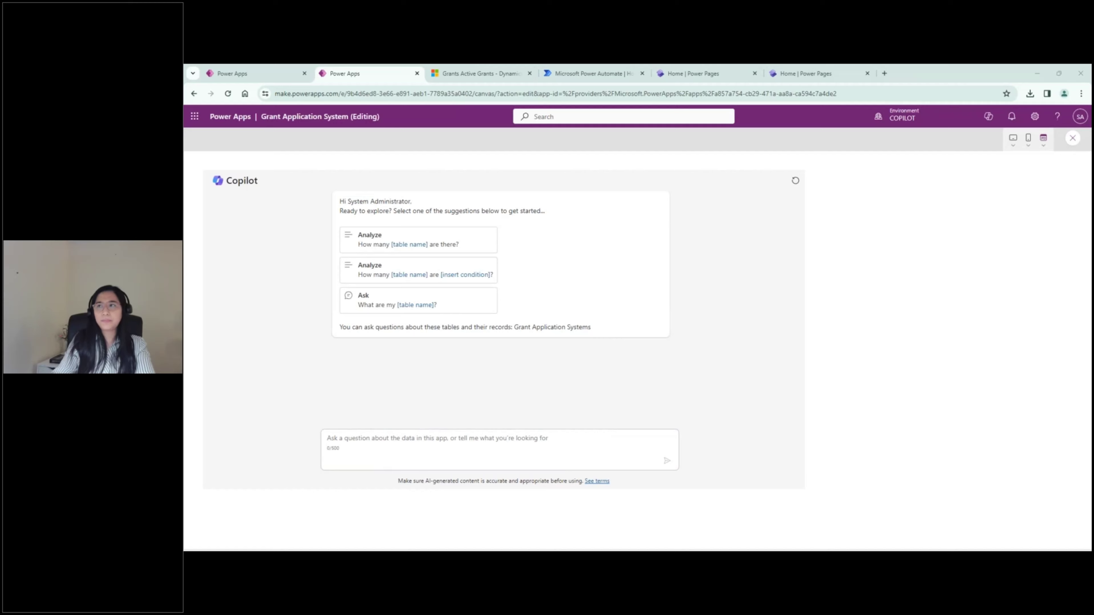
click(387, 441)
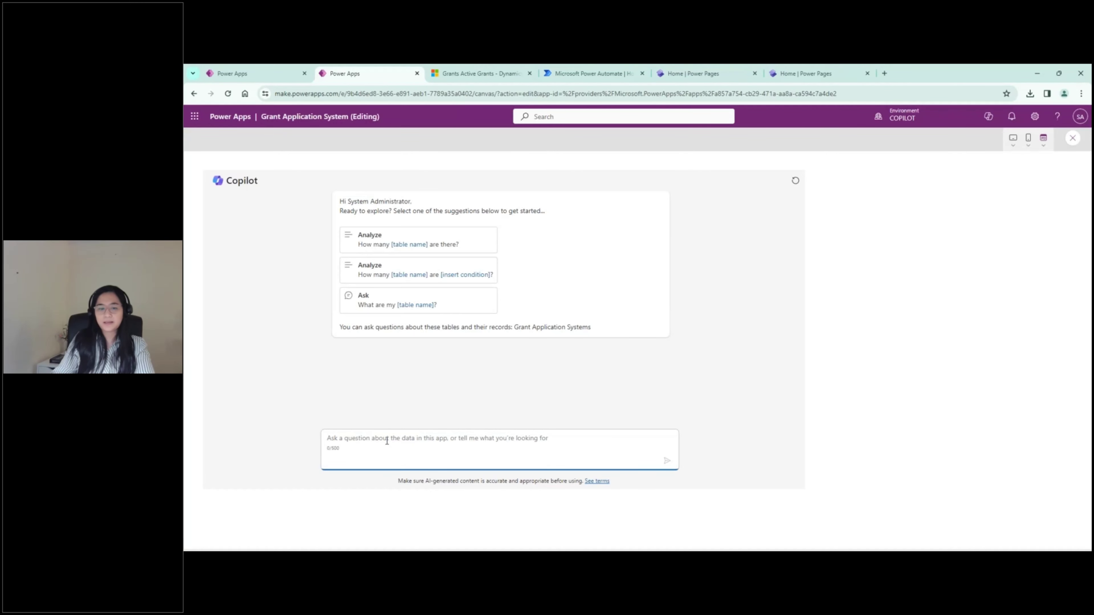
text(Who applied for a startup business grant?)
click(666, 460)
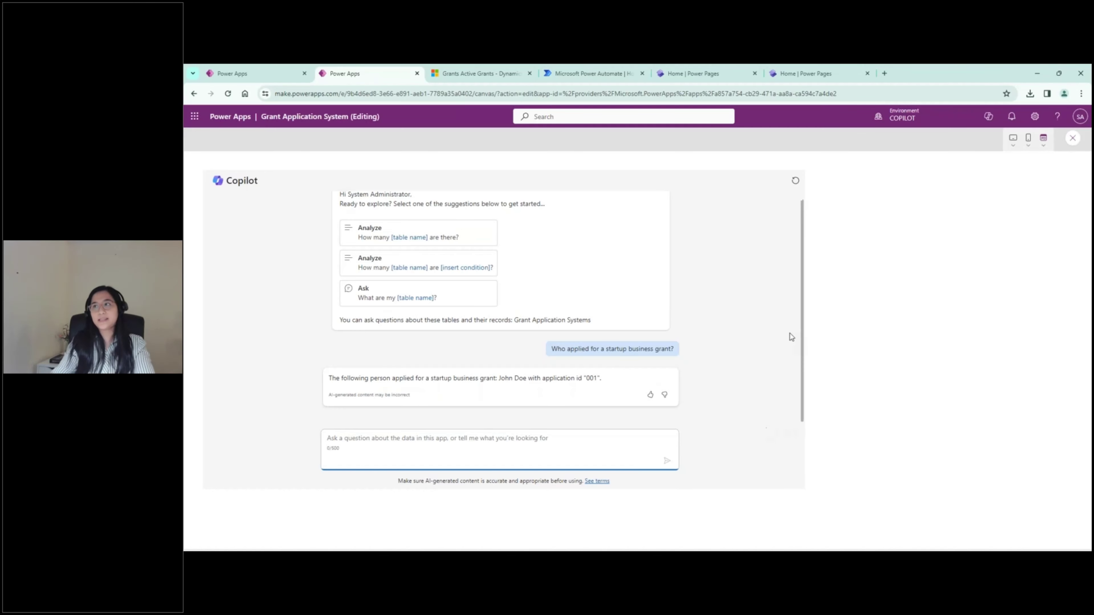
click(1066, 147)
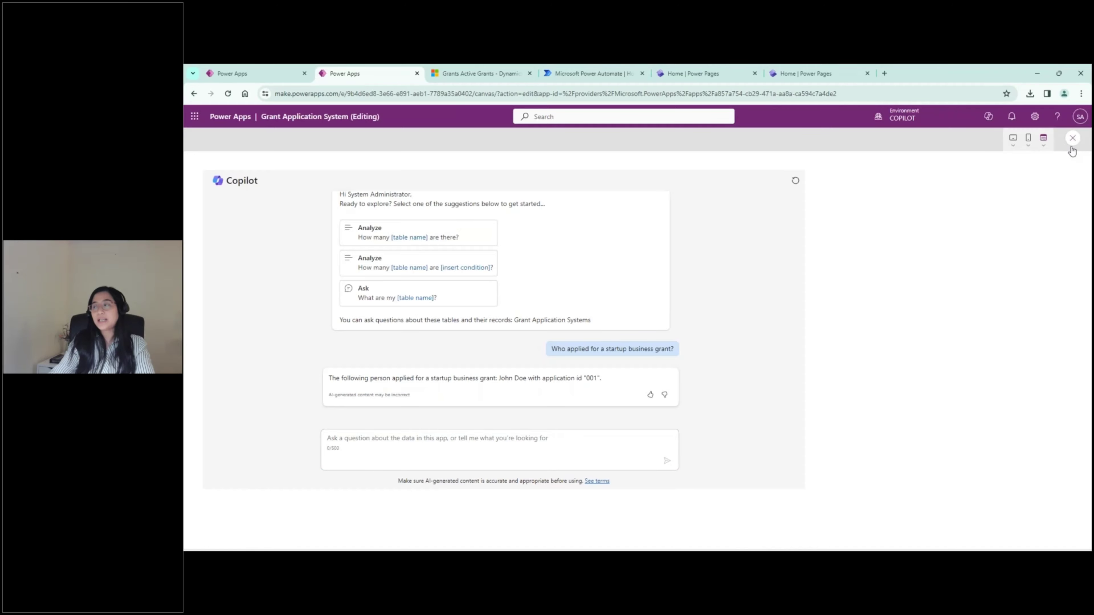
click(1072, 142)
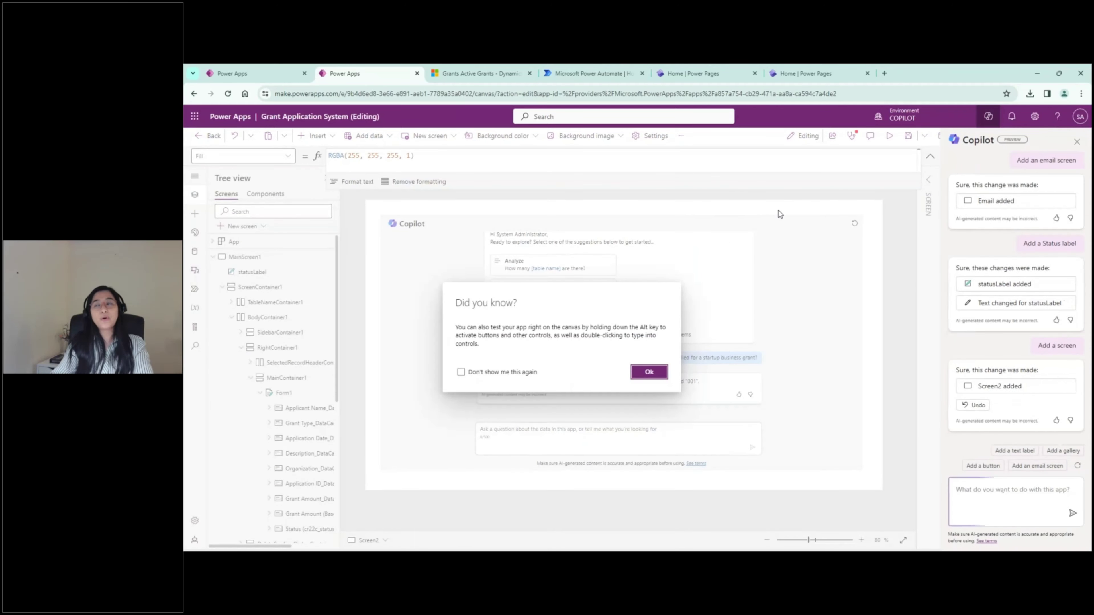
click(648, 372)
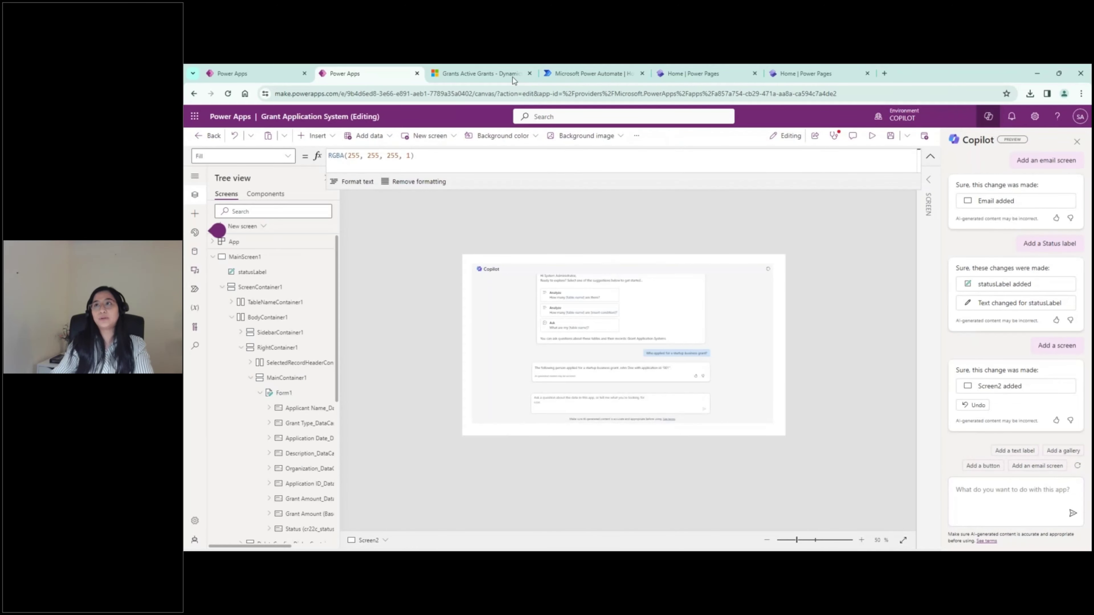
Switch to the Dynamics 365 Grants App, ask Copilot "Who applied for a startup business grant?", and open record 001 from its answer.
click(513, 78)
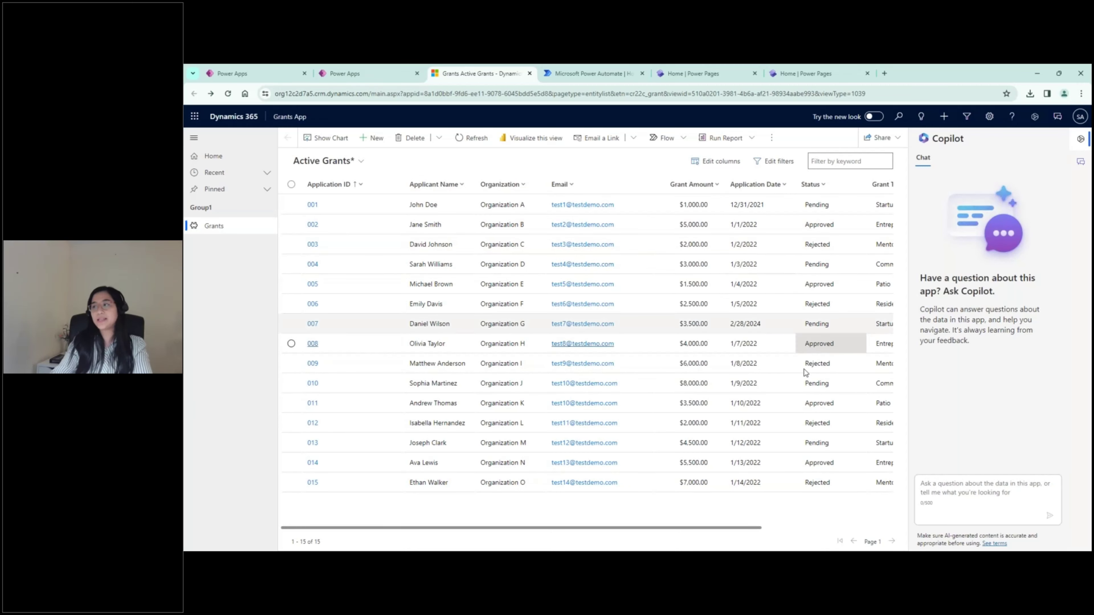
click(989, 489)
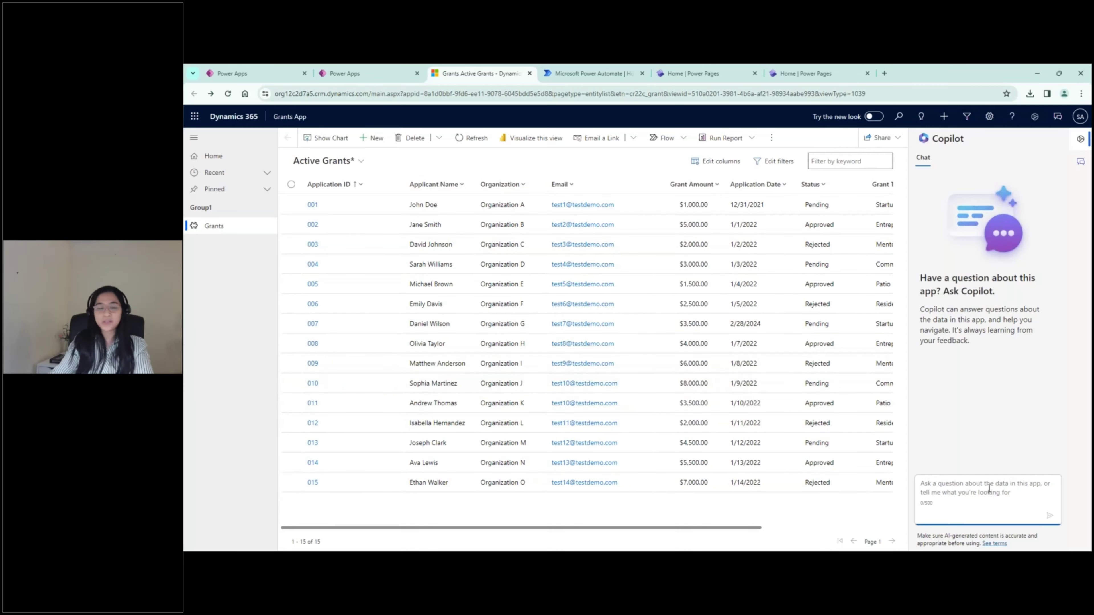
text(Who applied for a startup business grant?)
click(1051, 516)
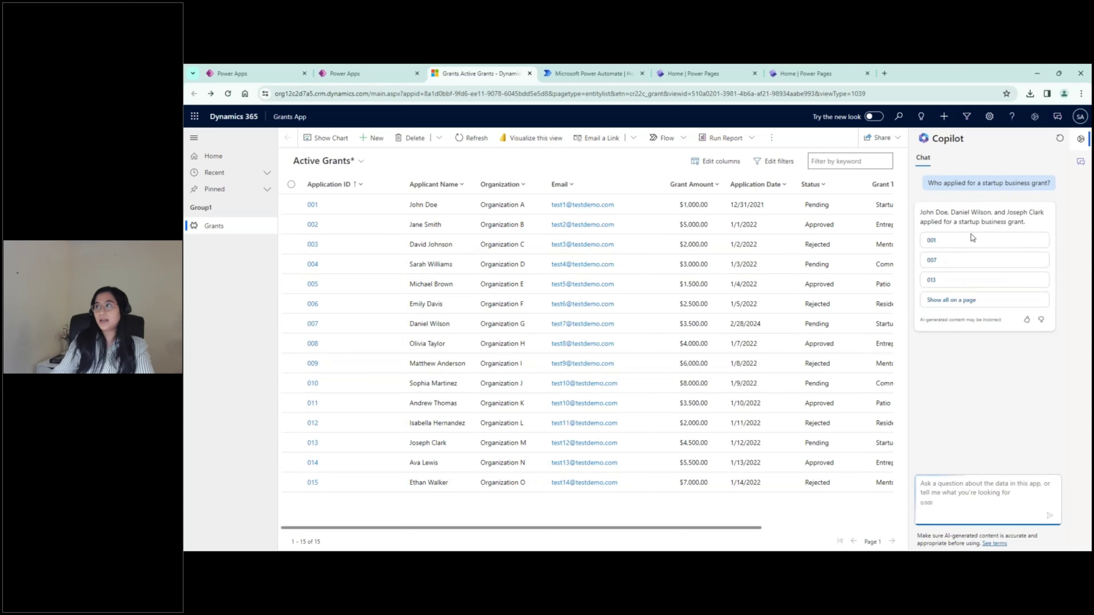
click(931, 241)
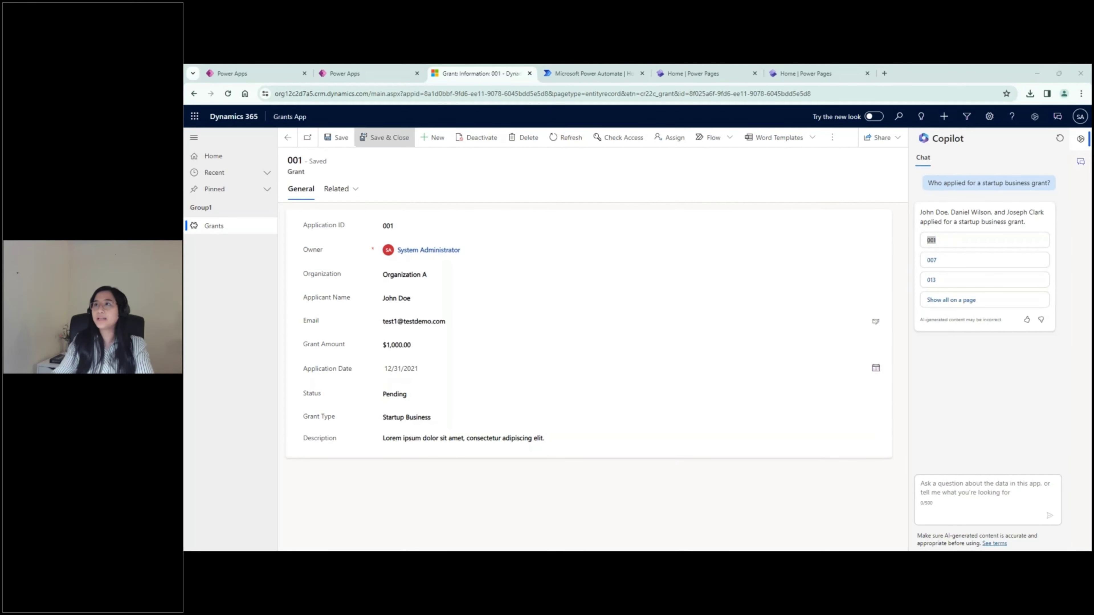
Switch to Power Automate and create the suggested flow from "When a contact is created, I want to post a message to Teams channel.".
click(577, 75)
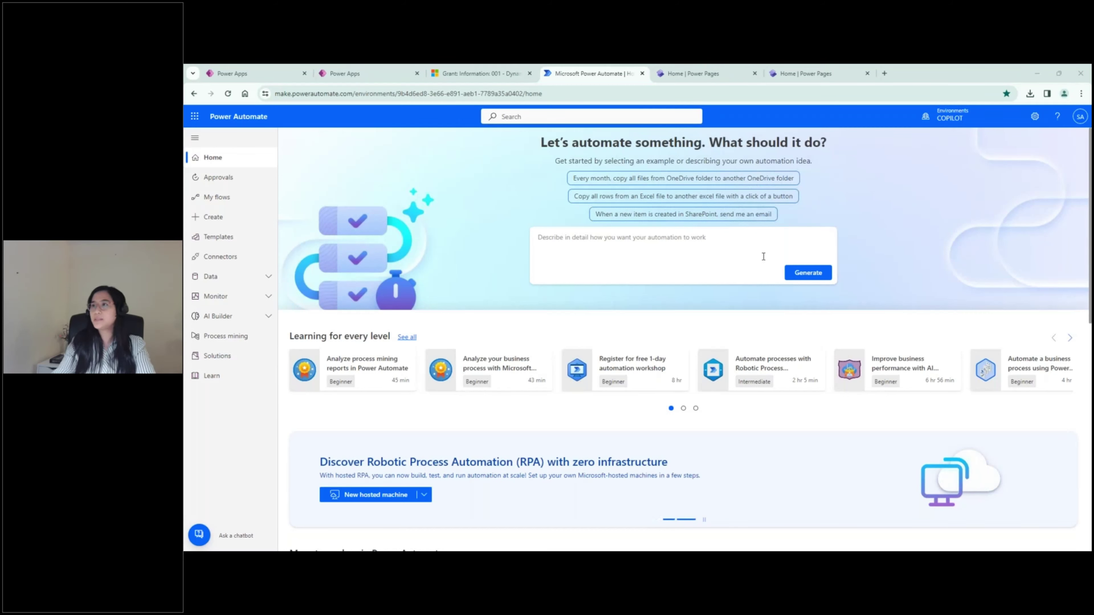
text(When a contact is created, I want to post a message to Teams channel)
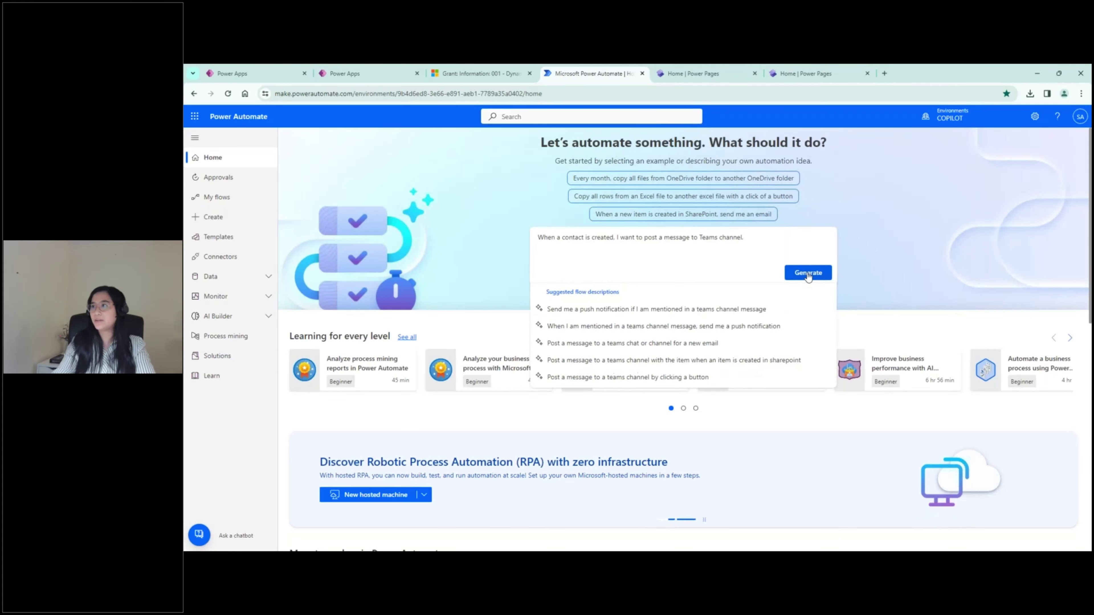
click(808, 272)
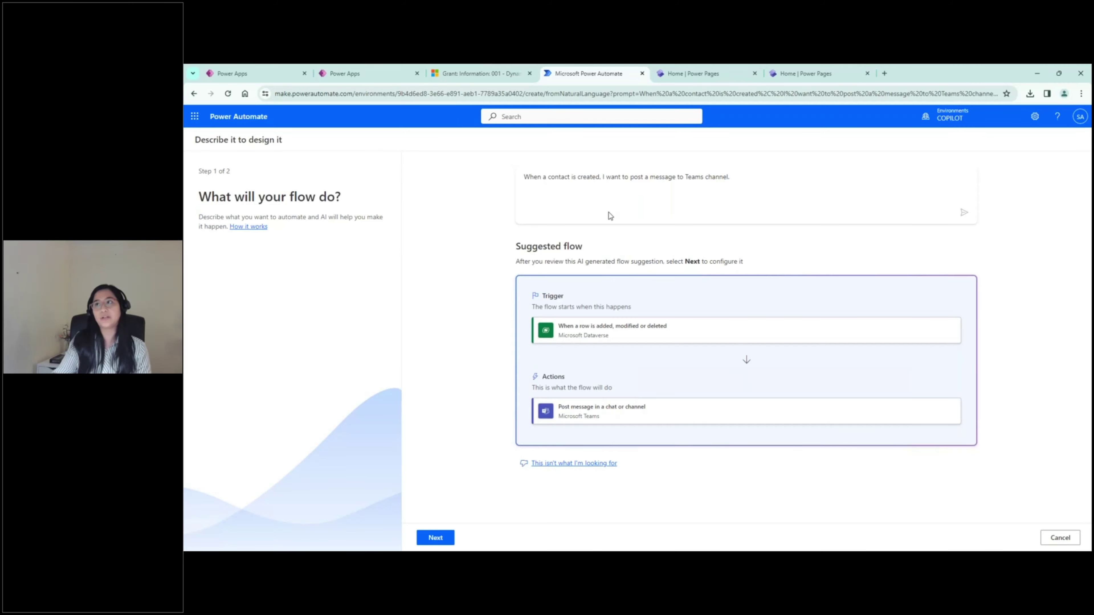
click(620, 184)
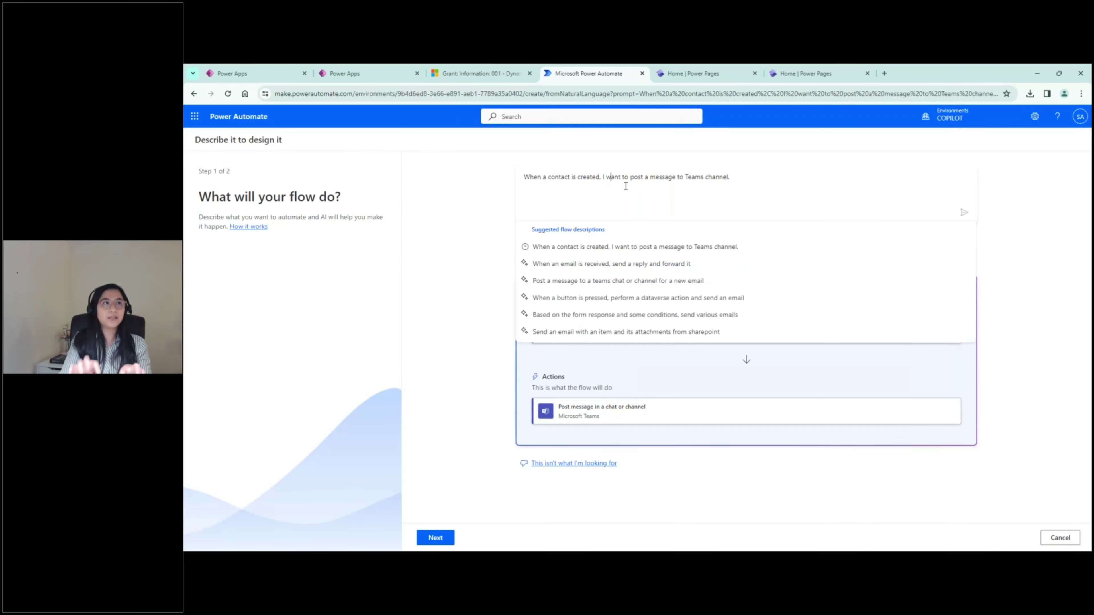
click(491, 211)
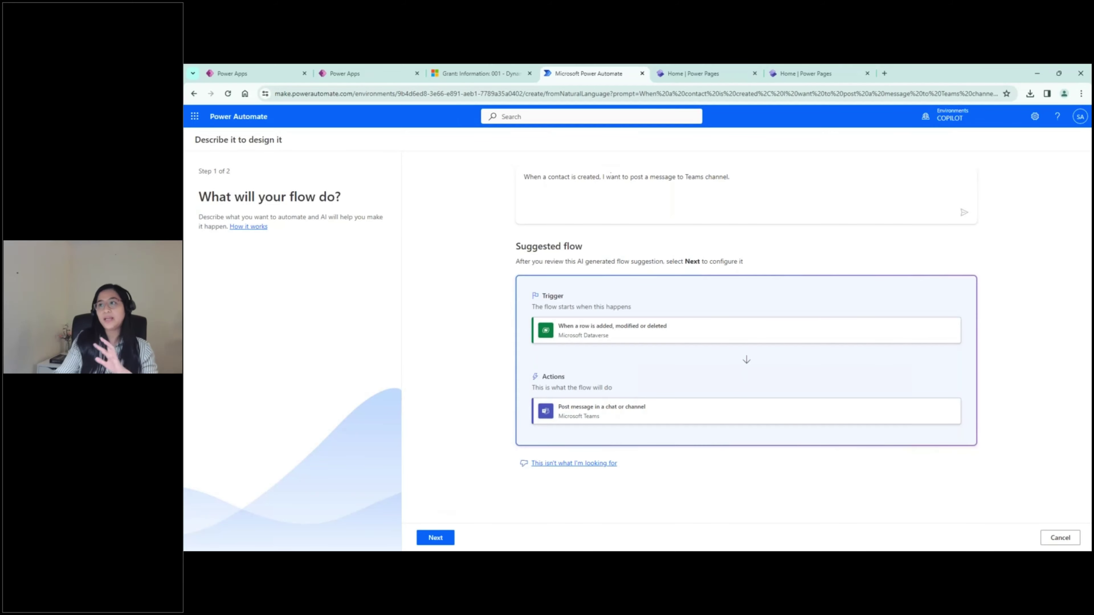
click(436, 537)
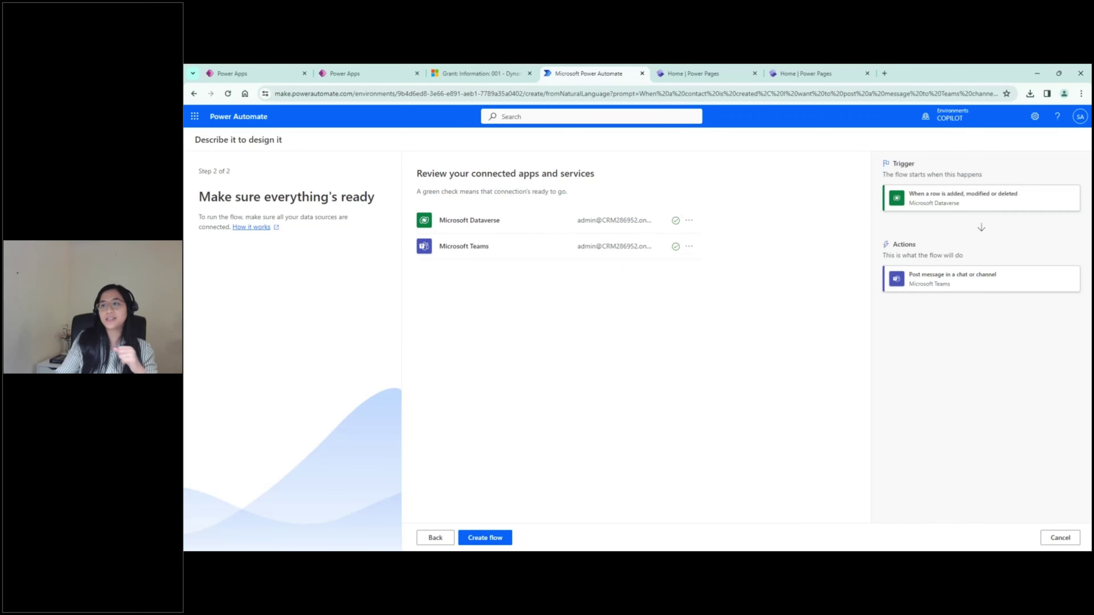
click(484, 537)
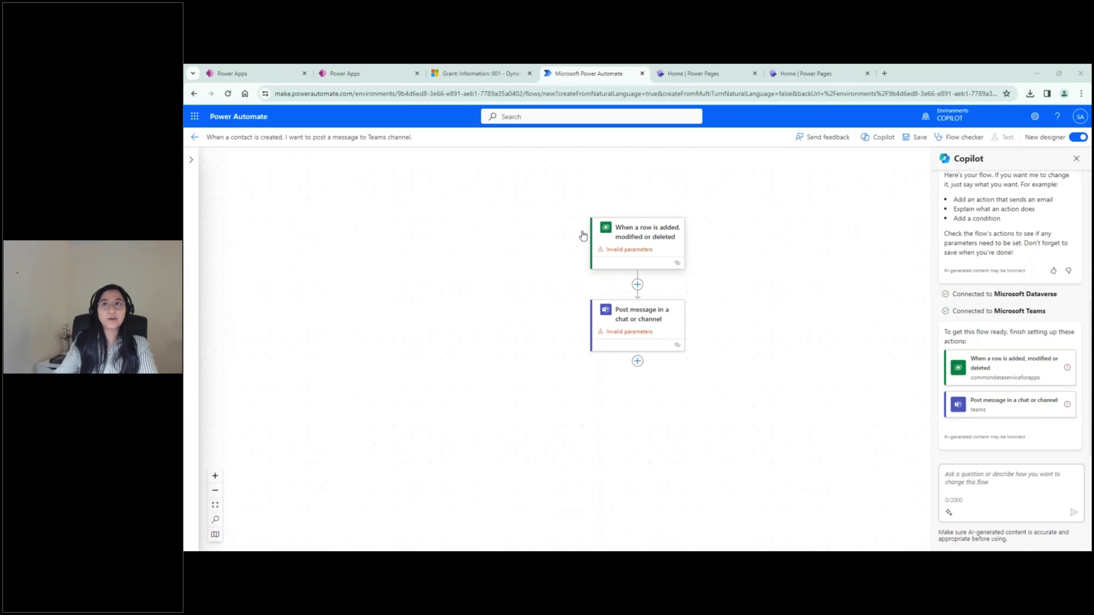
Instruct Copilot to "Use Contacts table on trigger" and review the updated Dataverse trigger's parameters.
click(986, 474)
text(Use Contacts table on trigger)
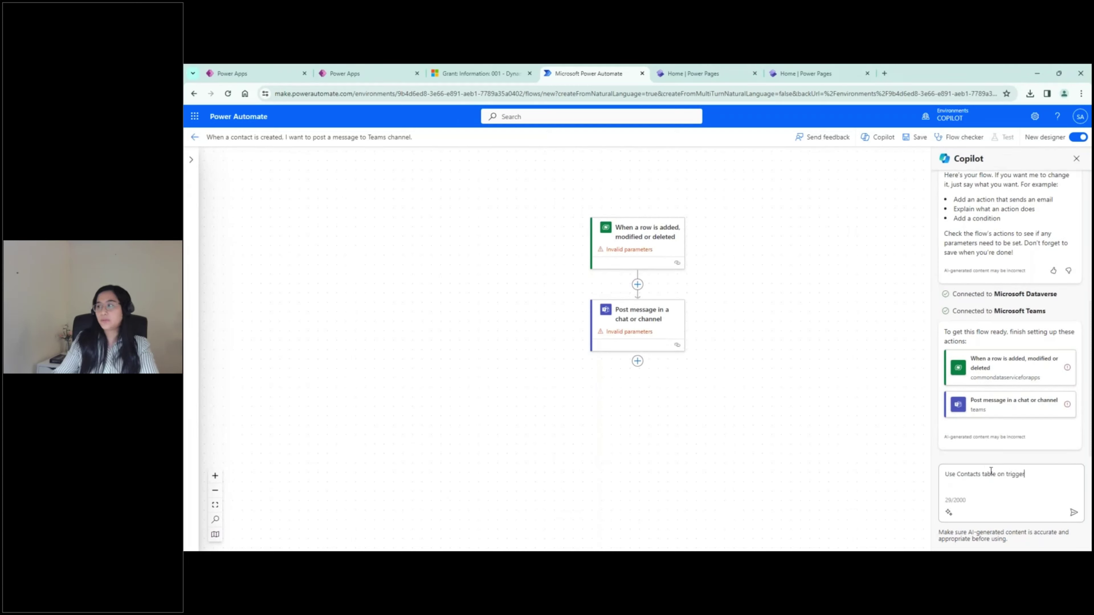
click(1070, 513)
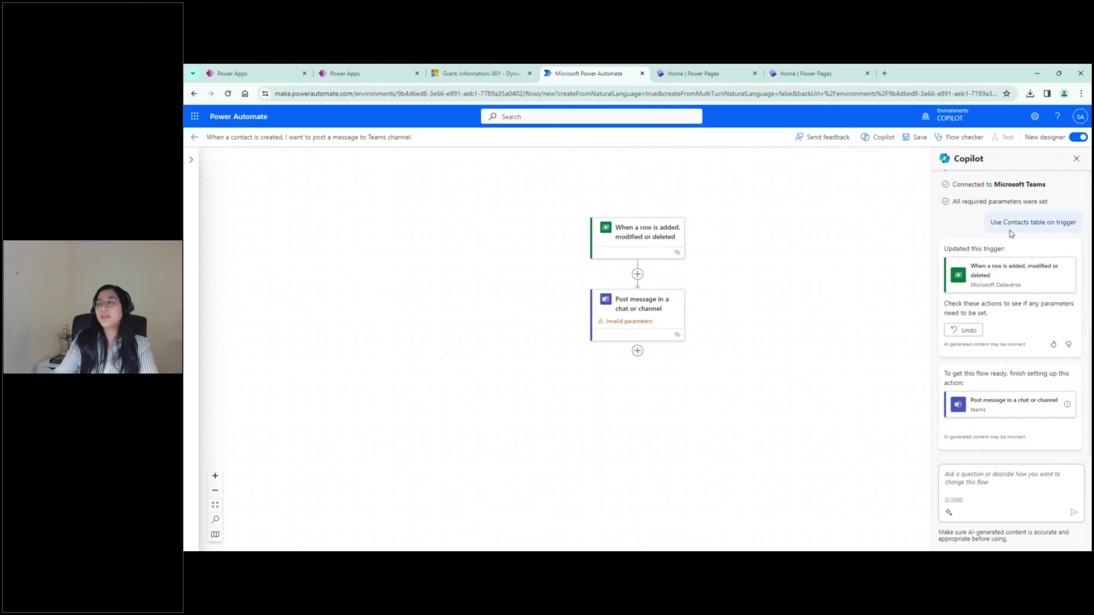
click(632, 240)
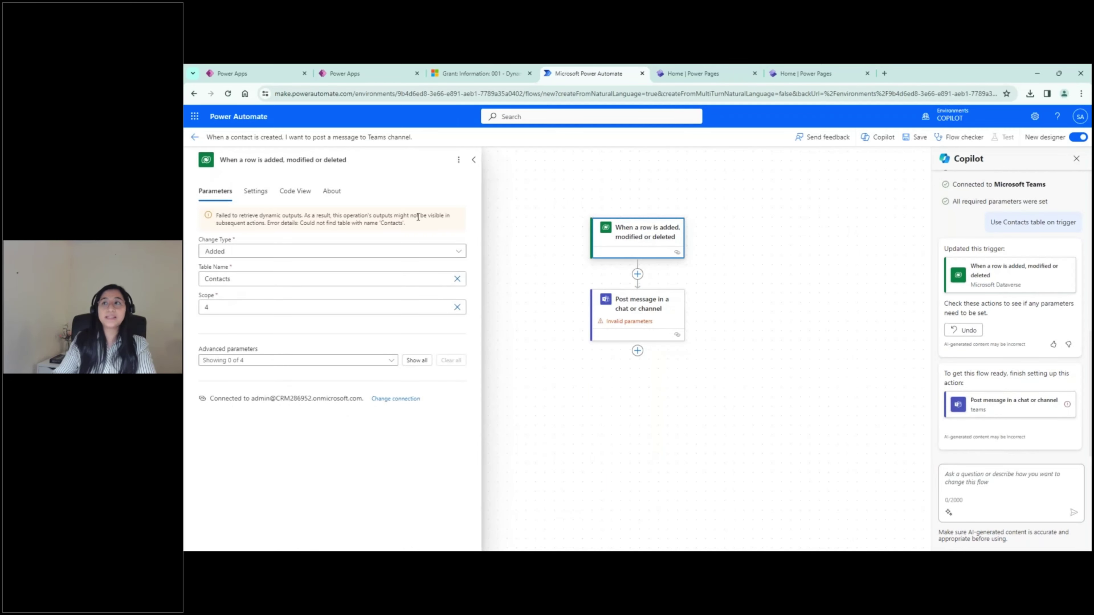
click(473, 160)
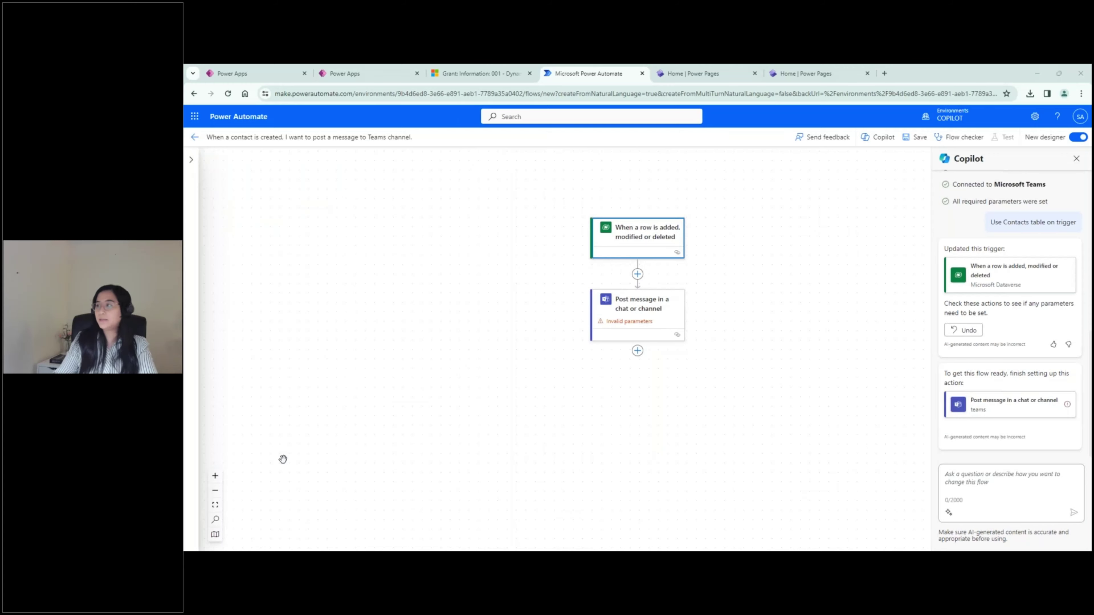
Ask Copilot to "Post "A new contact was created" on Contoso Team, General channel" and open the Teams action's parameters.
click(974, 488)
text(Post "A new contact was created" on Contoso Team, General channel)
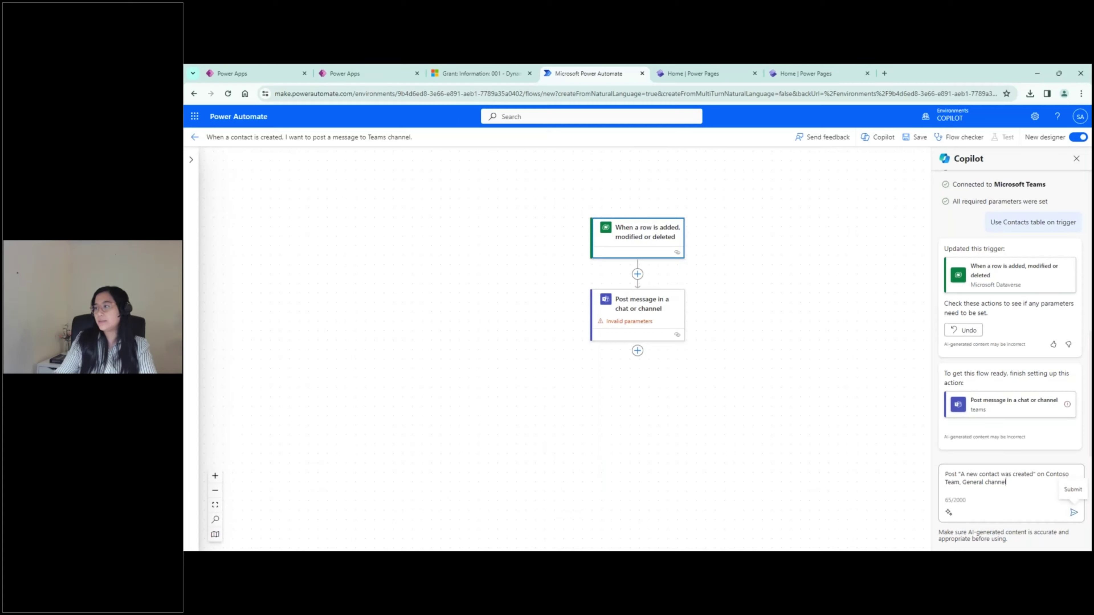
click(1073, 514)
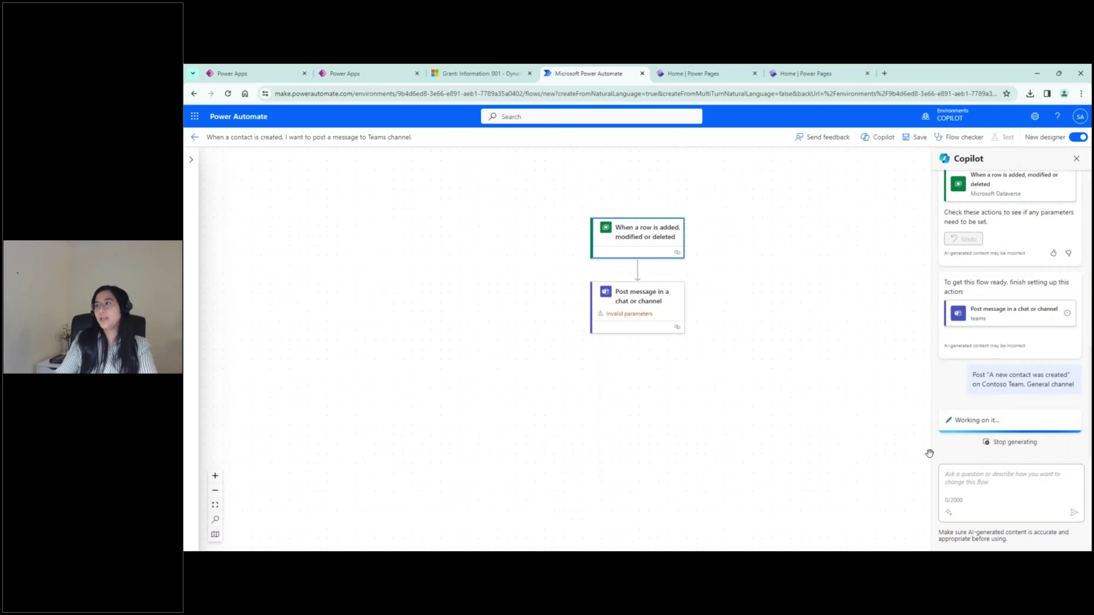
click(637, 306)
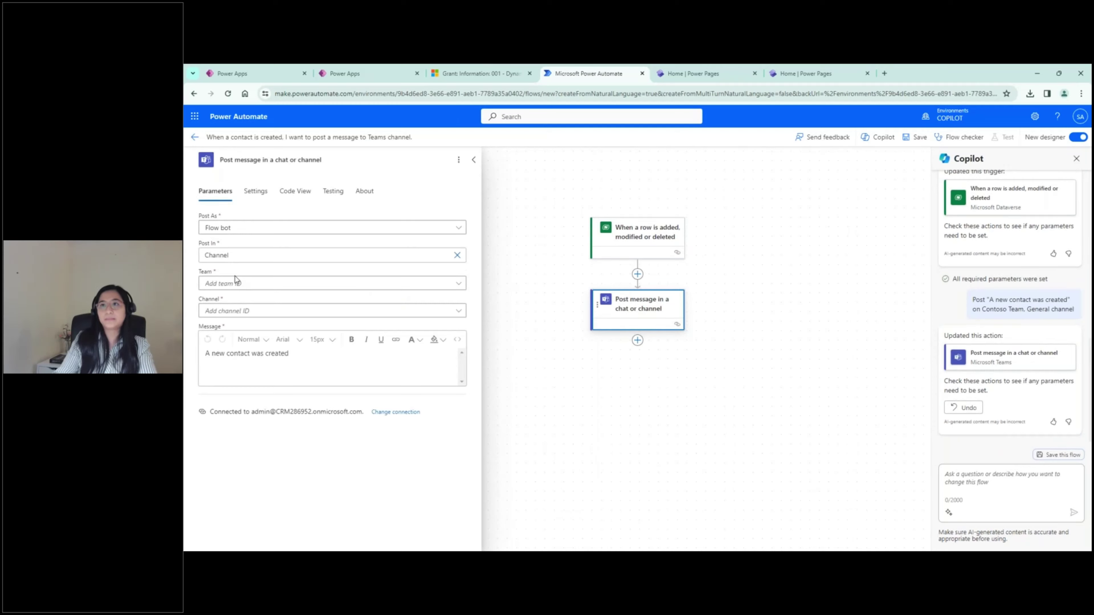
click(235, 285)
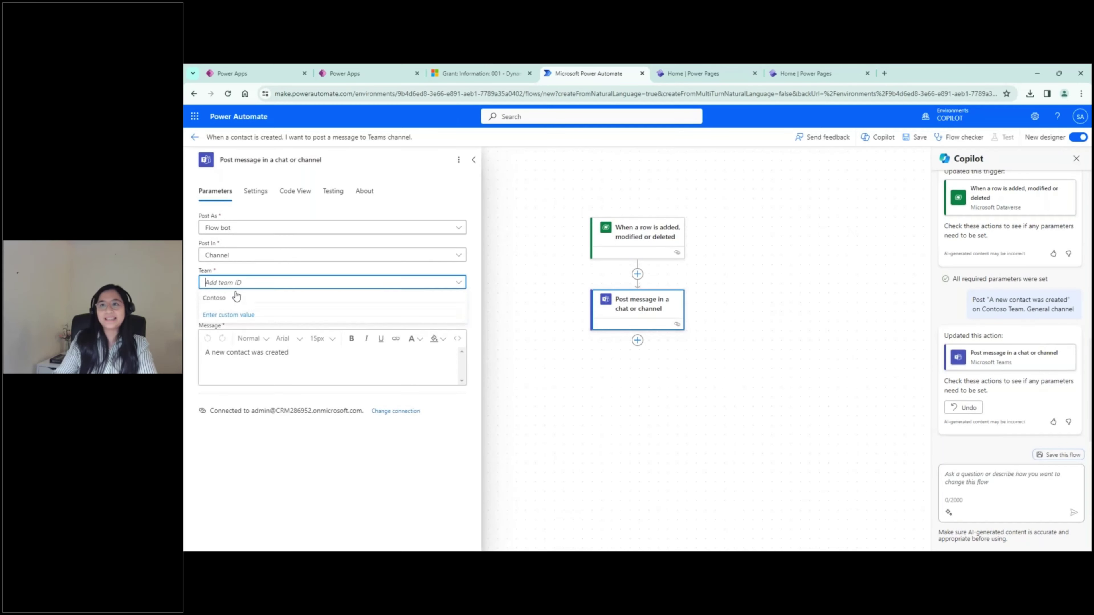
click(231, 301)
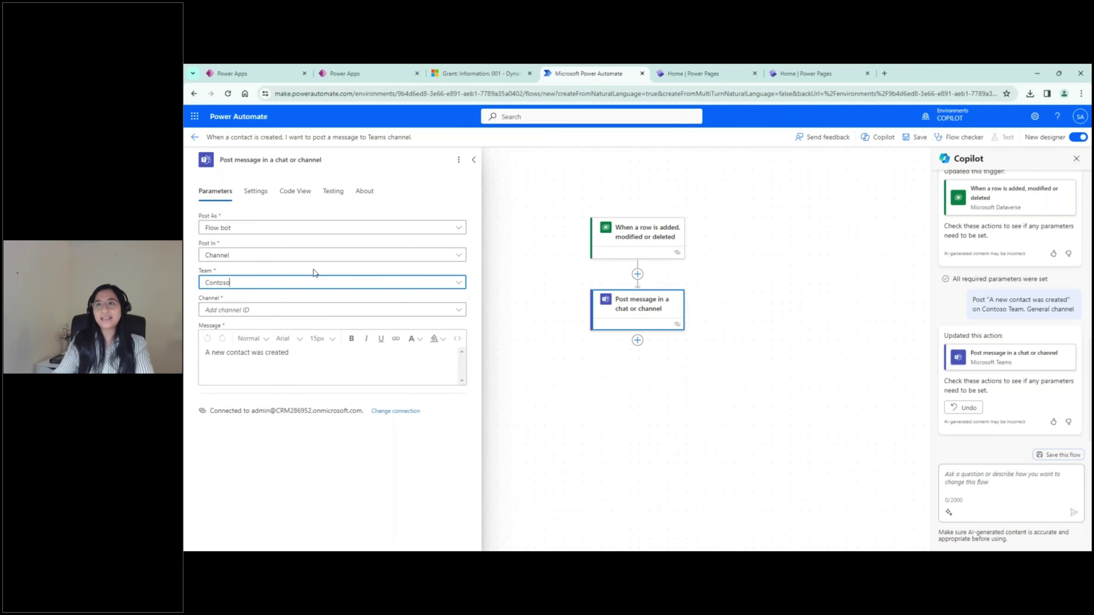
click(302, 286)
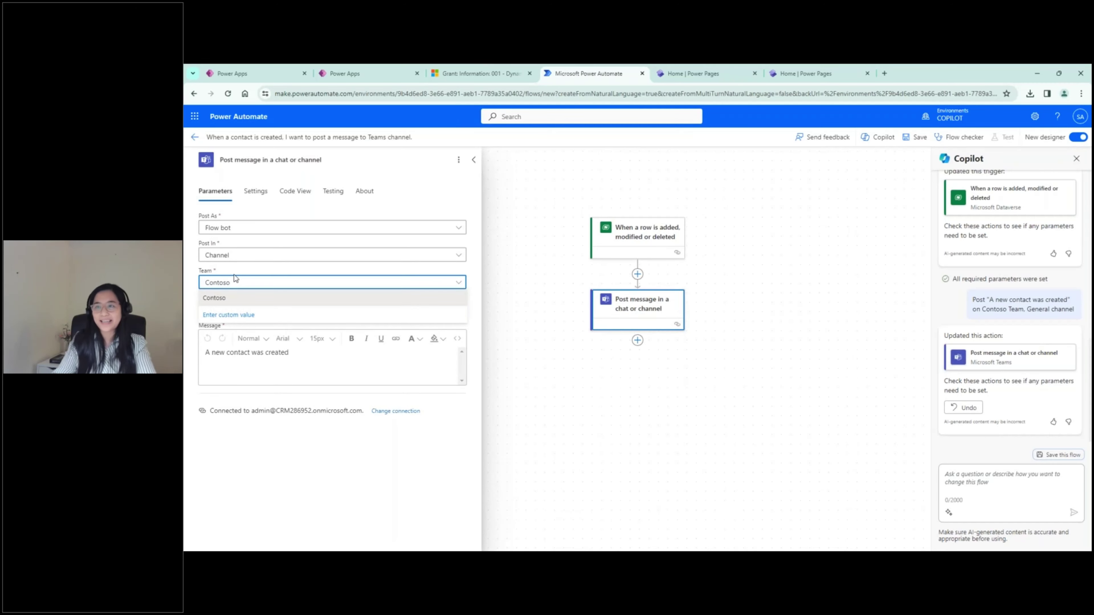
key(BackSpace)
key(BackSpace)
key(BackSpace)
key(BackSpace)
key(BackSpace)
key(BackSpace)
key(BackSpace)
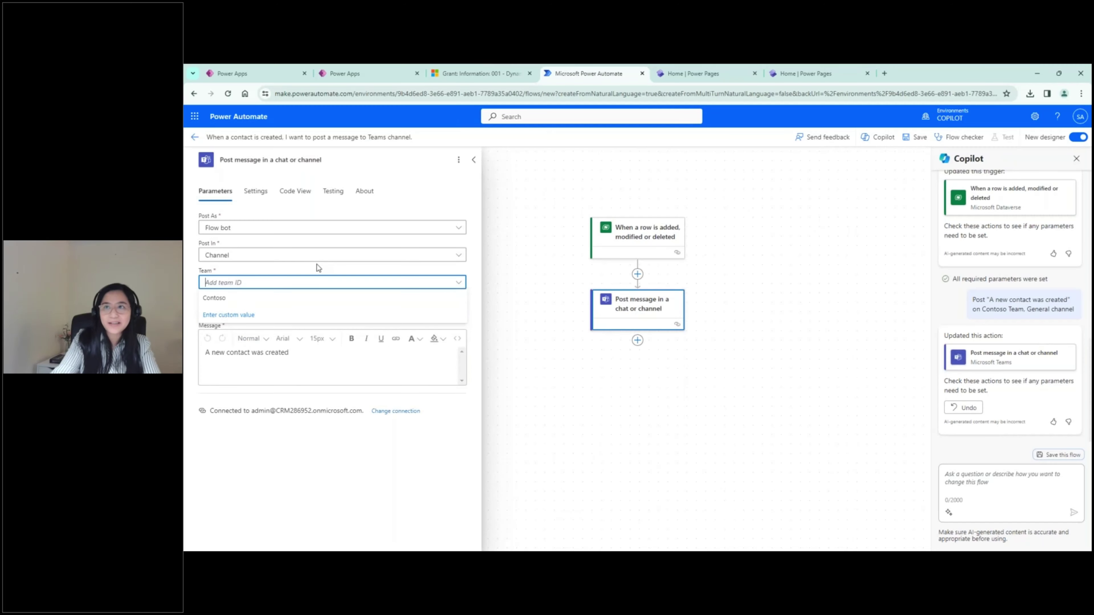
key(Escape)
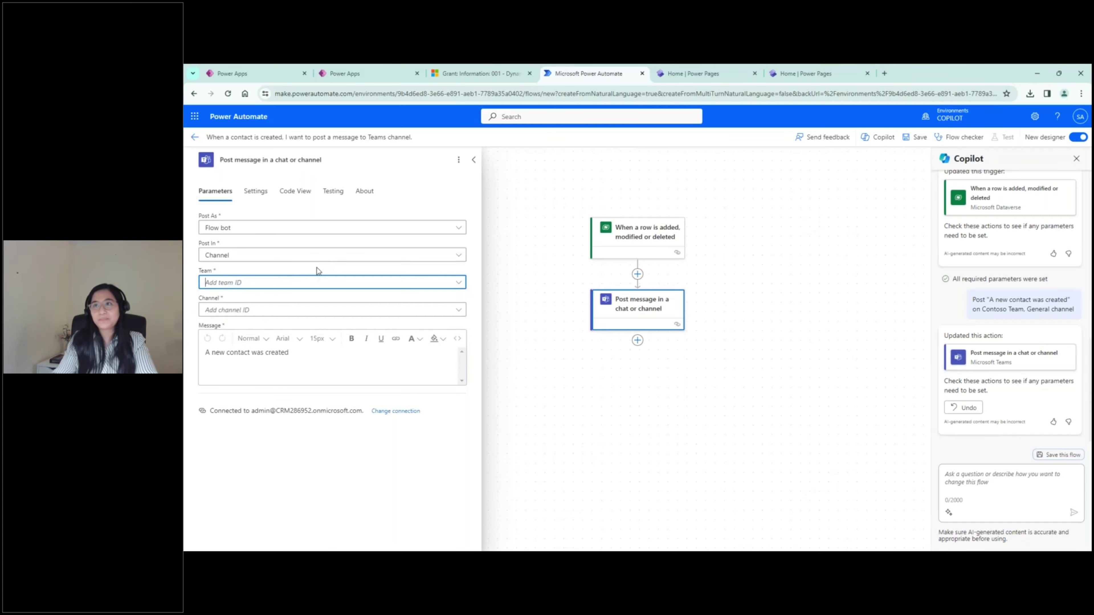
Resubmit the Copilot request to post "A new contact was created" on Contoso Team, General channel, and review the Teams action's parameters.
click(995, 481)
text(Post "A new contact was created" on Contoso Team, General channel)
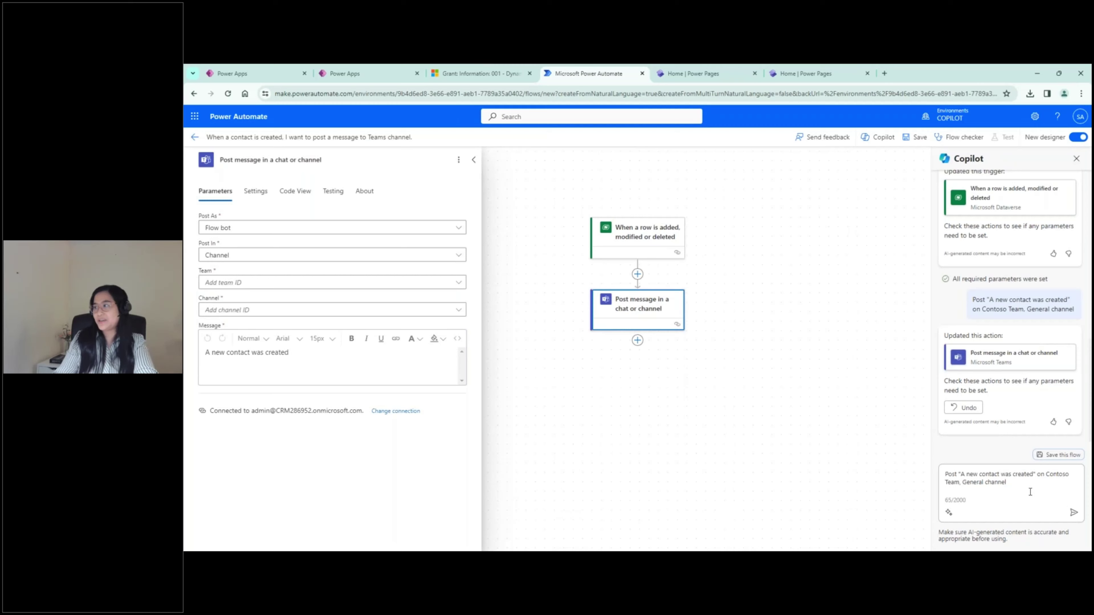
click(1074, 513)
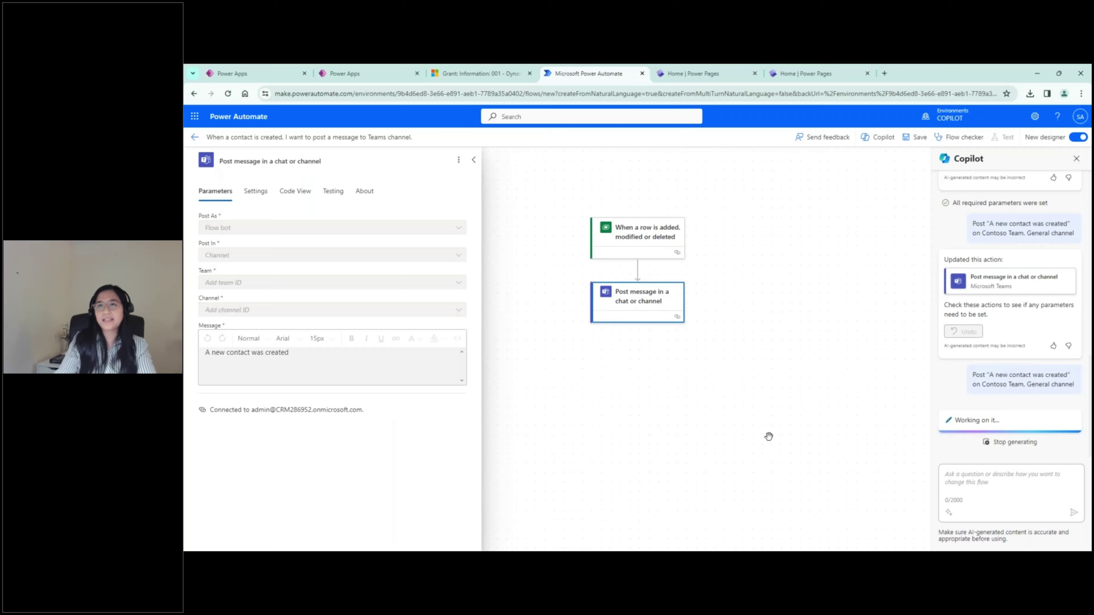
click(652, 311)
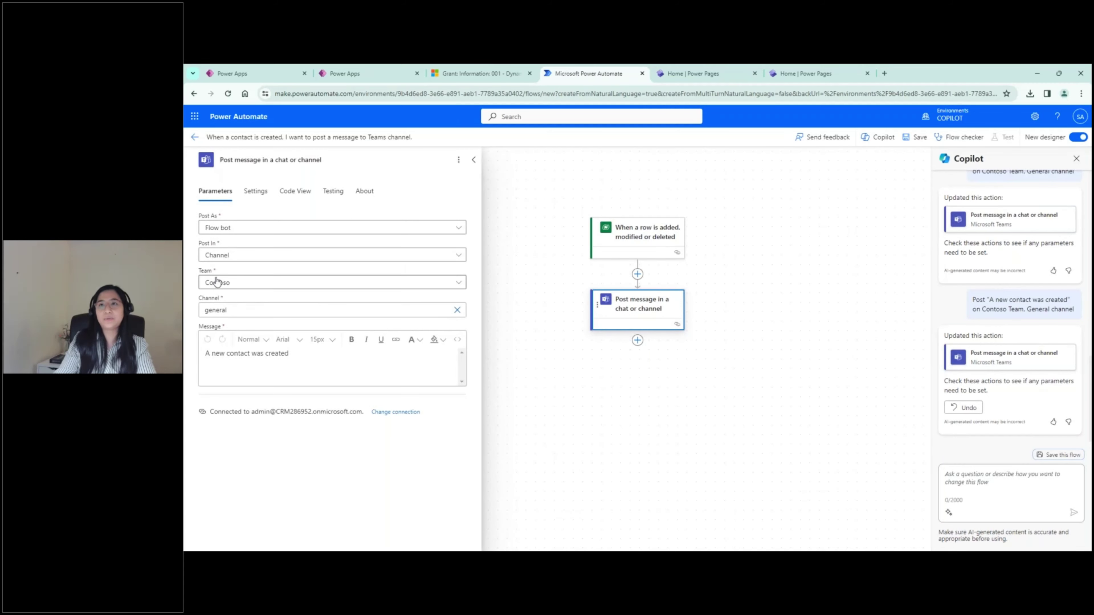
Replace the Teams action's custom channel value with the listed General channel.
click(458, 314)
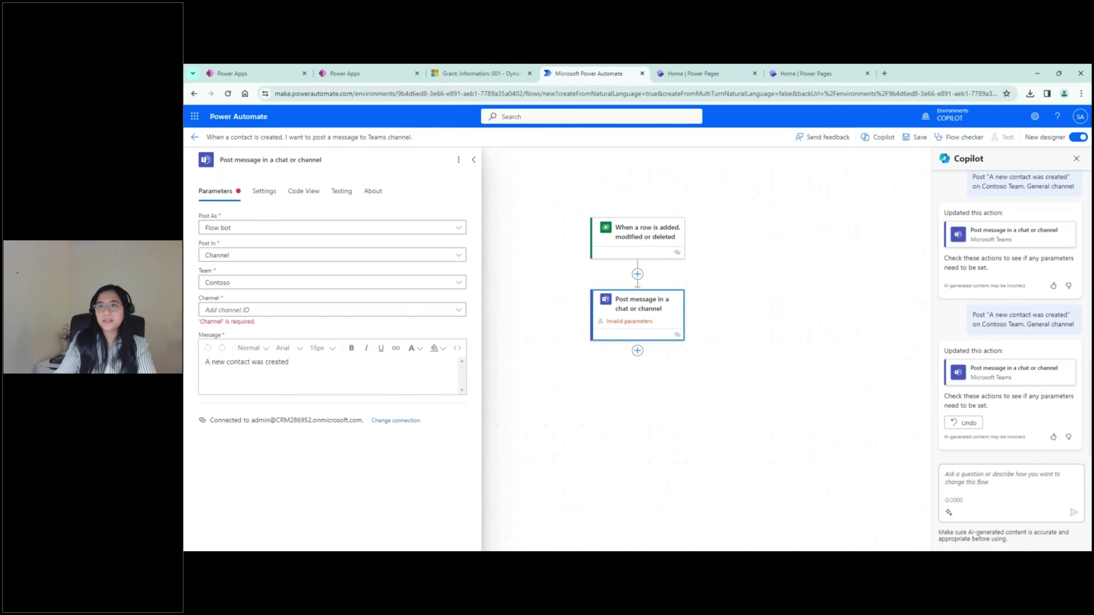
click(459, 309)
click(240, 326)
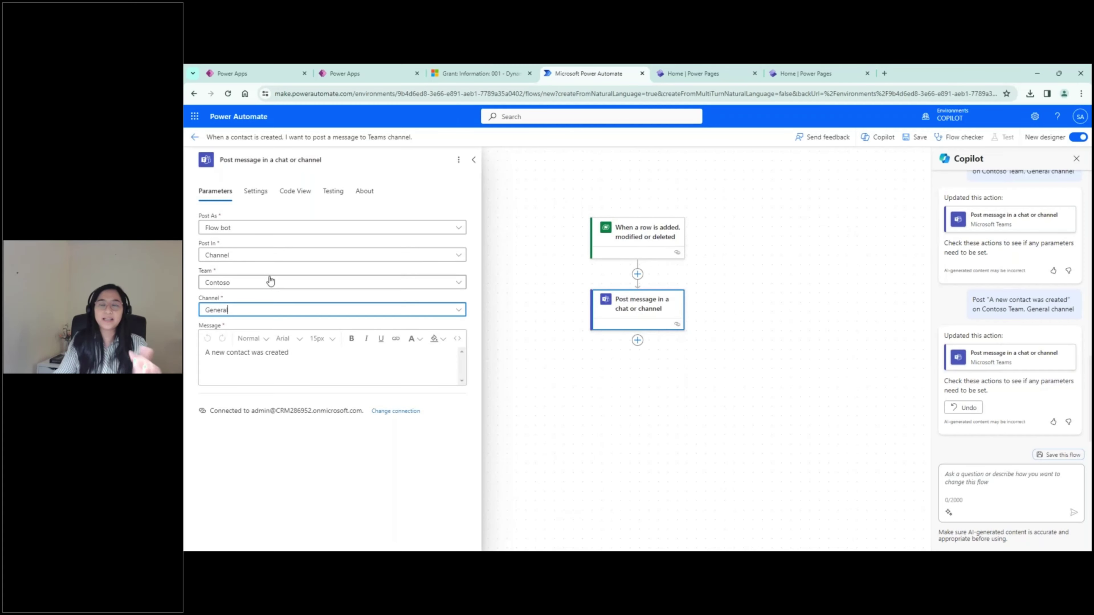
Clear the custom Contacts value from the Table Name parameter of the flow's Dataverse trigger.
click(620, 241)
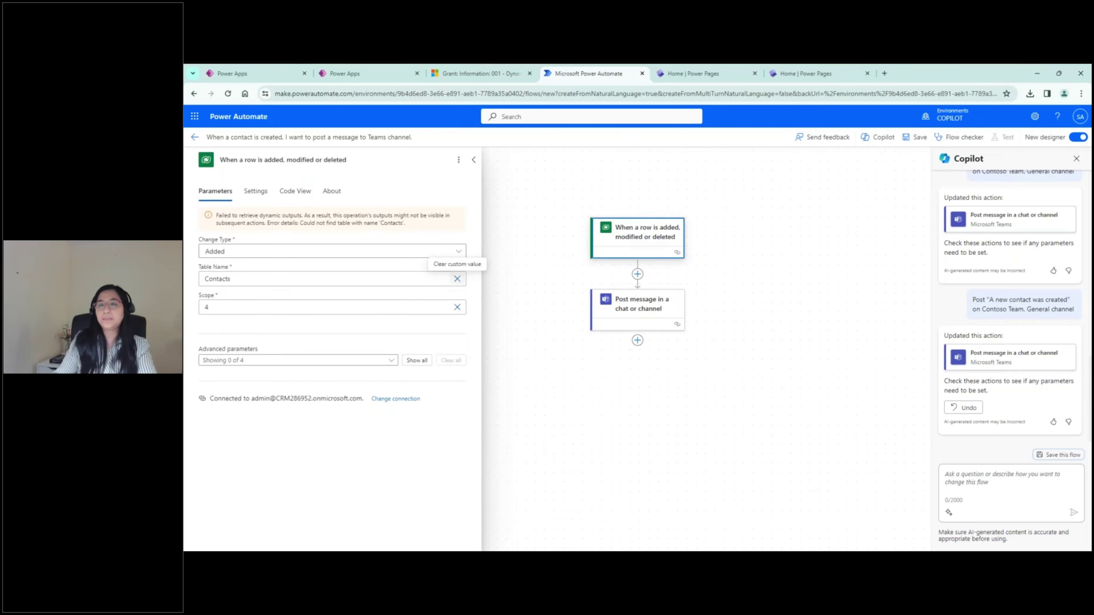
click(457, 280)
click(457, 279)
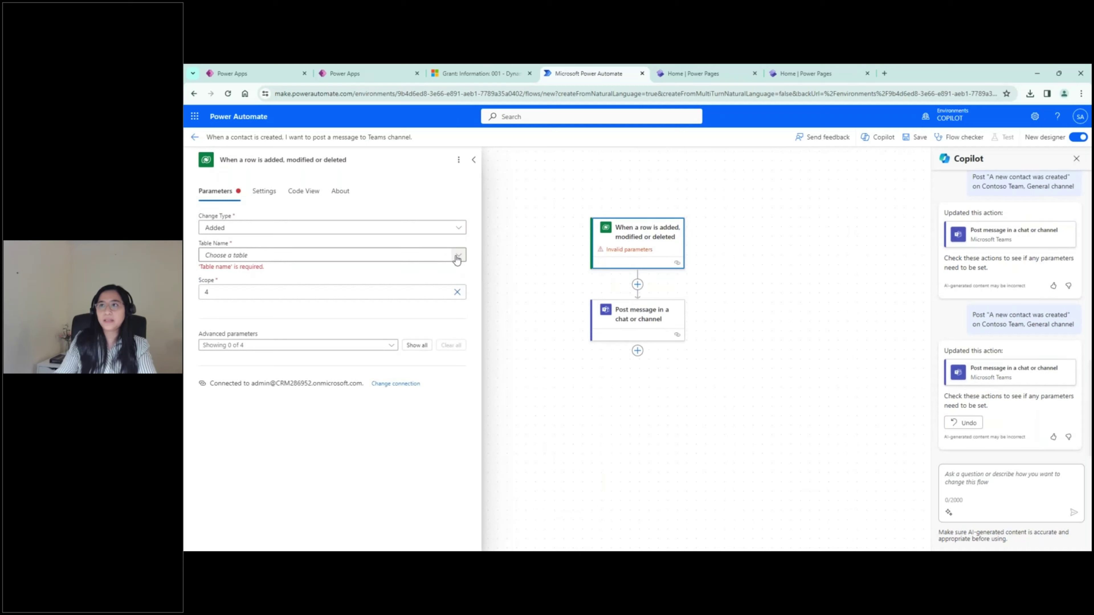
click(389, 257)
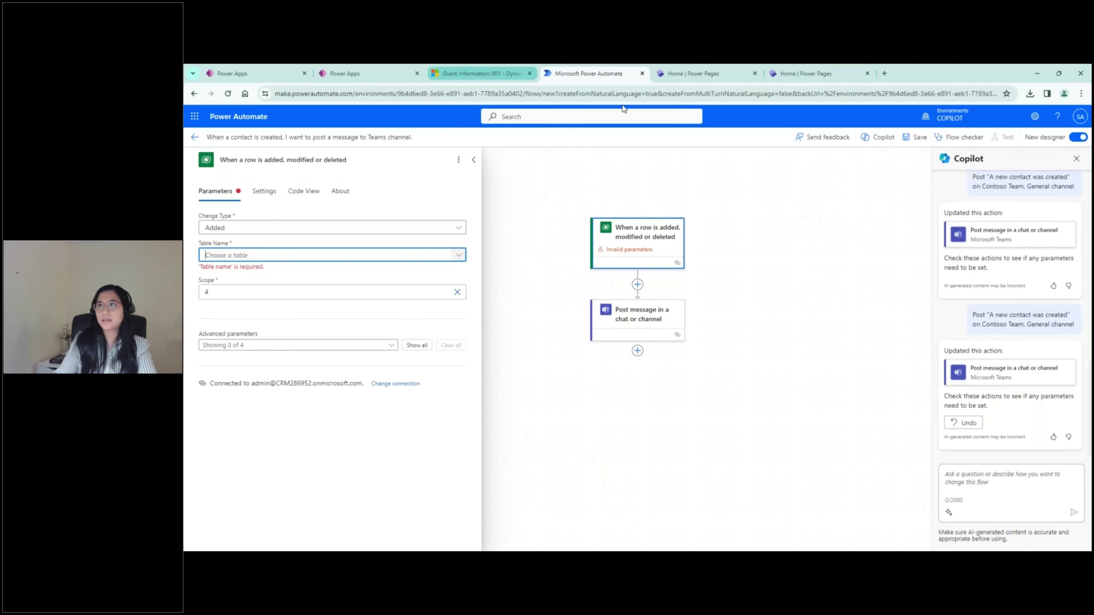
click(478, 73)
click(588, 74)
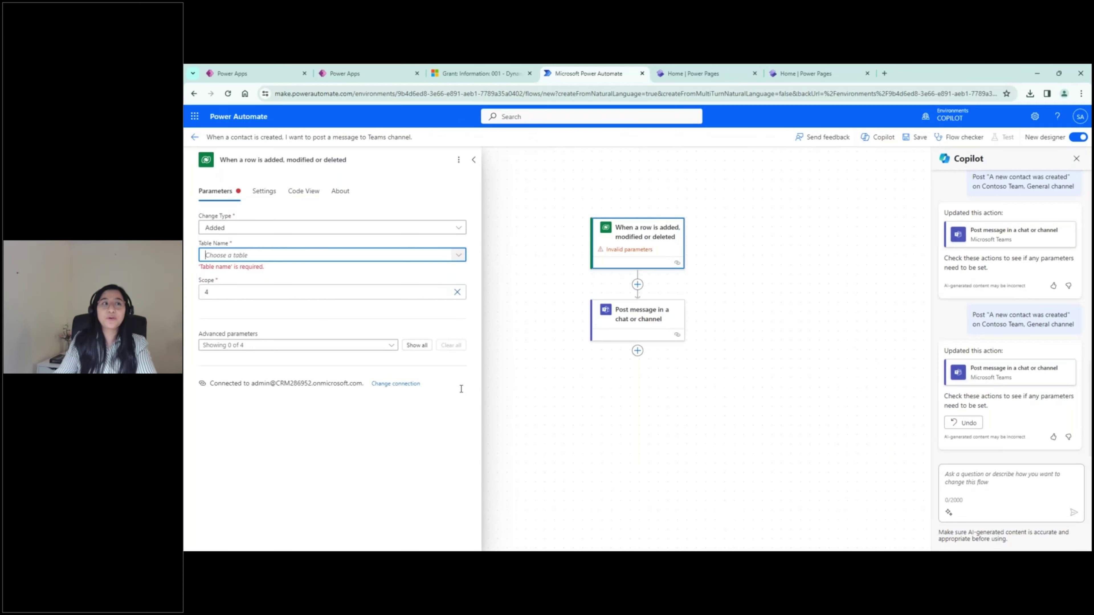
Reopen the Dataverse trigger's parameters and search its table choices for "conta".
click(473, 160)
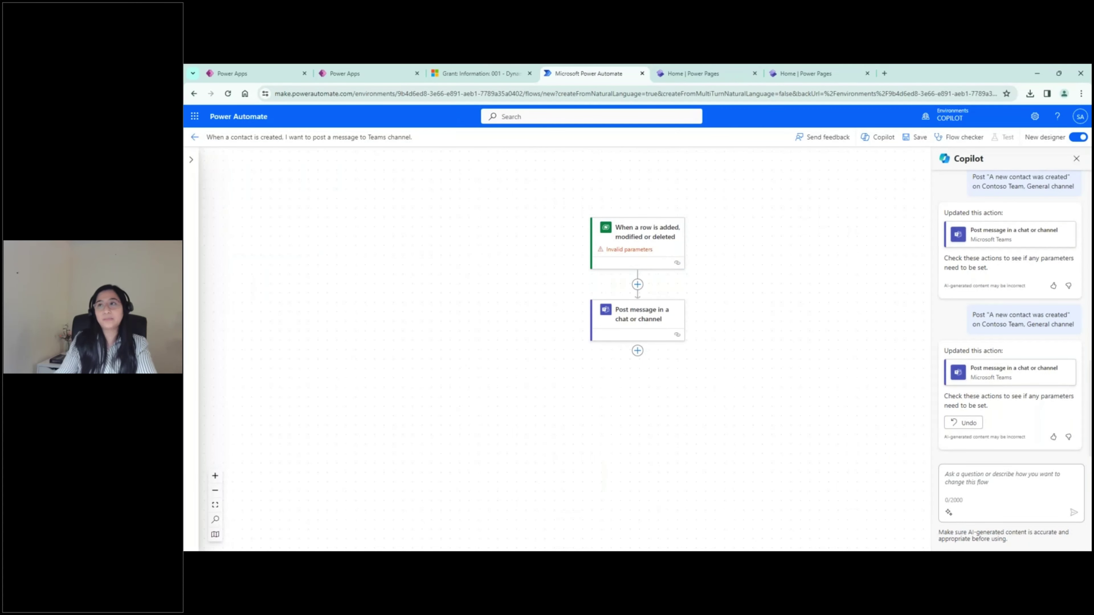
click(617, 252)
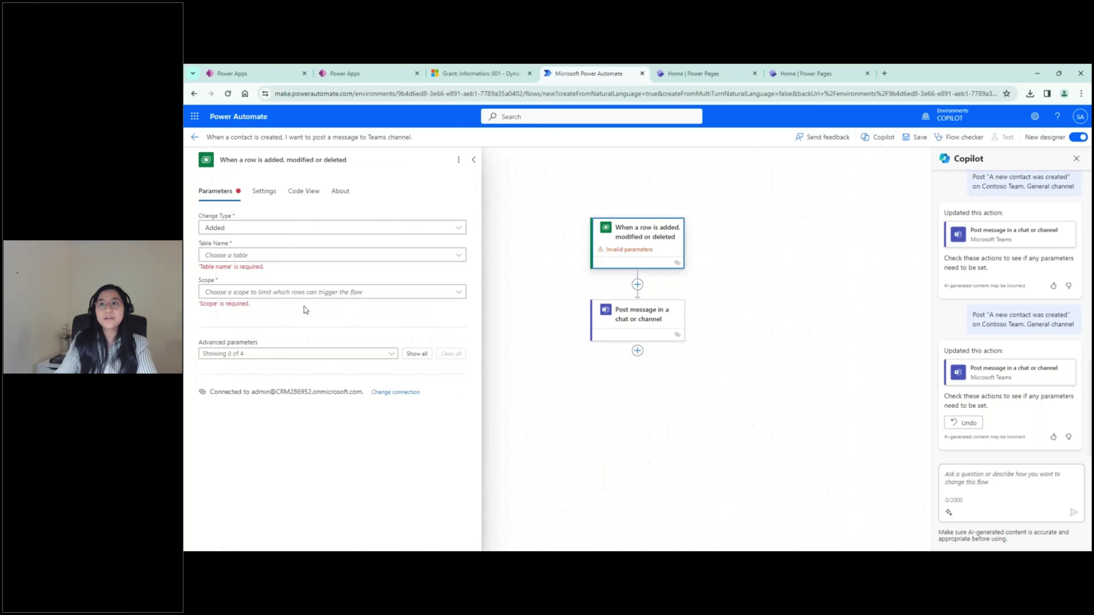
click(336, 255)
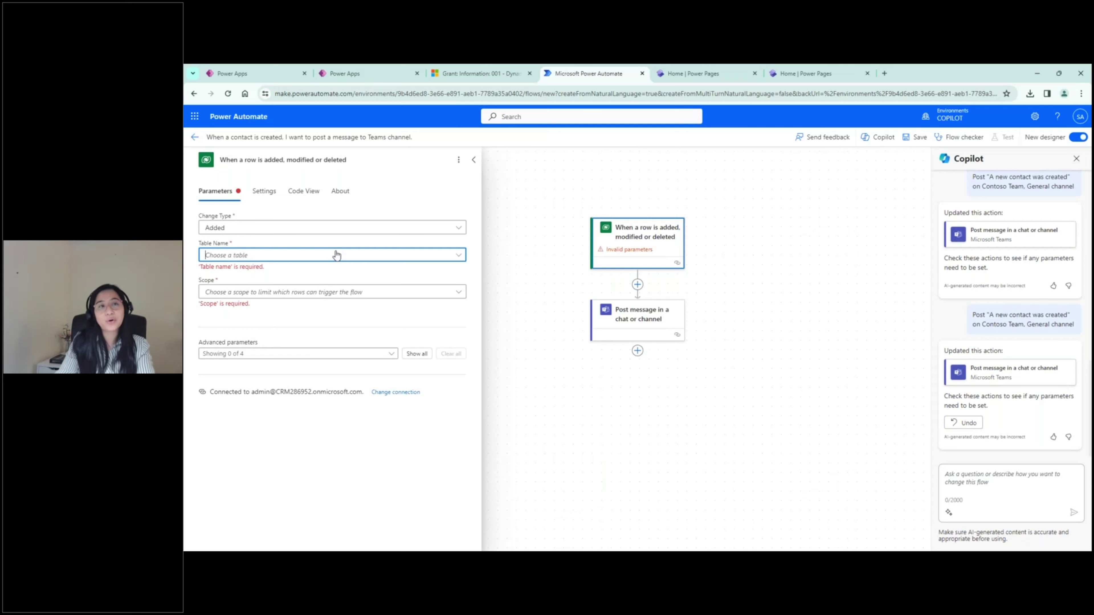
text(conta)
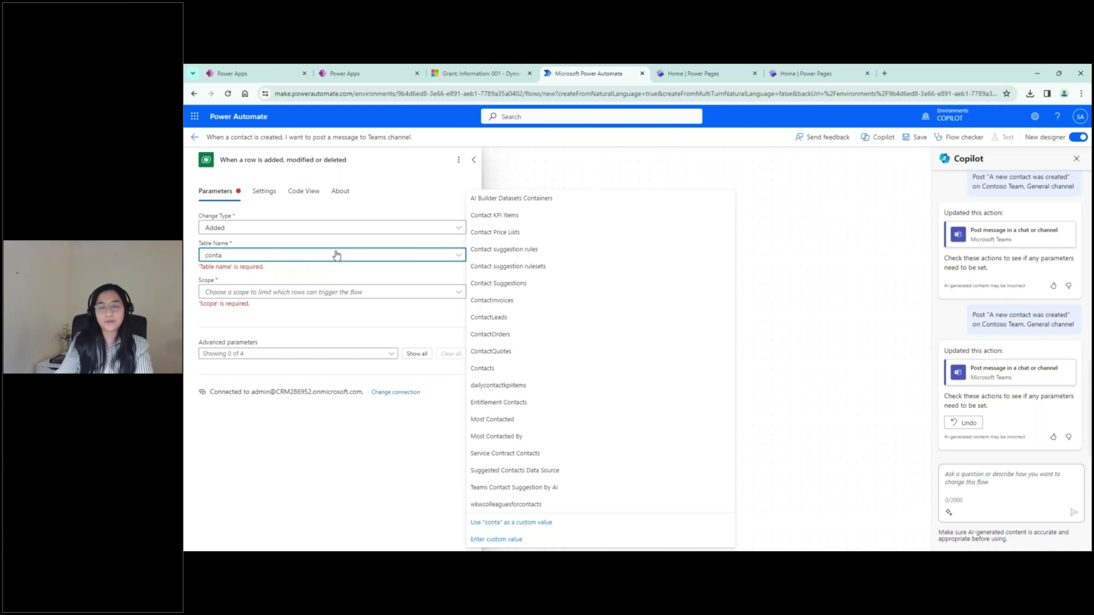
click(459, 256)
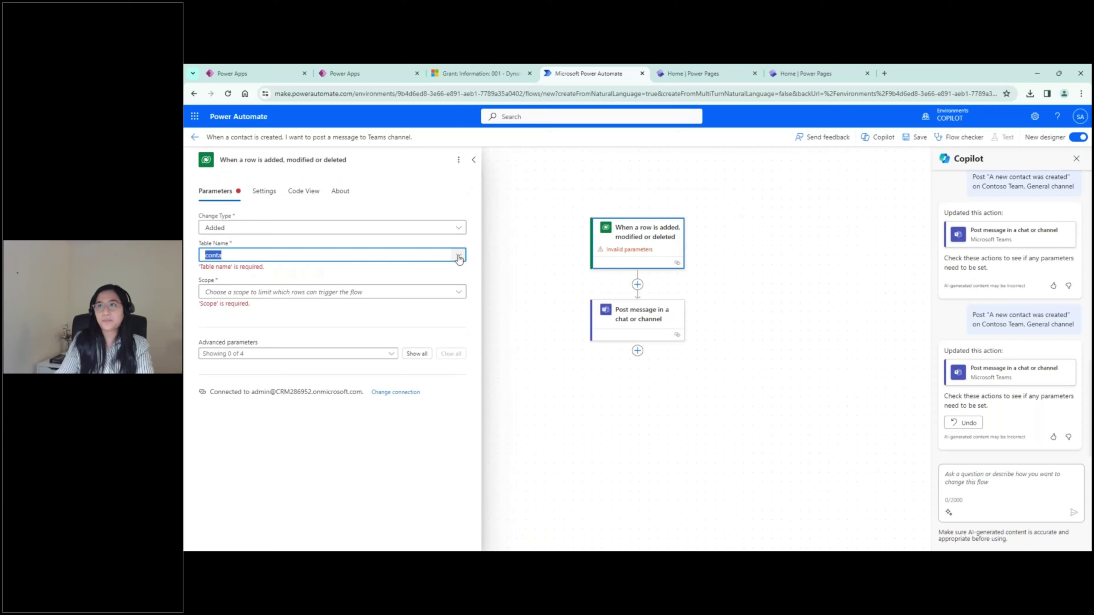
click(458, 256)
click(406, 255)
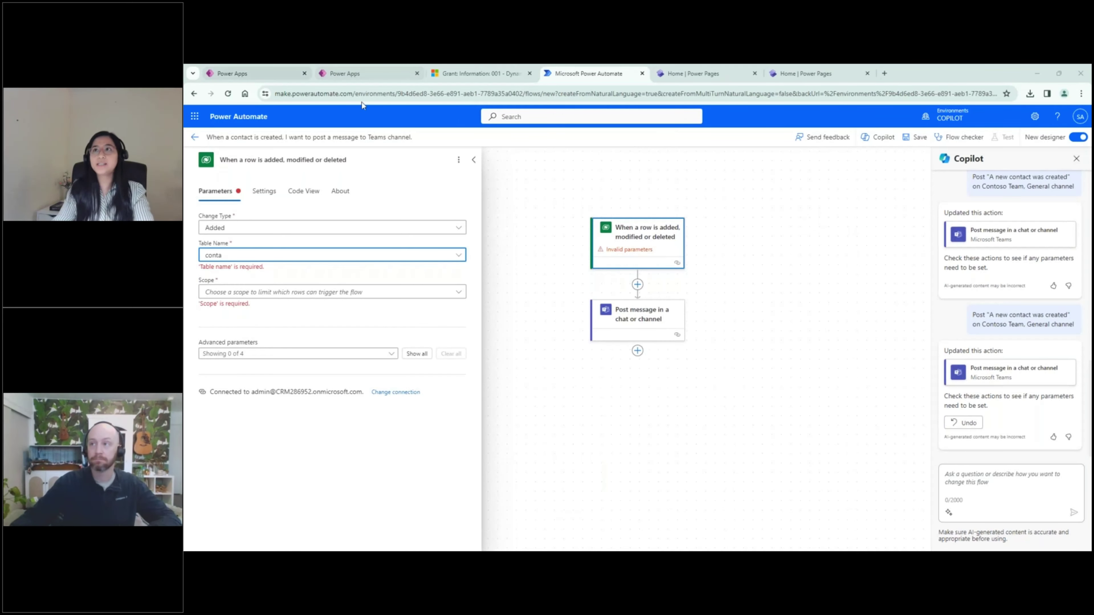
Open Power Apps in a new browser tab, filter the tables by "g", and open the Grant table.
click(884, 73)
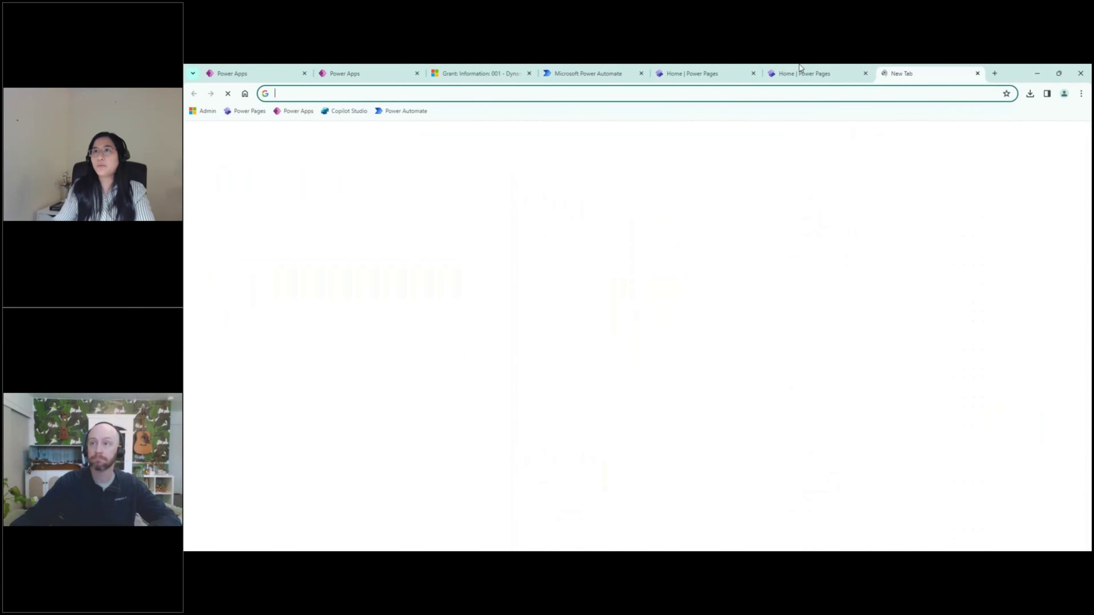
click(295, 114)
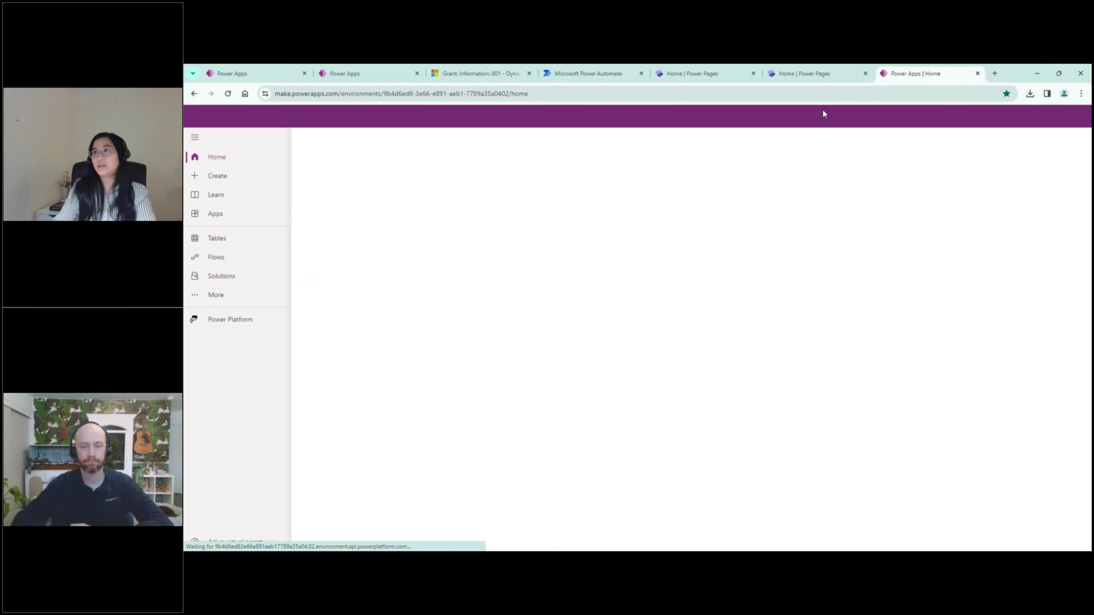
click(213, 239)
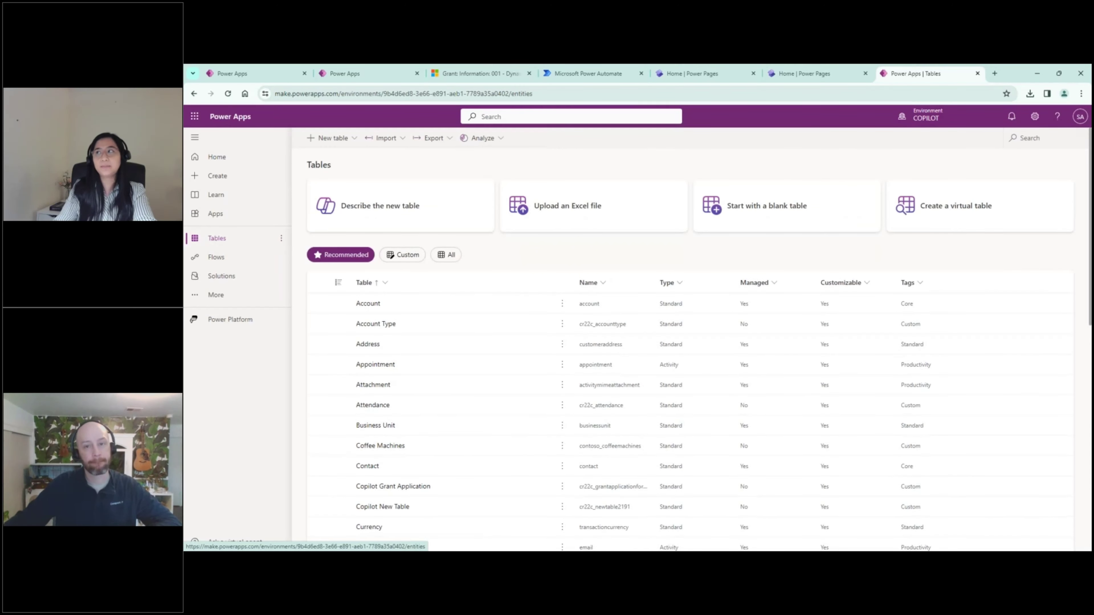
click(1048, 139)
text(g)
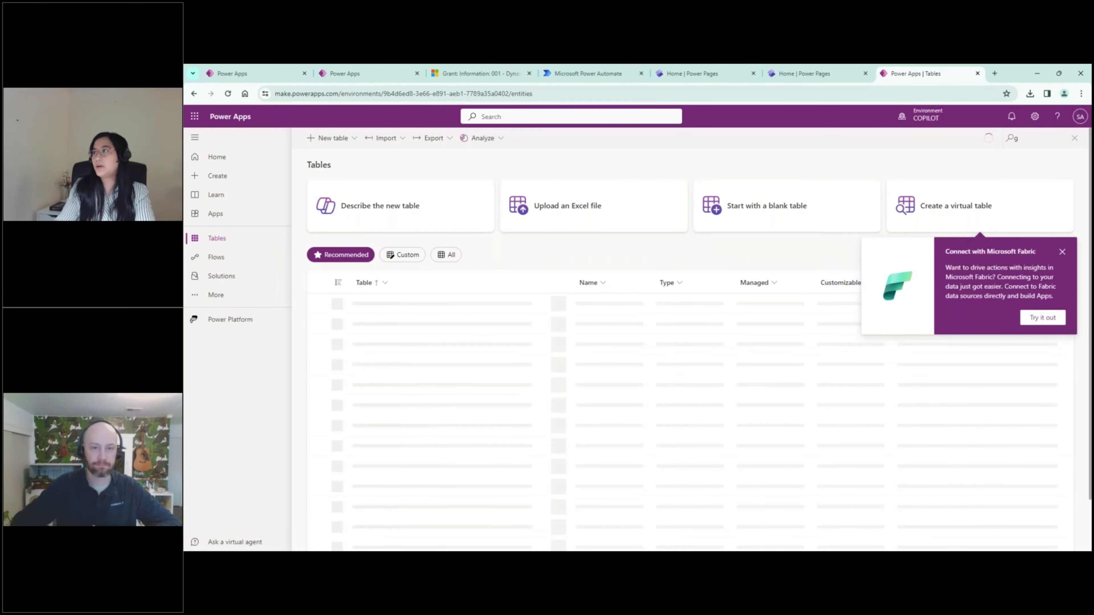
click(1062, 252)
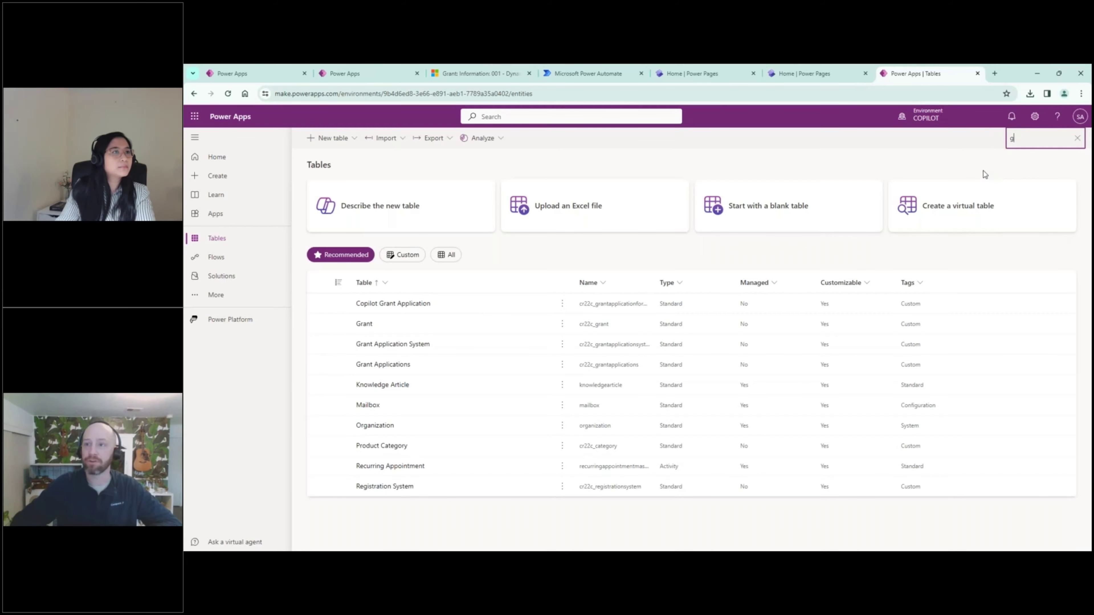
click(365, 326)
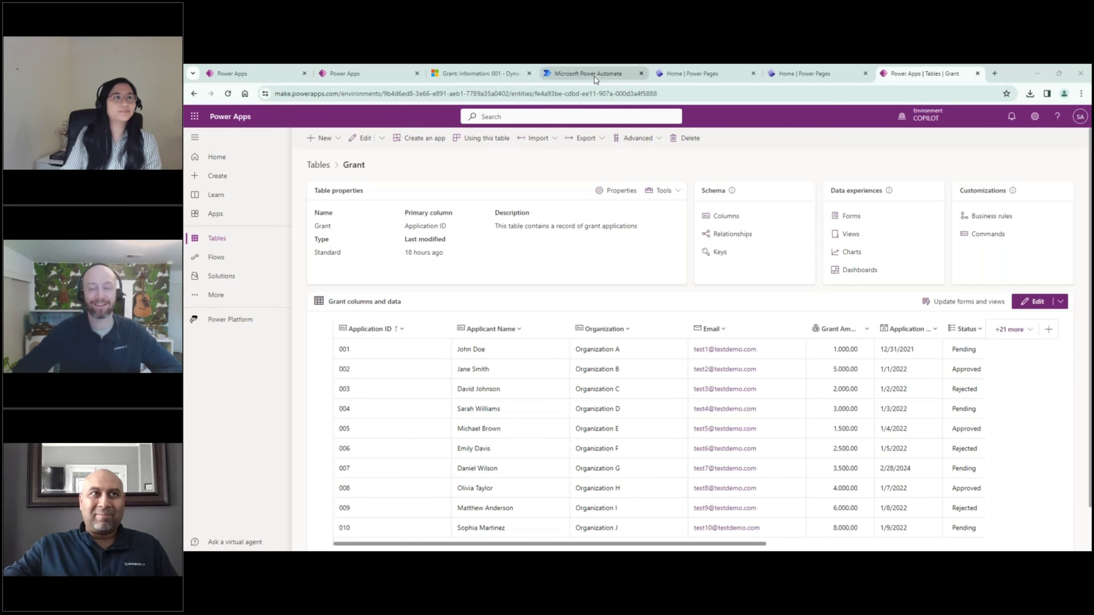
Recheck the flow trigger's table choices for "conta", and switch to Power Apps to view MainScreen1 of the Grant Application System app.
click(668, 76)
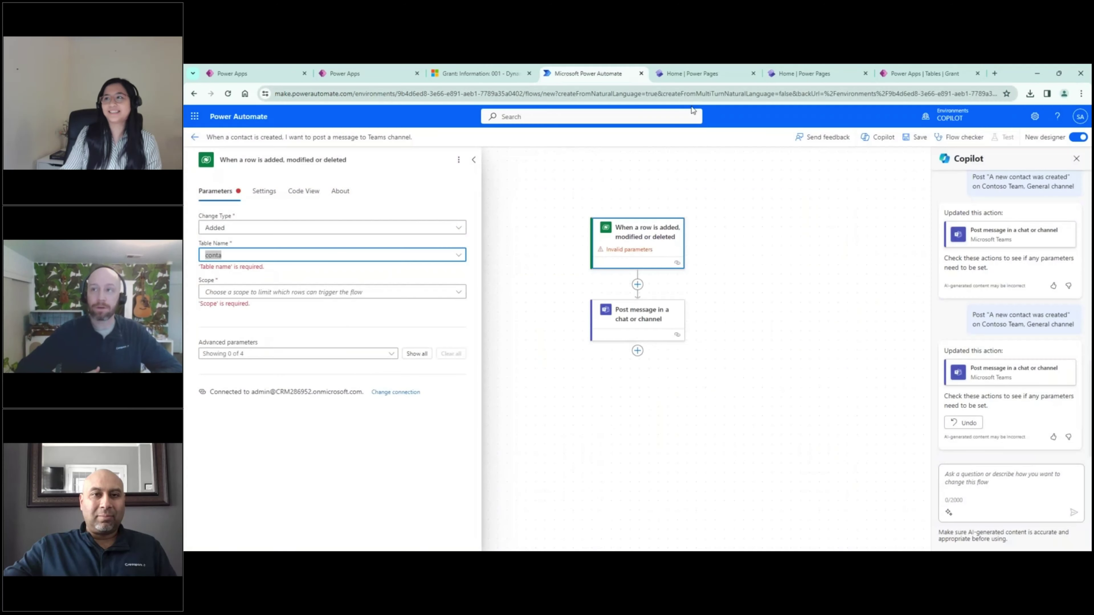
click(615, 74)
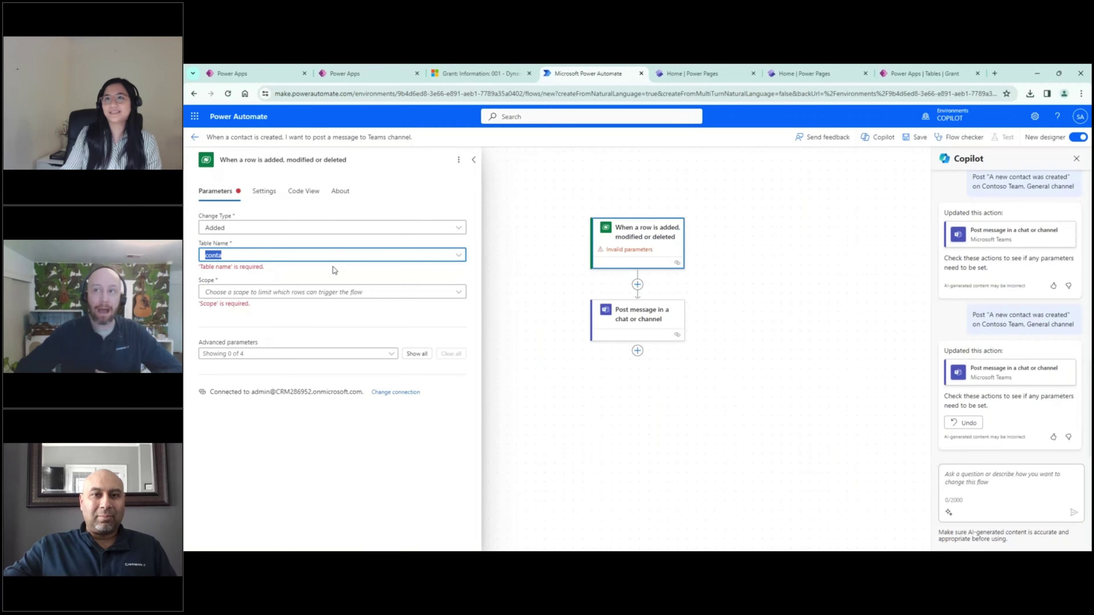
click(455, 258)
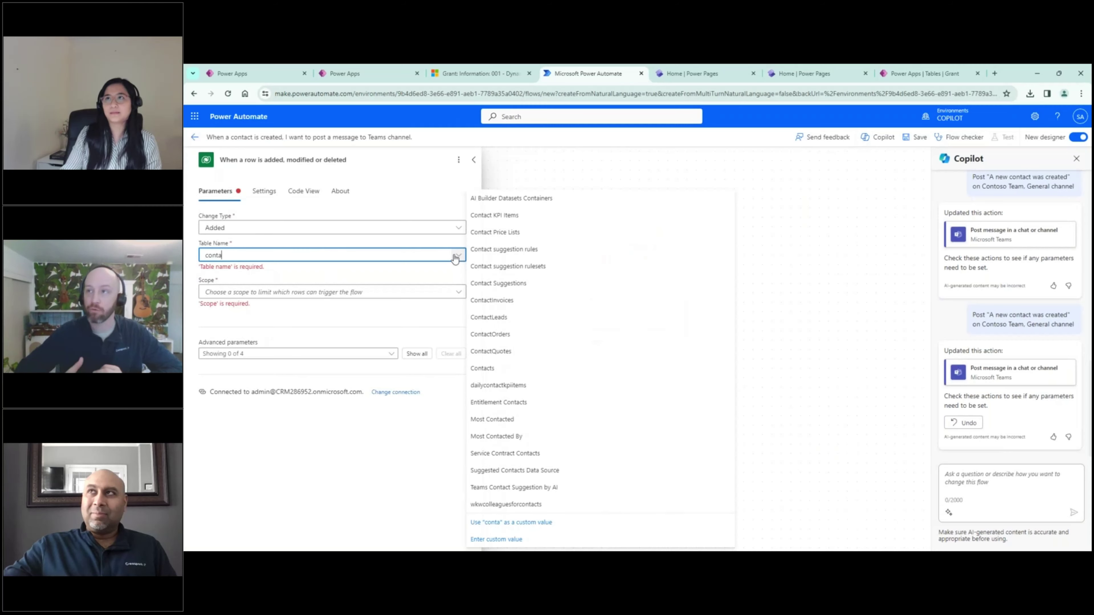
click(340, 74)
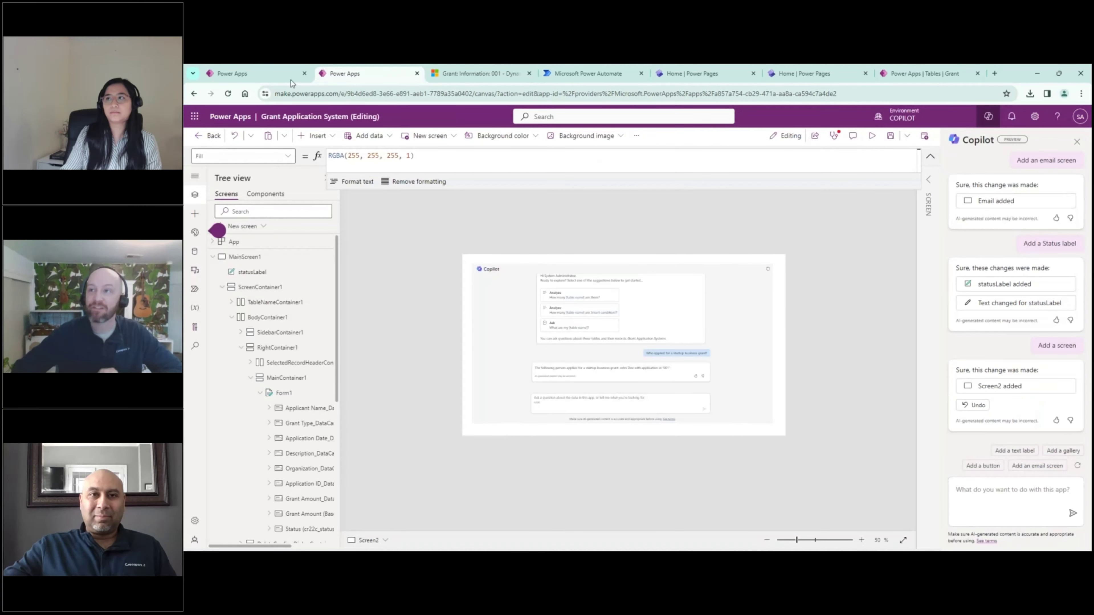
click(257, 261)
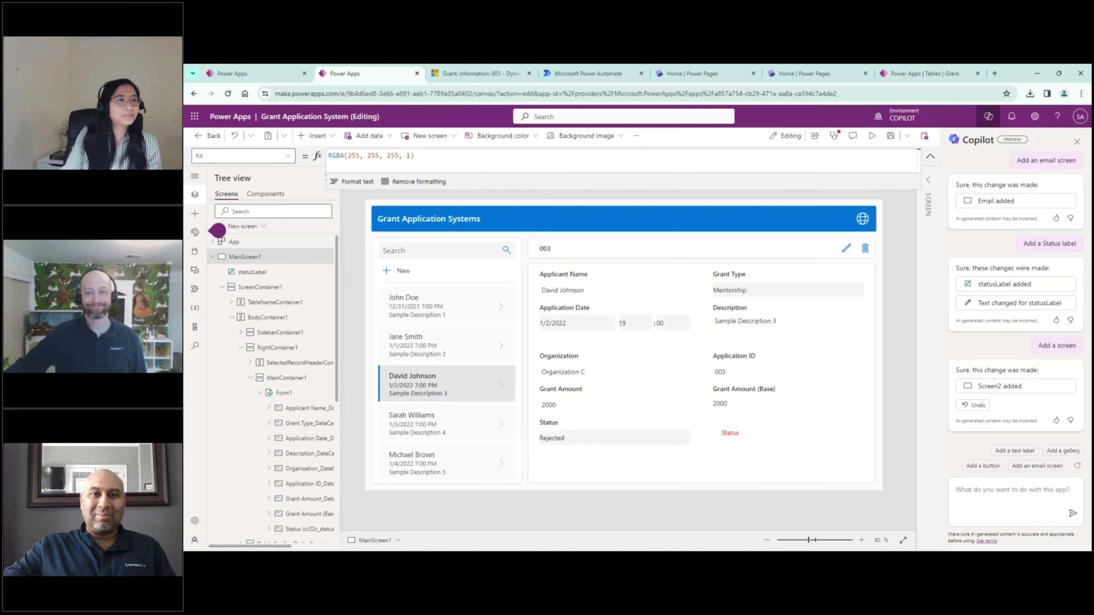
Switch to Power Pages and ask Copilot to "Build a Grant Applications site".
click(699, 73)
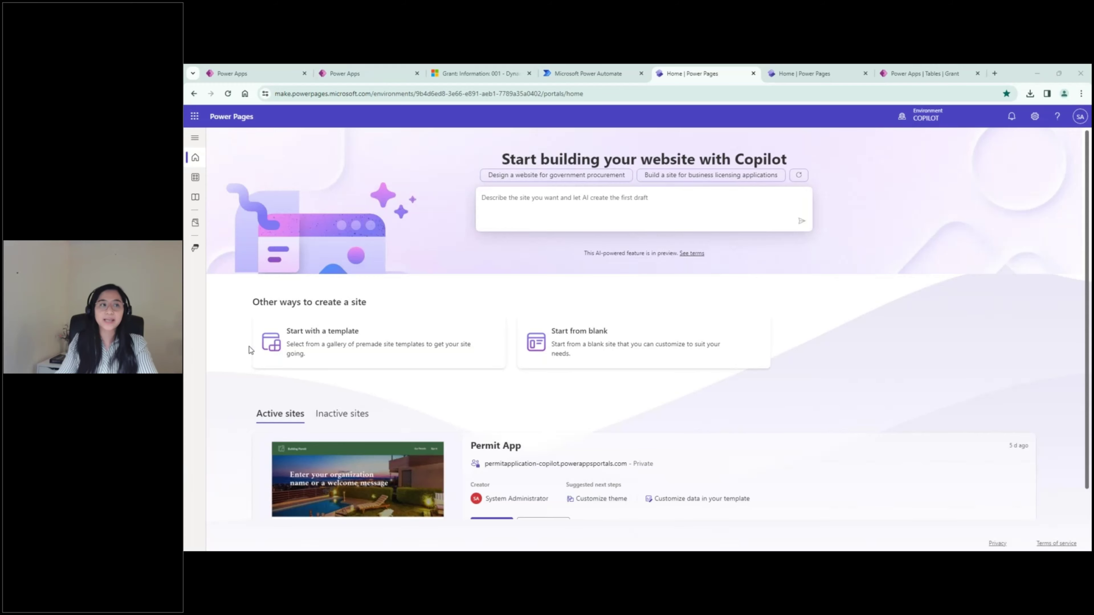
click(621, 201)
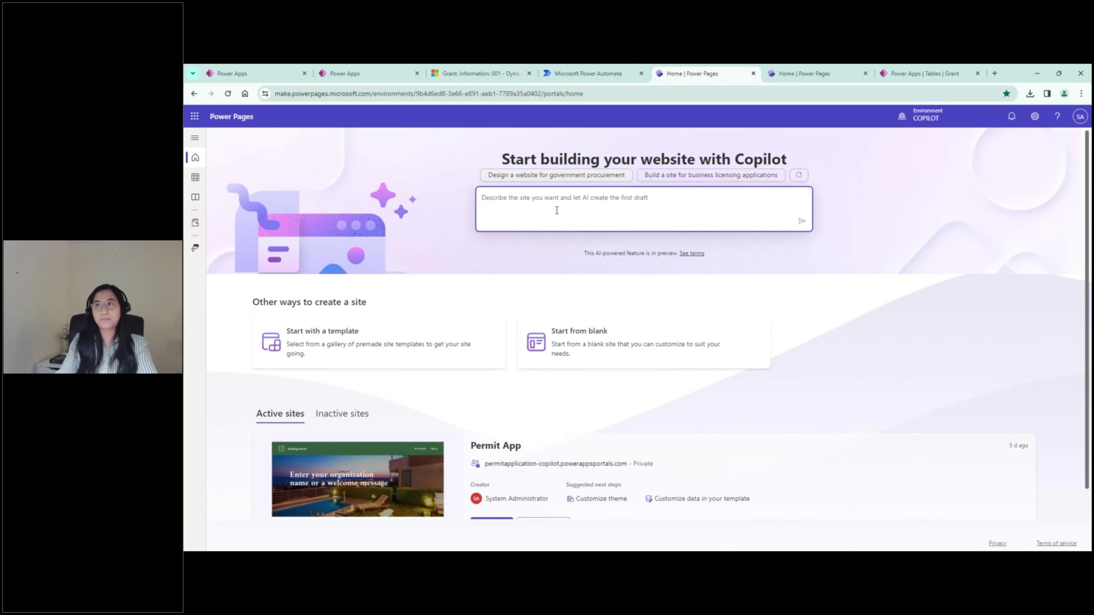
text(Build a Grant Applications site)
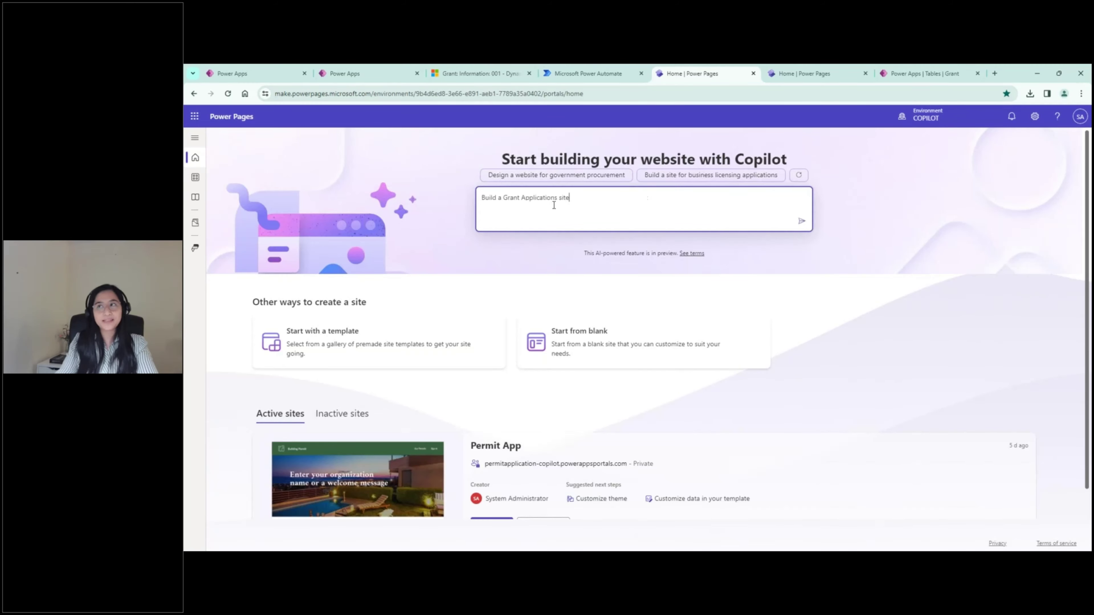
click(801, 222)
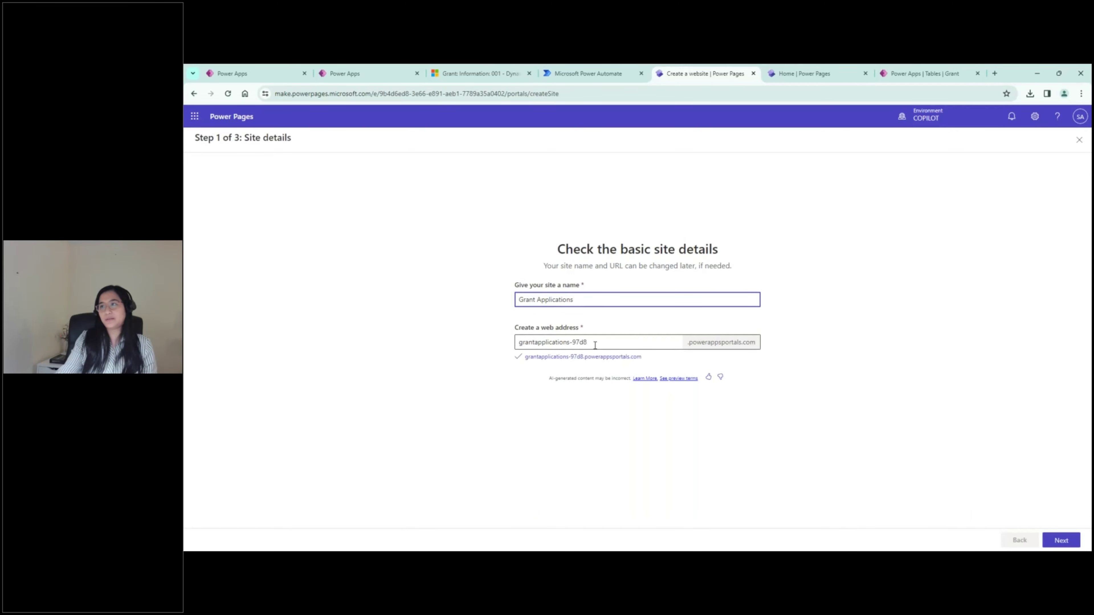
Accept the suggested Grant Applications site name and web address, and review and accept the proposed home page layout.
click(1060, 540)
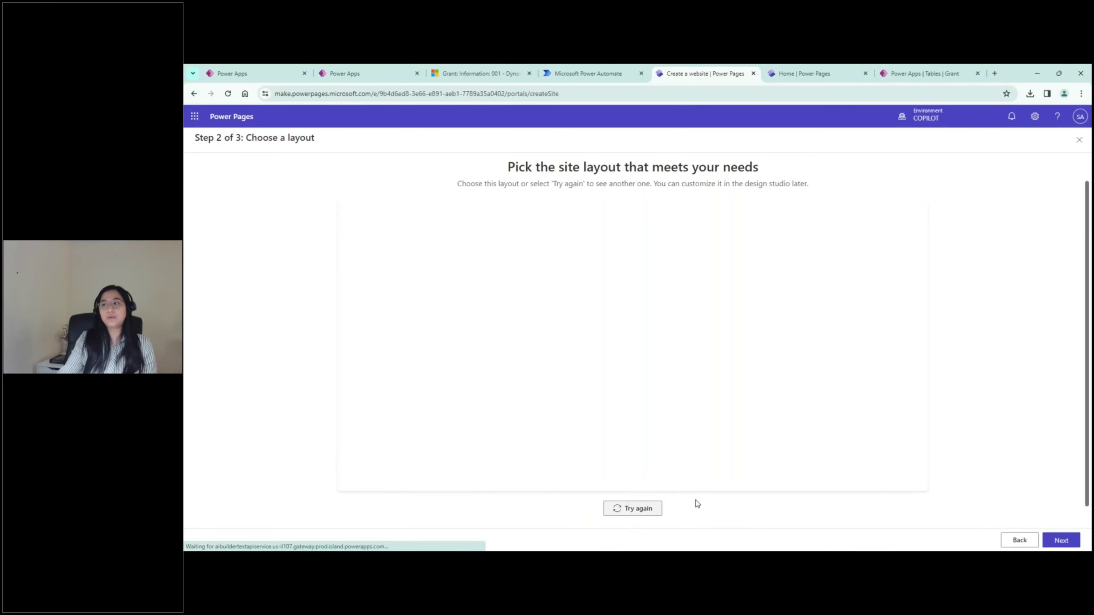
scroll(699, 417, down, 1)
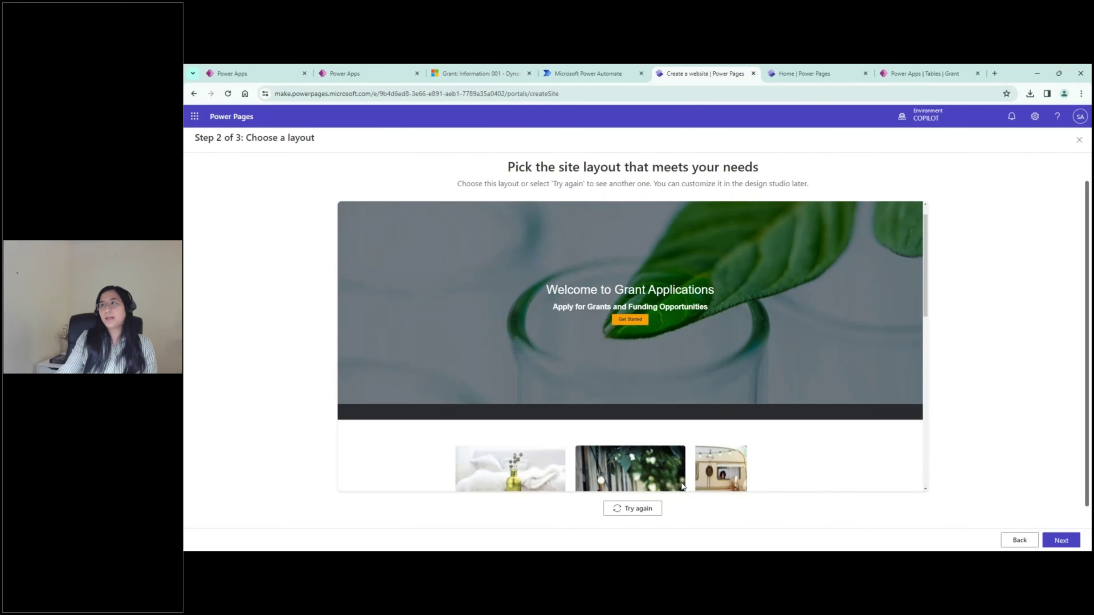
scroll(921, 474, up, 1)
scroll(962, 495, down, 1)
click(1062, 540)
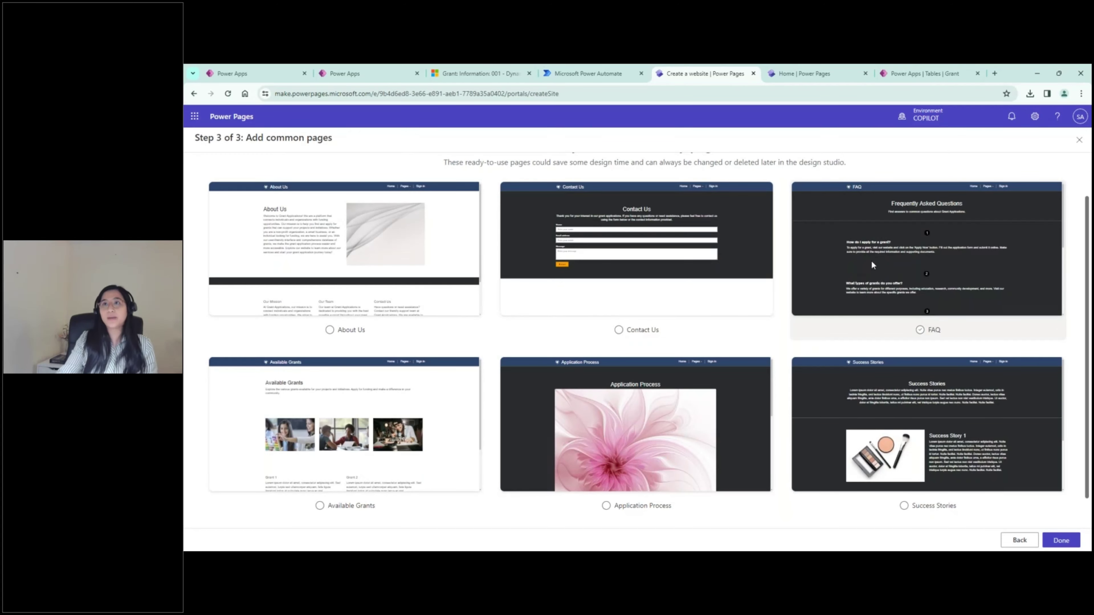
Add the About Us, Contact Us and FAQ pages and finish creating the site.
click(330, 332)
click(618, 332)
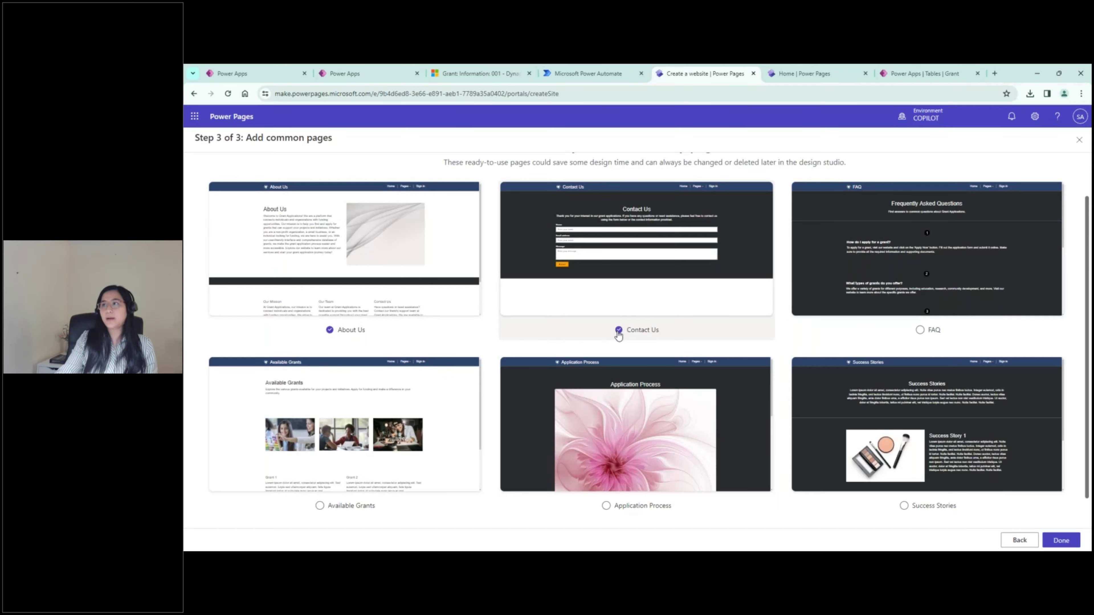
click(919, 333)
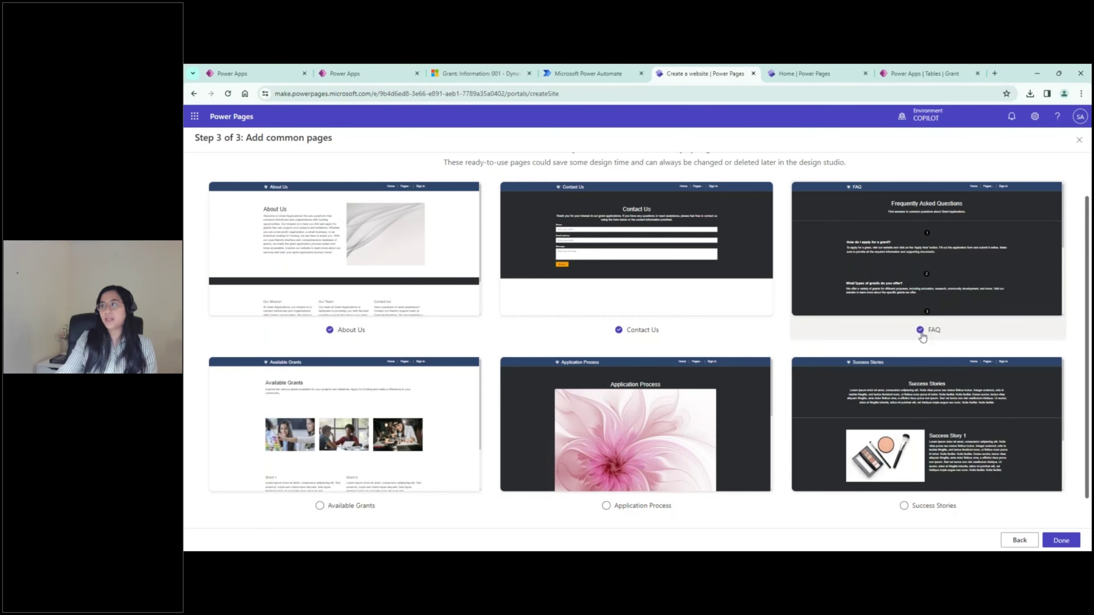
click(1060, 541)
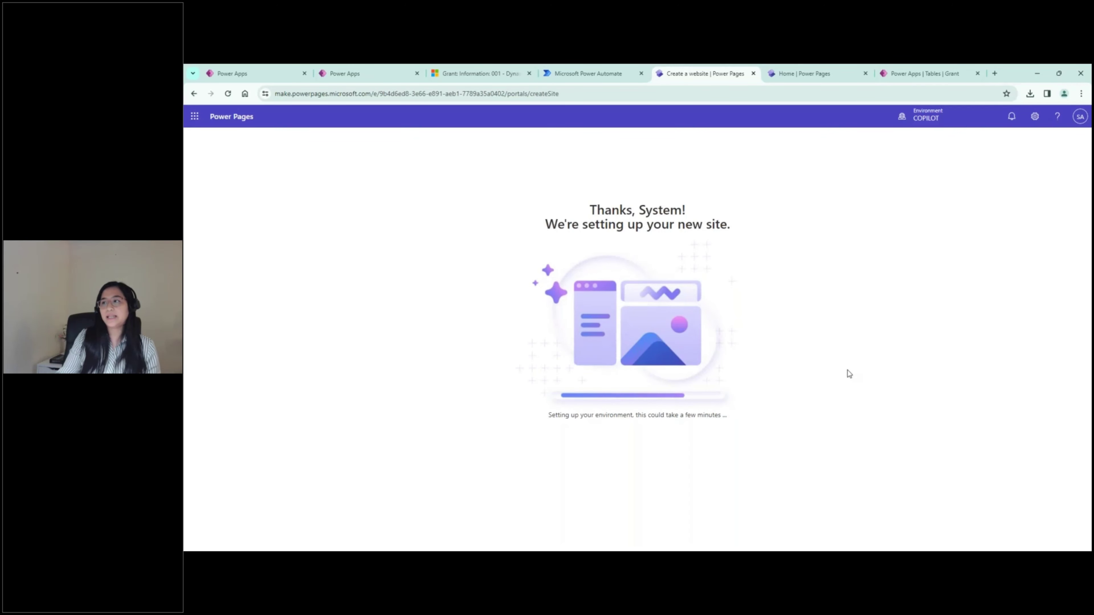
Open the existing Permit App site for editing while the Grant Applications site is being set up.
click(791, 79)
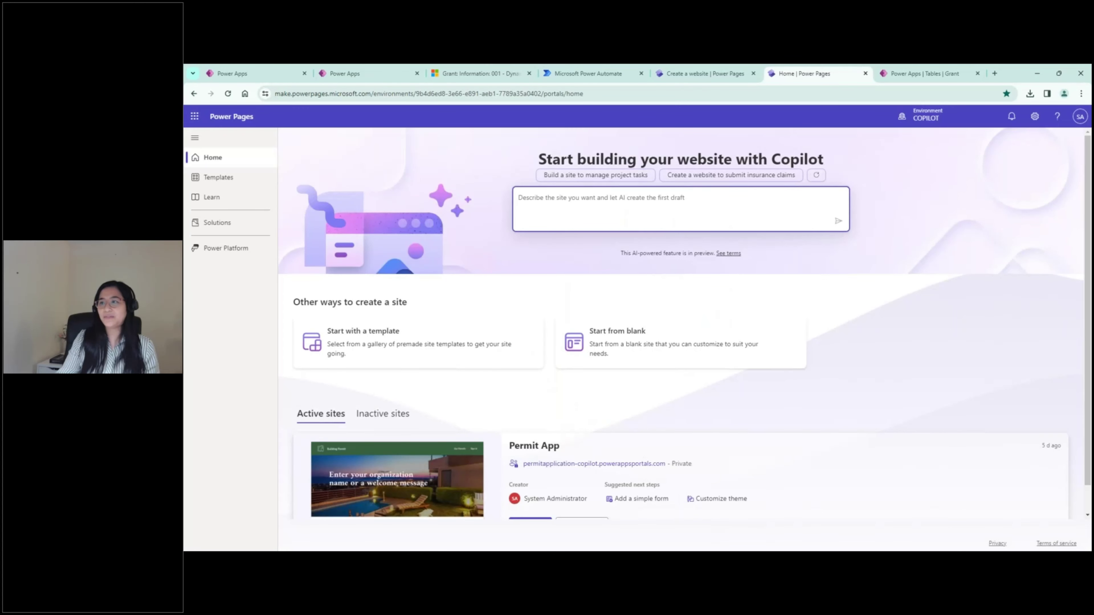
scroll(615, 428, down, 1)
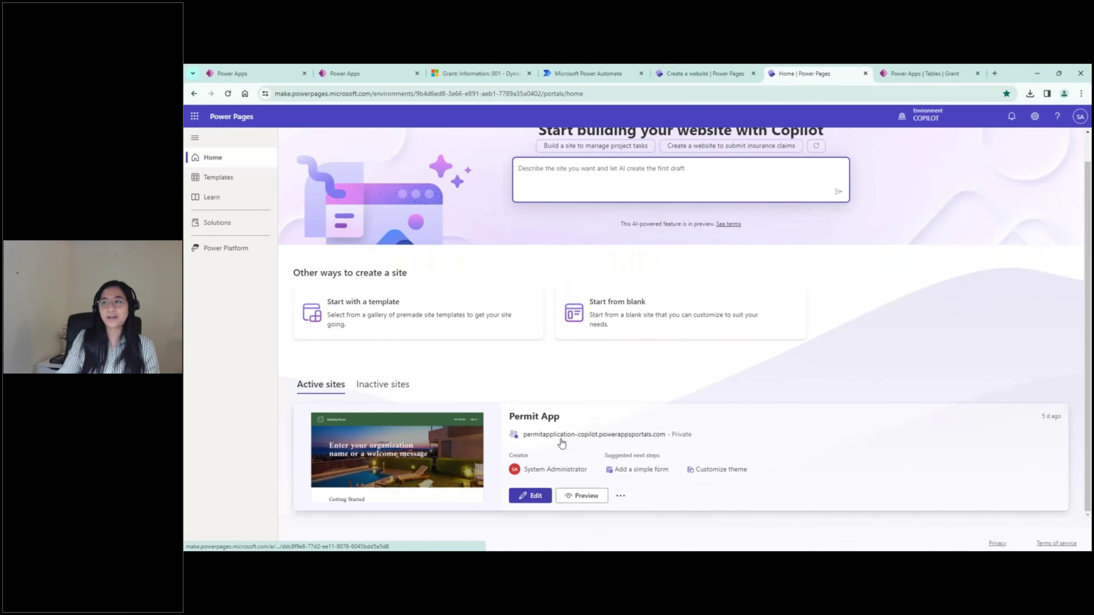
click(530, 496)
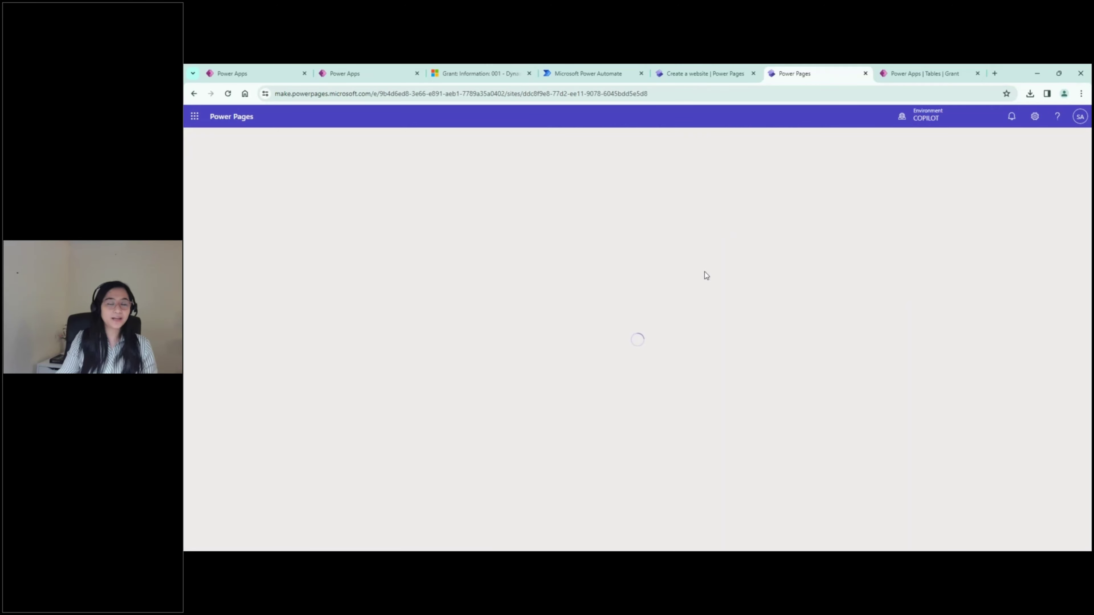
click(708, 77)
click(786, 77)
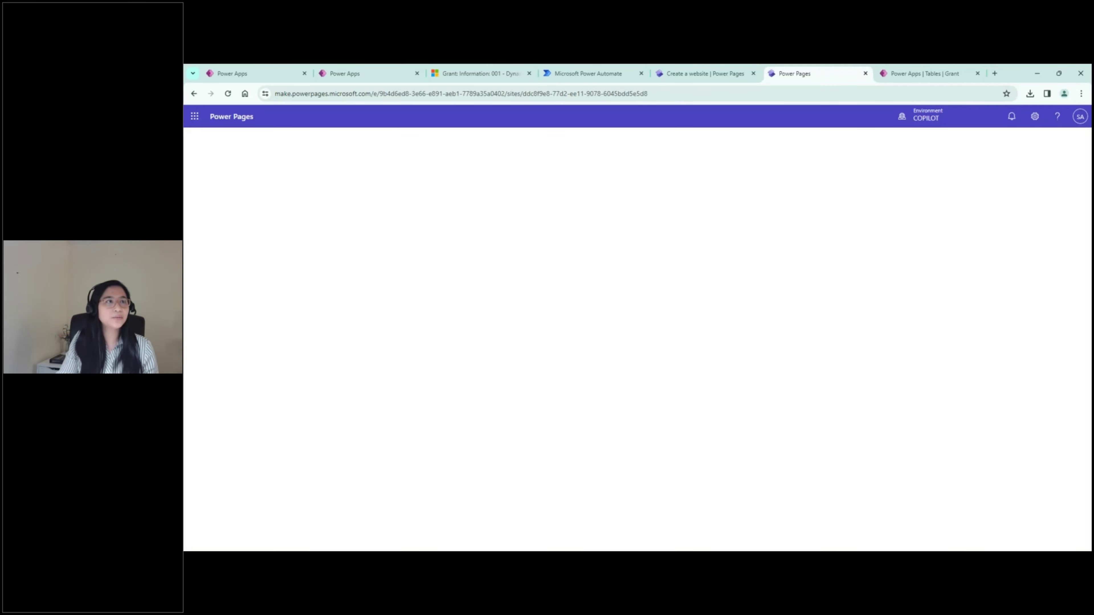
On the Grant Applications site, ask Copilot to "Generate a color theme using blue colors", request another suggestion and apply the new theme.
click(685, 73)
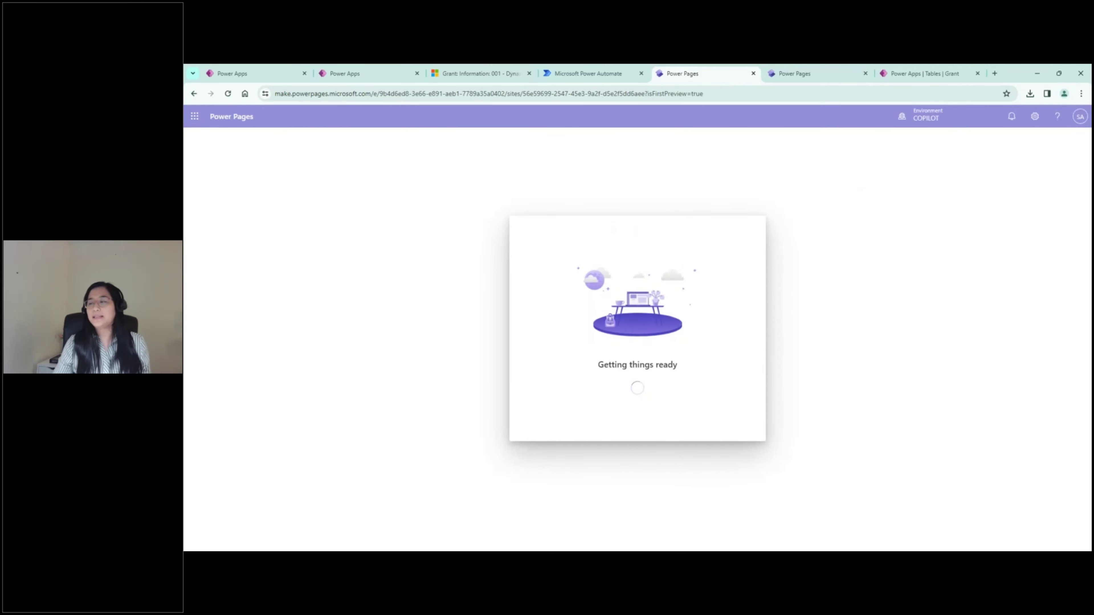
click(802, 76)
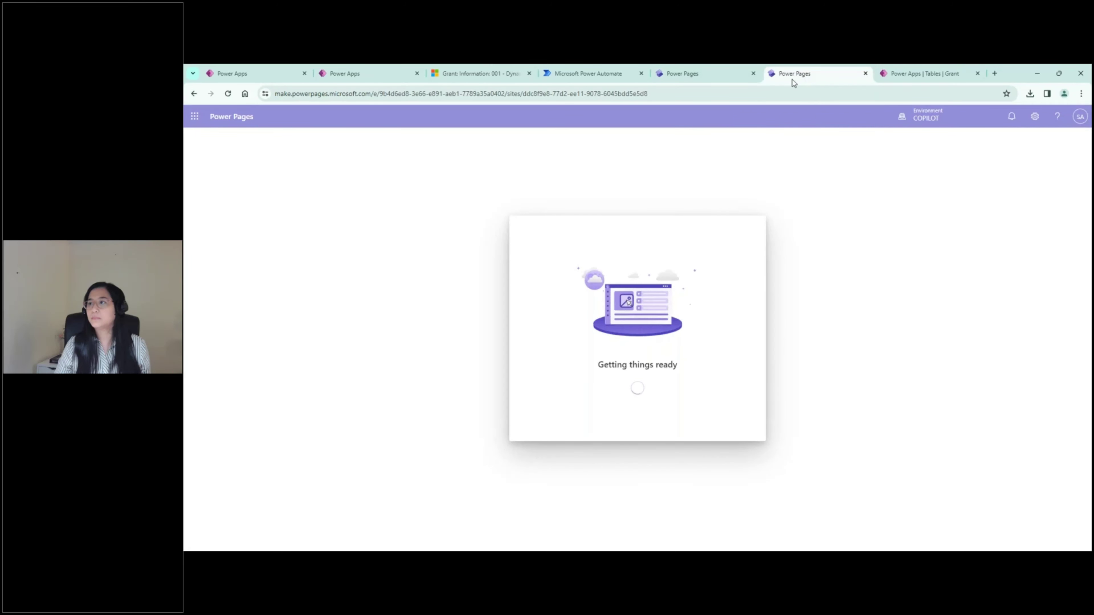
click(708, 76)
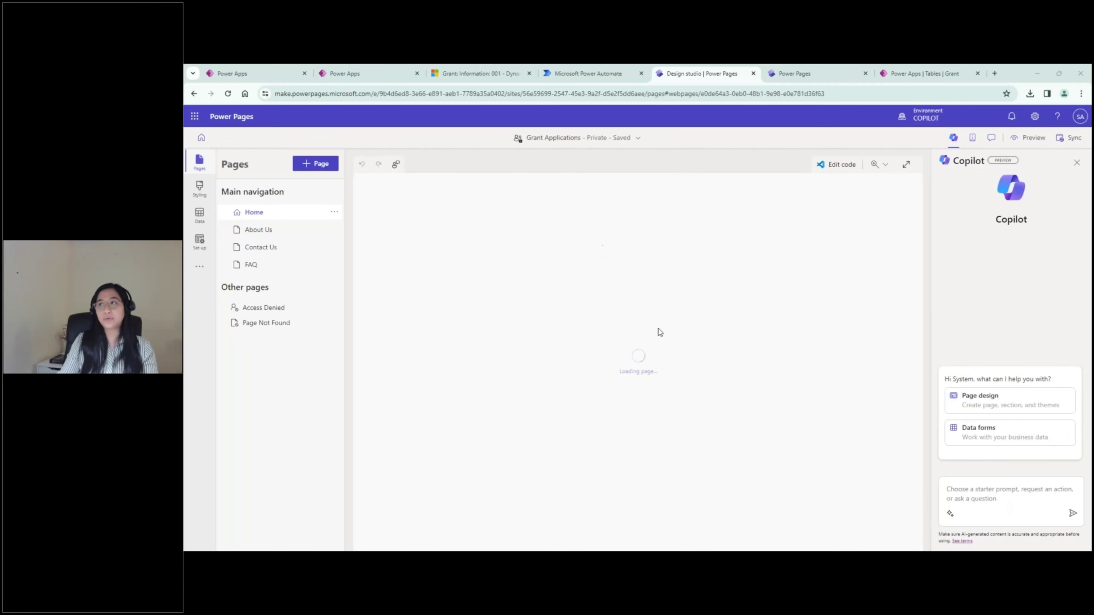
click(964, 494)
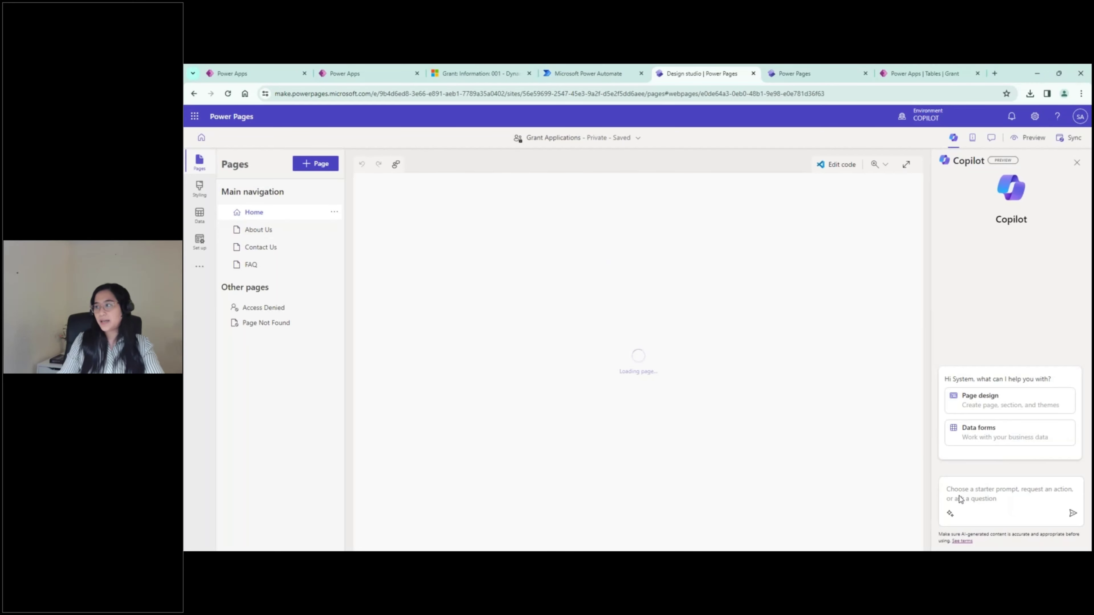
click(962, 496)
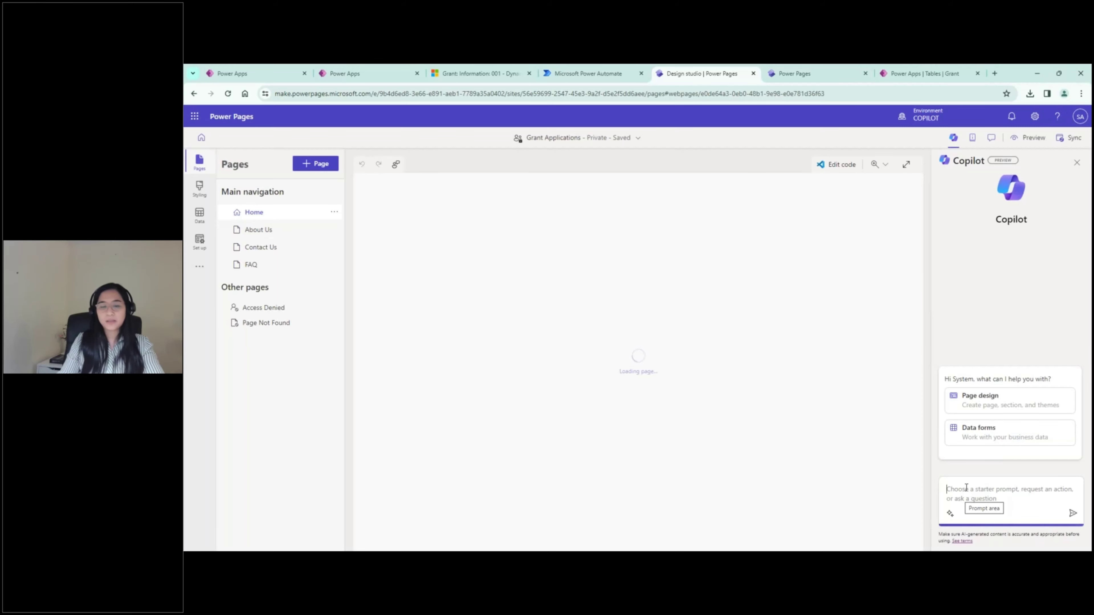
text(Generate a color theme using blue colors)
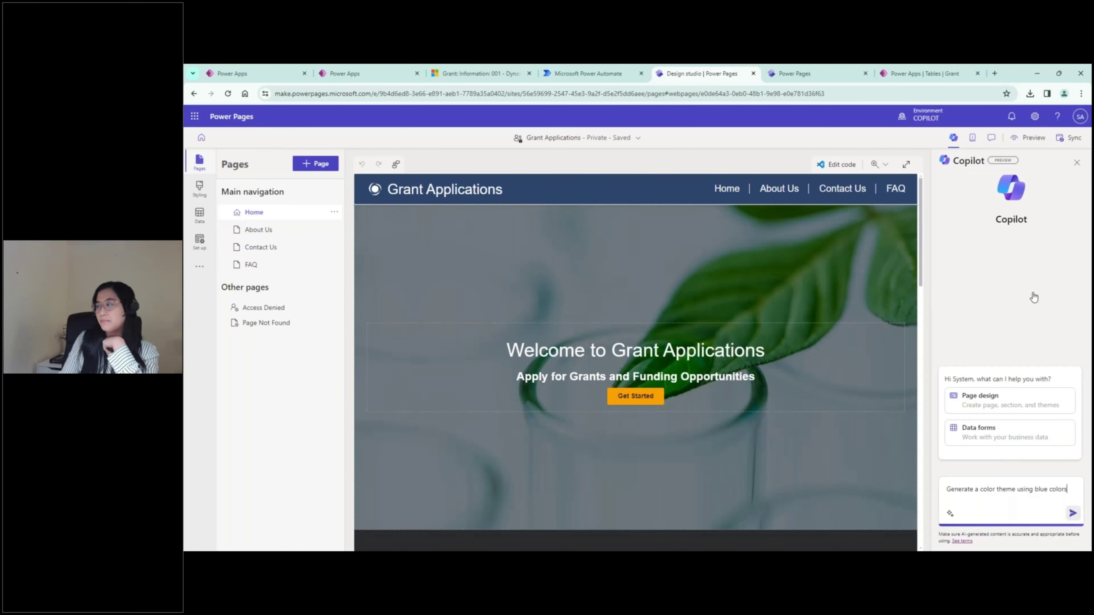
click(1072, 514)
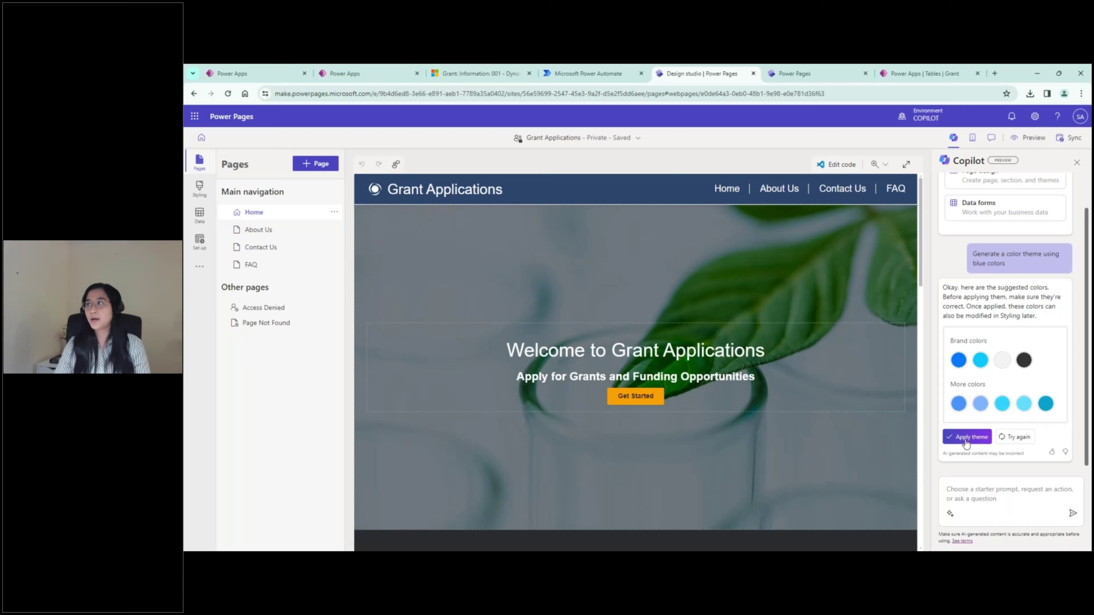
click(1015, 437)
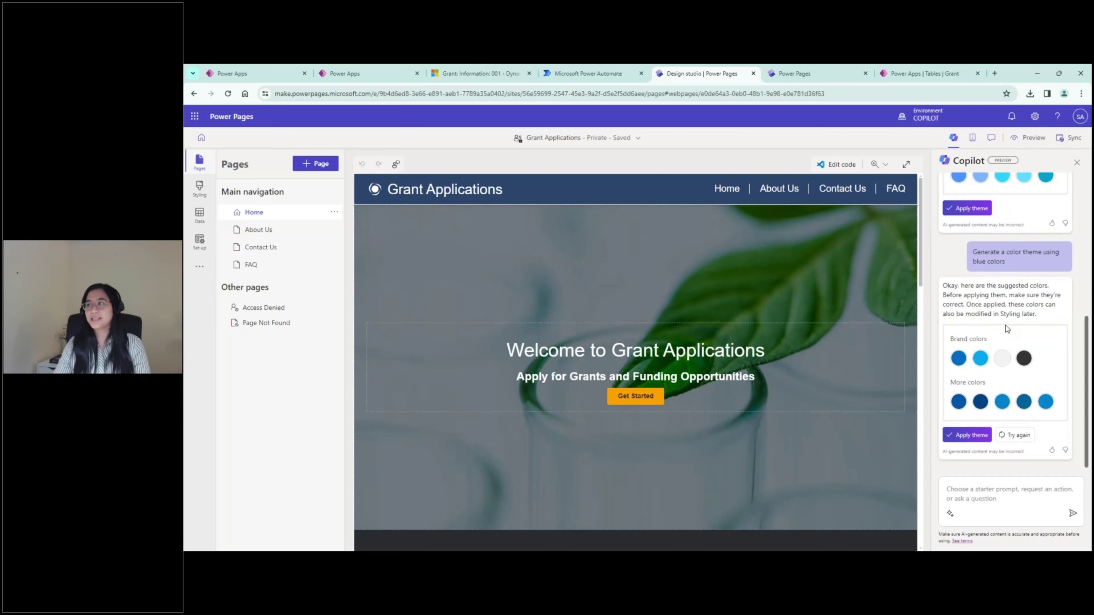
click(975, 437)
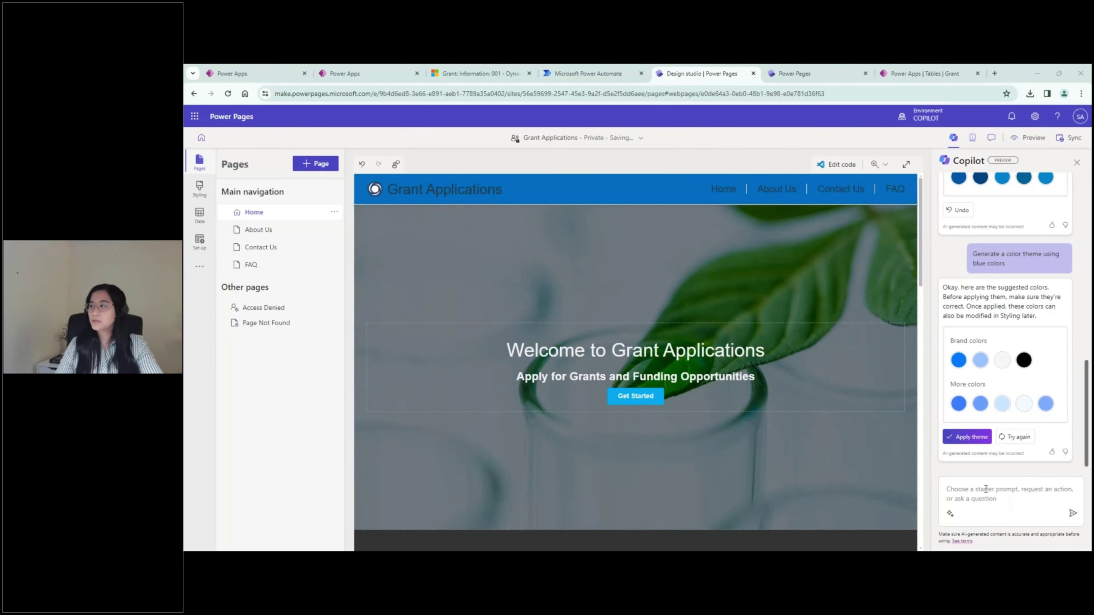
Ask Copilot to "Add a Registration page" and keep the generated page.
click(992, 496)
text(Add a Registration page)
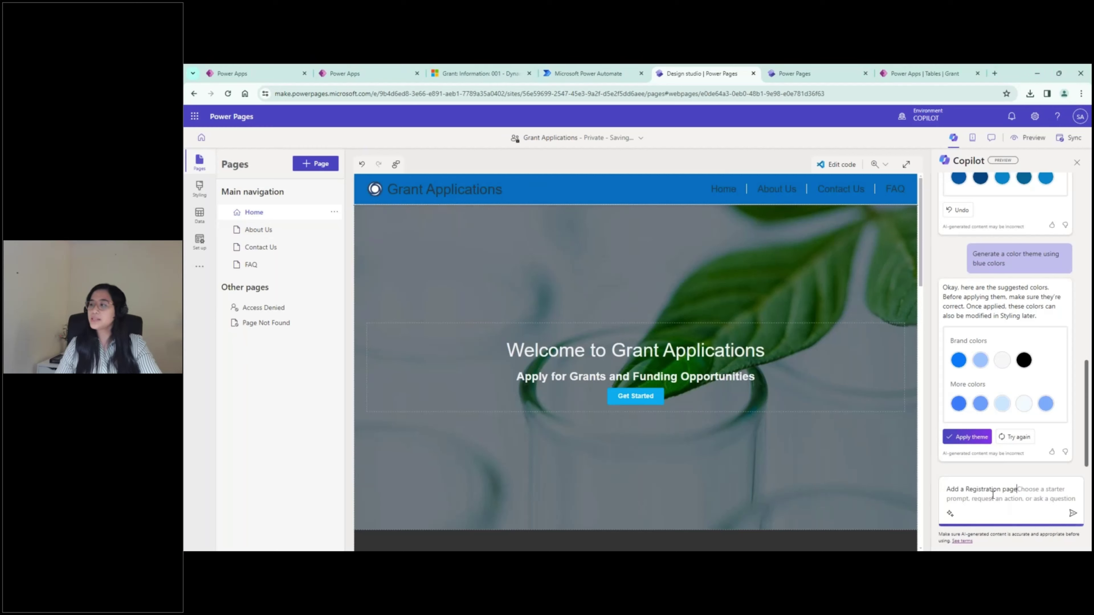
click(1072, 514)
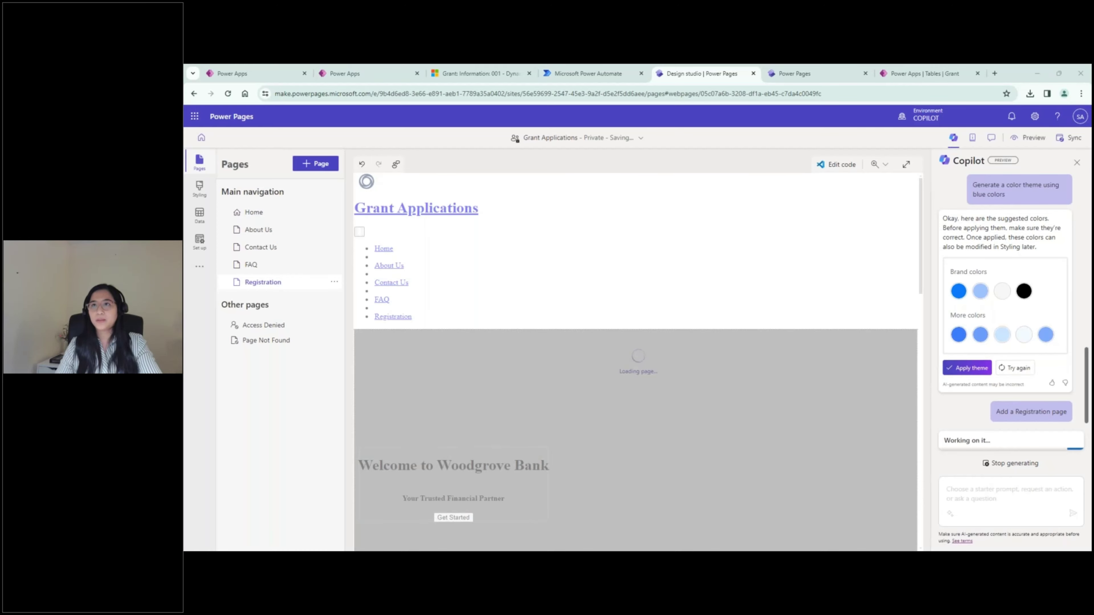
click(416, 298)
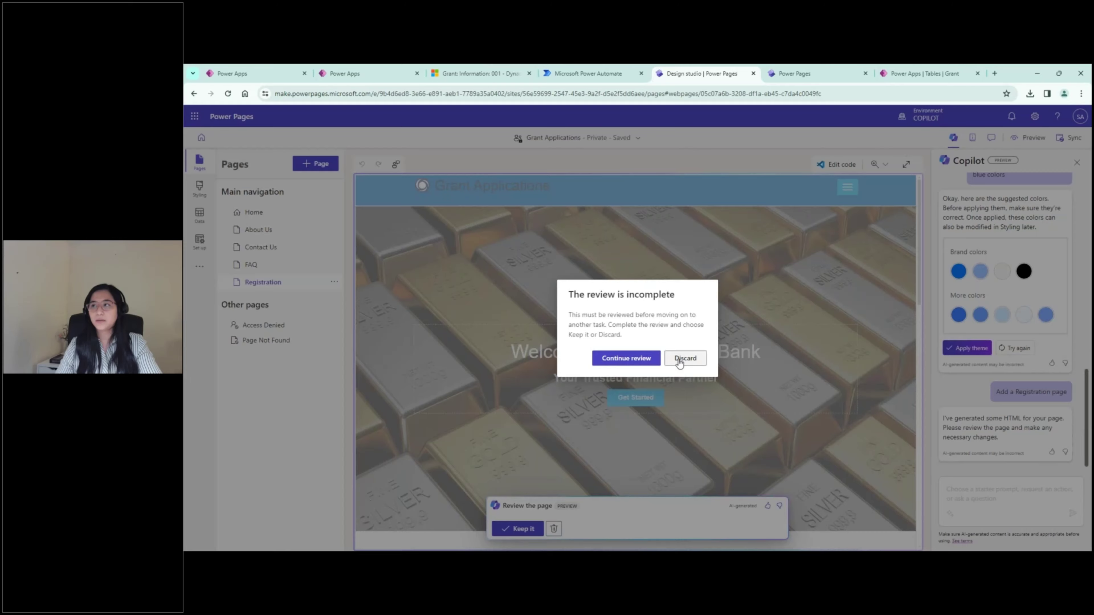
click(644, 367)
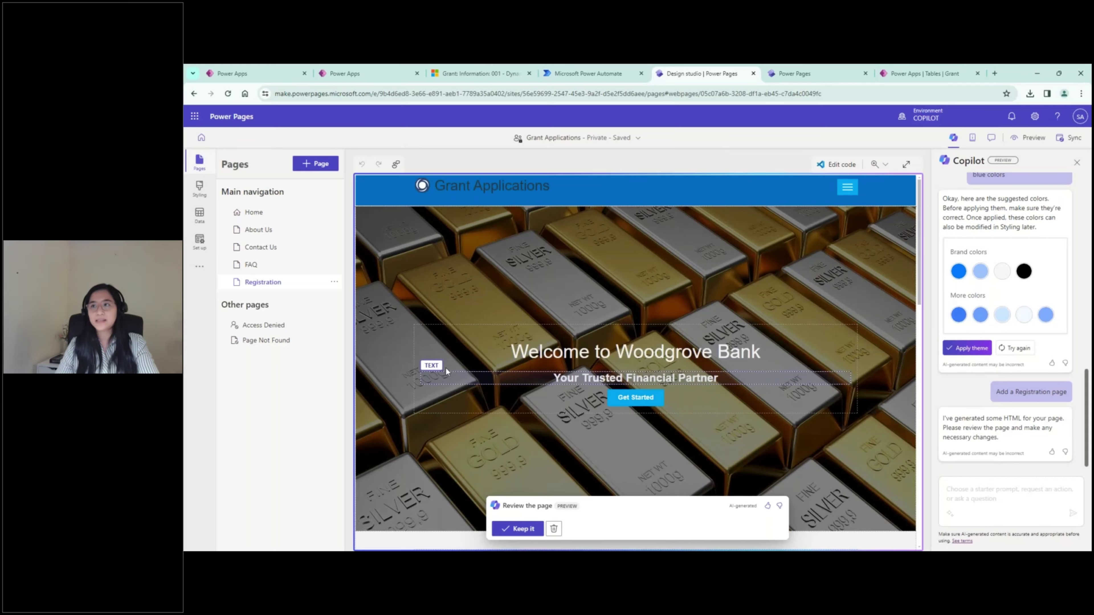
click(450, 378)
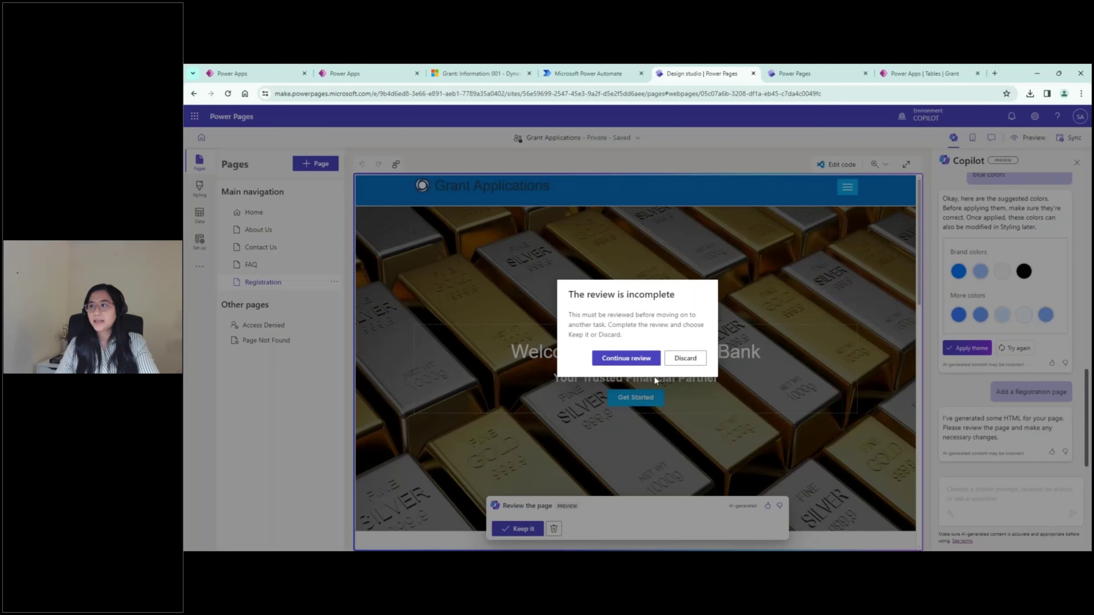
click(642, 359)
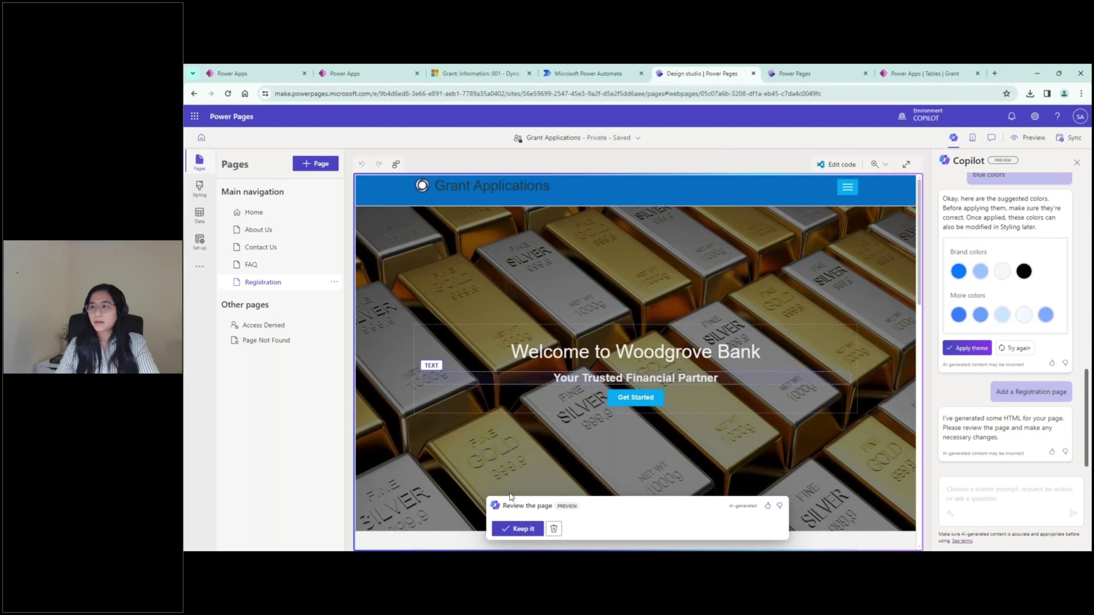
click(523, 532)
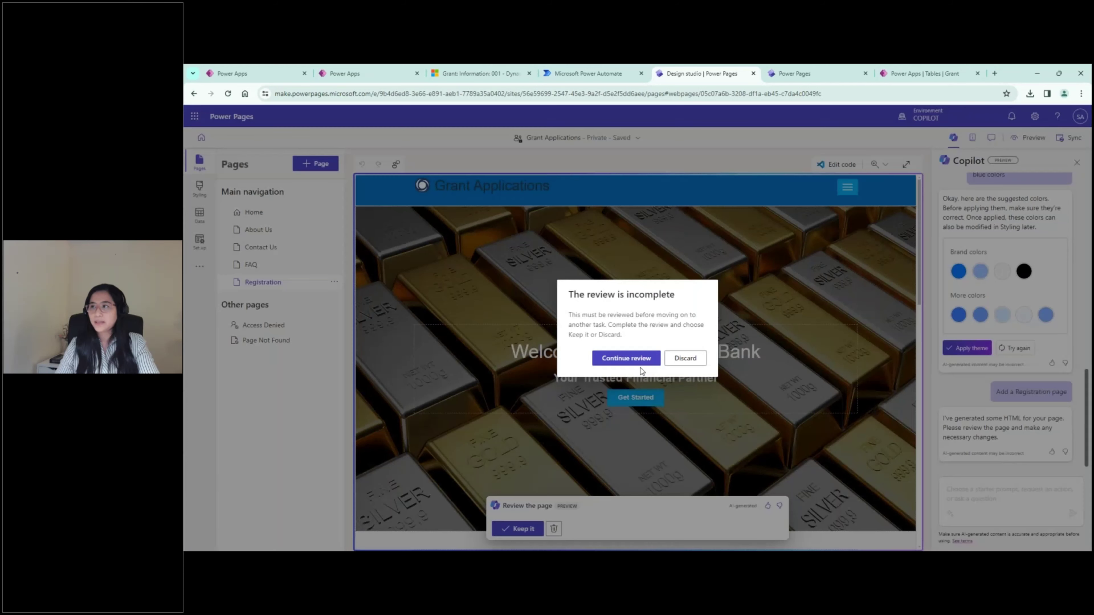
click(646, 359)
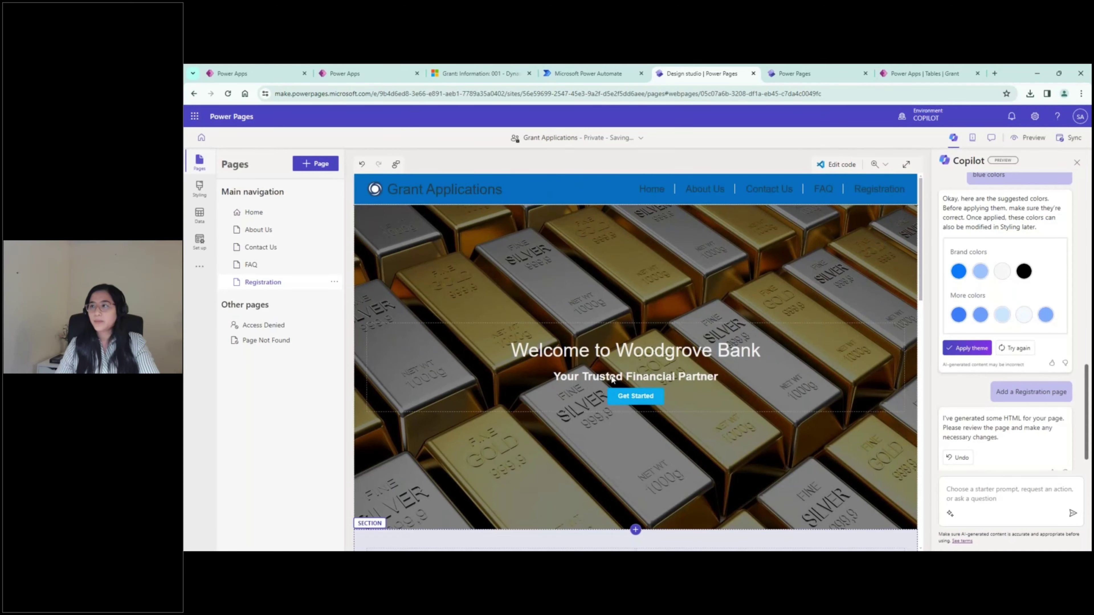
Rewrite the "Your Trusted Financial Partner" subheading with Copilot in a Casual tone and replace the text with the suggestion.
click(602, 380)
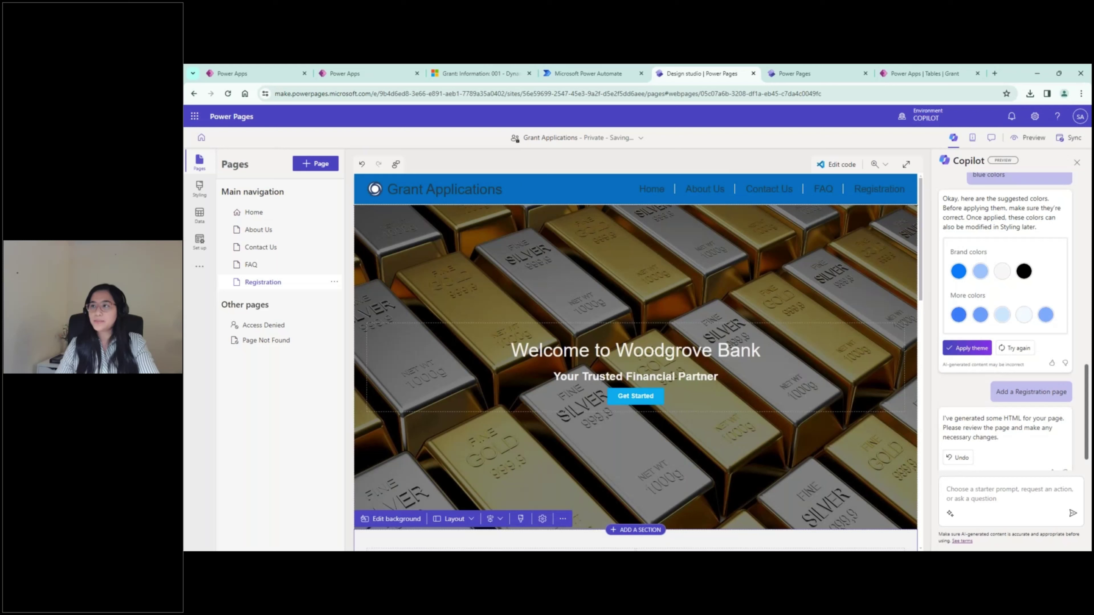
click(600, 376)
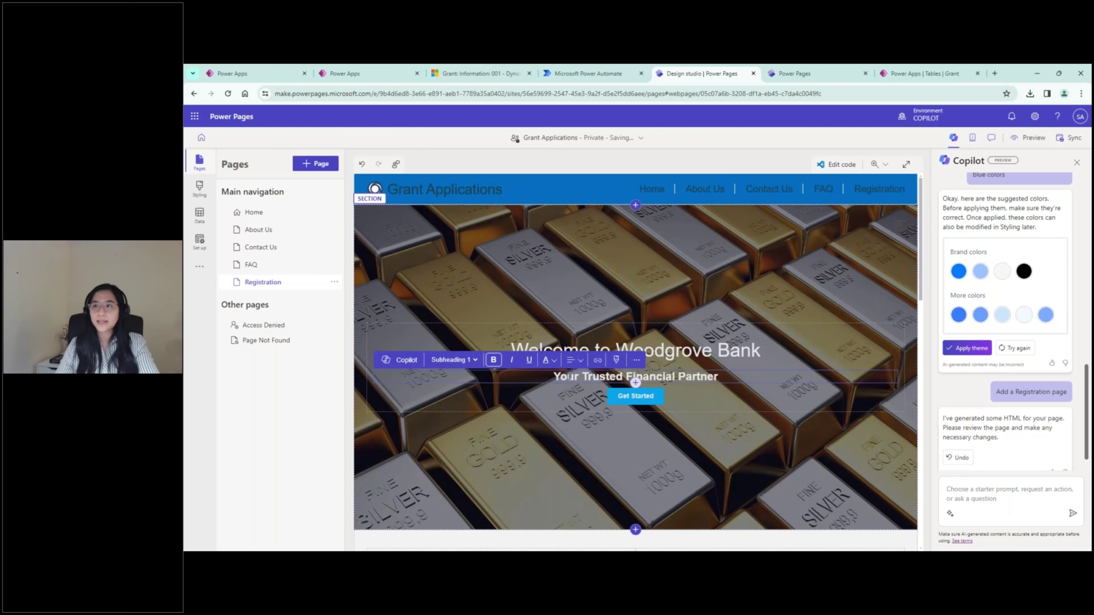
click(413, 365)
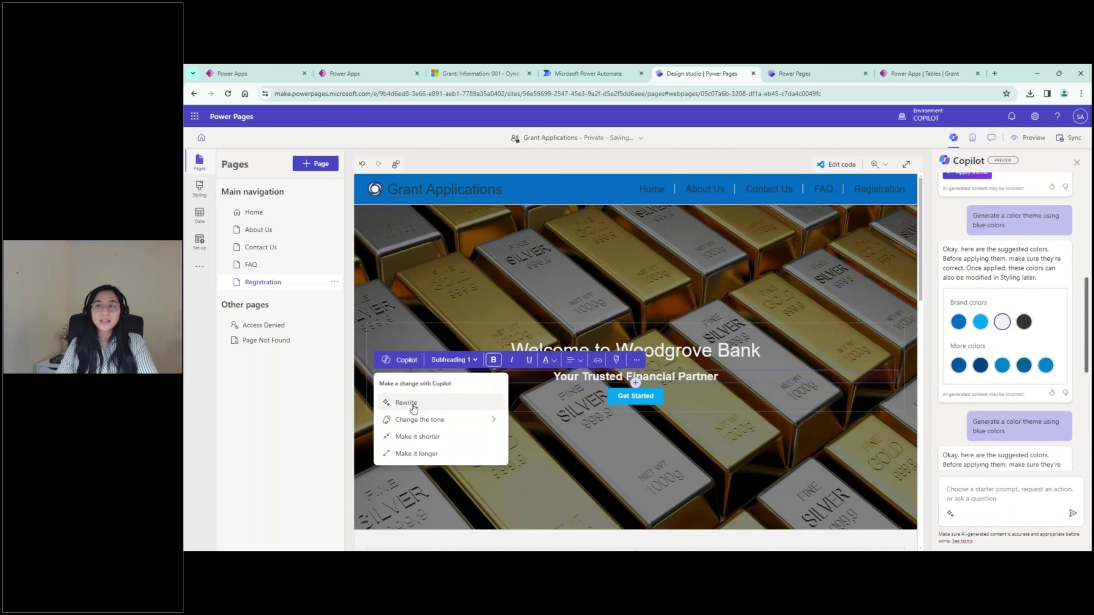
click(406, 403)
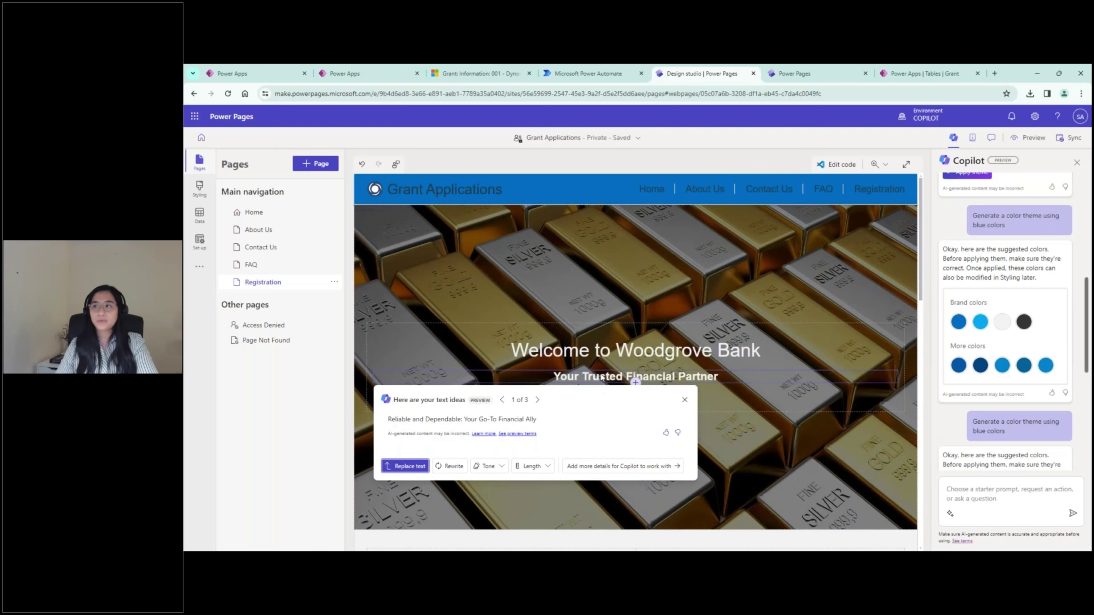
click(488, 466)
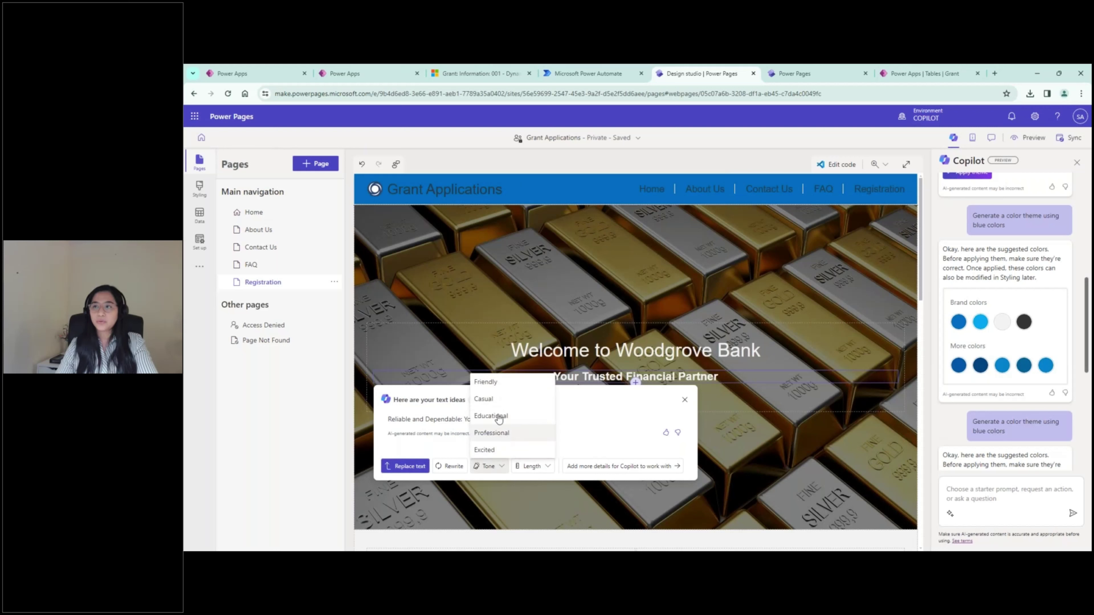
click(499, 400)
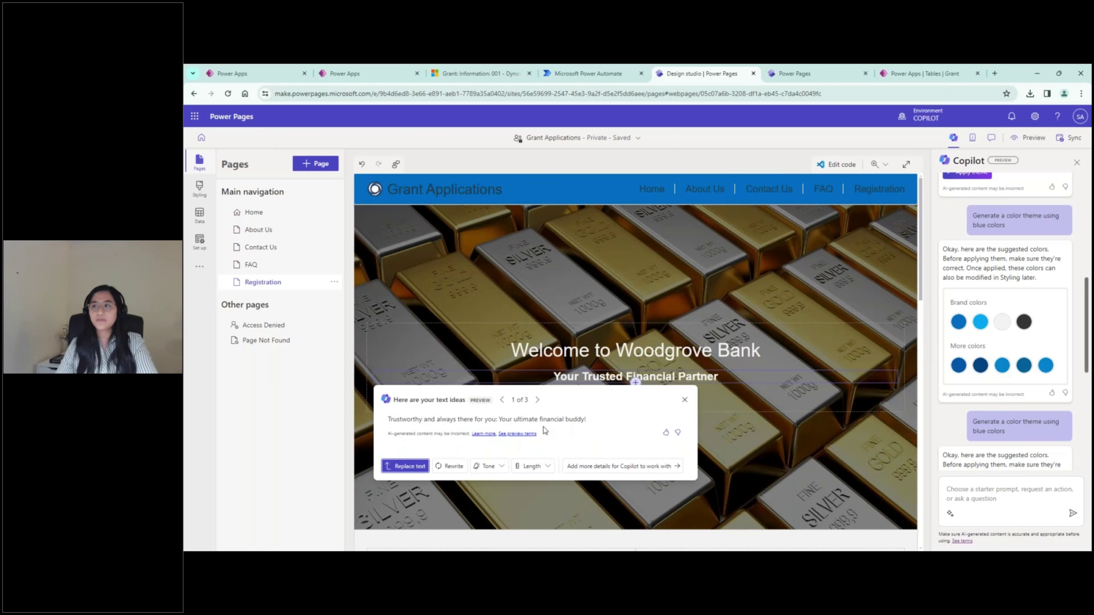
click(405, 466)
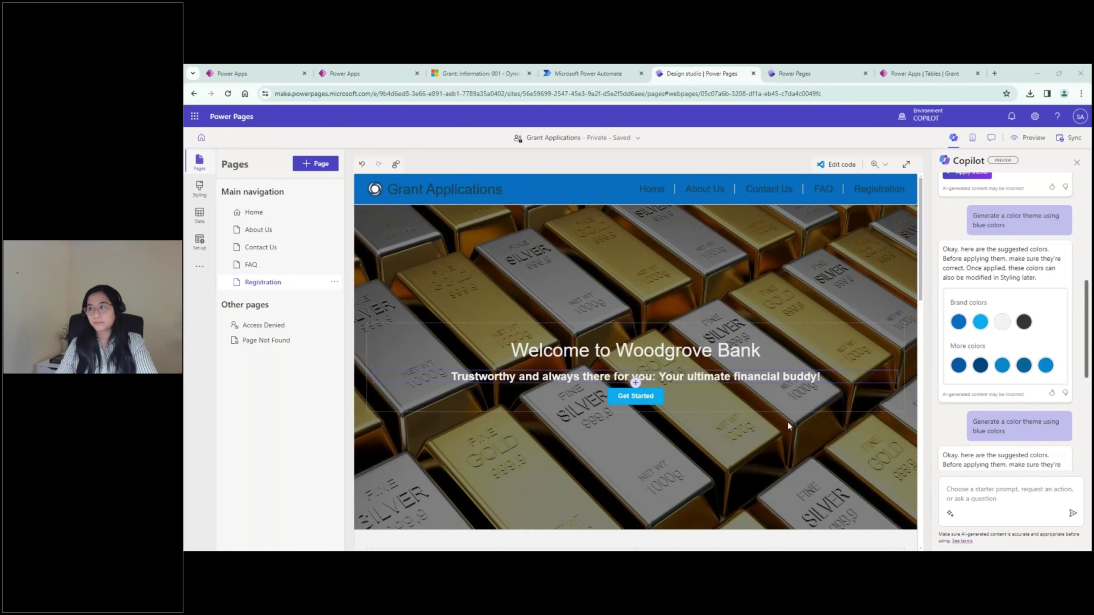
Add a 1-column section above "Register for an Account" on the Registration page and insert a form component in it.
scroll(771, 387, down, 5)
scroll(762, 405, down, 15)
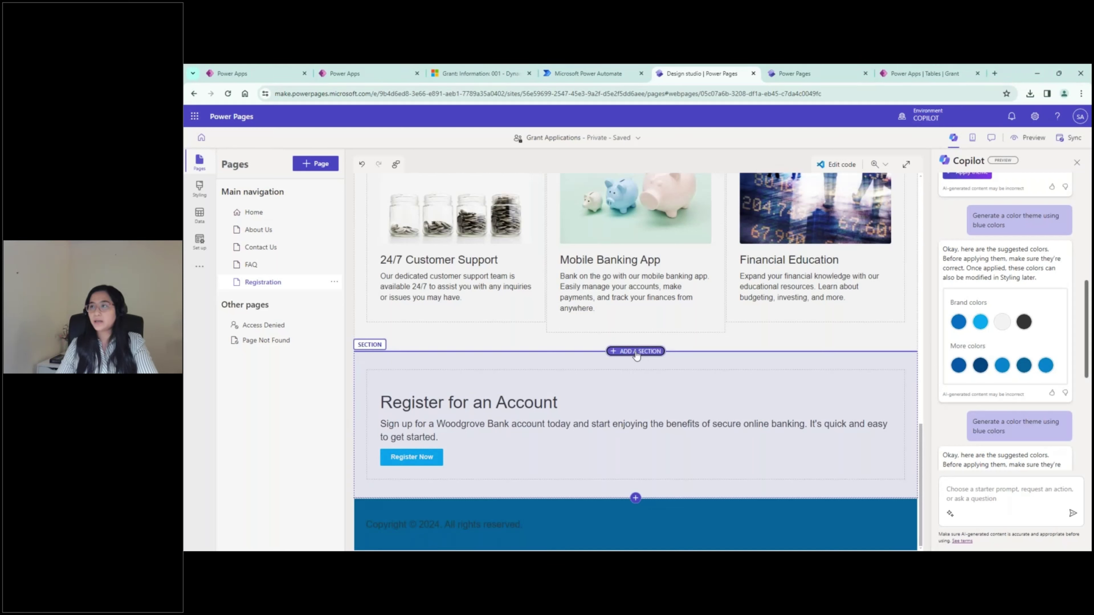
click(636, 352)
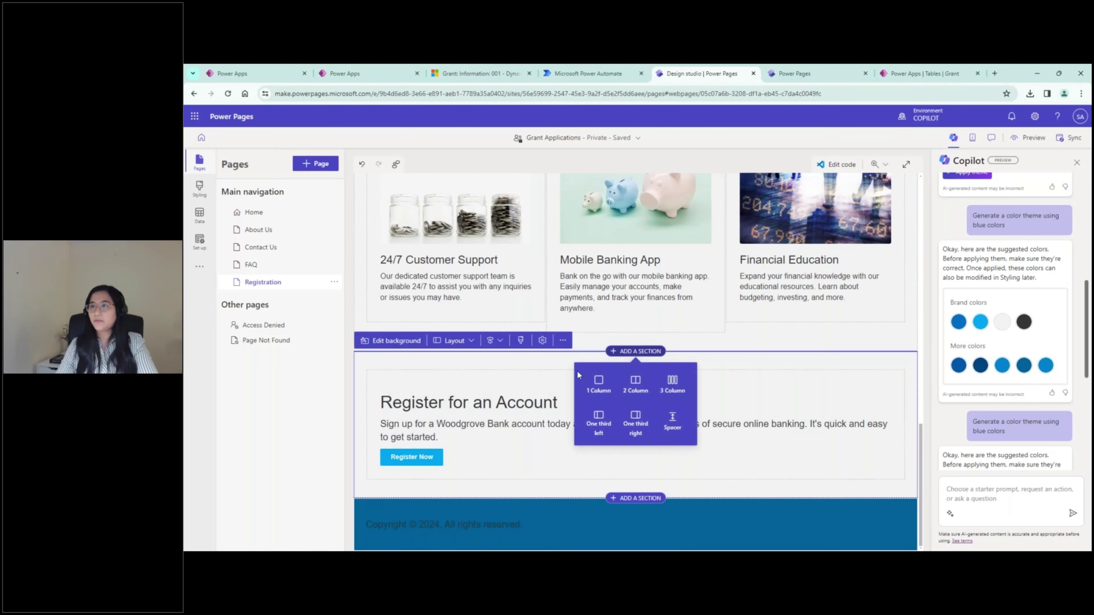
click(599, 385)
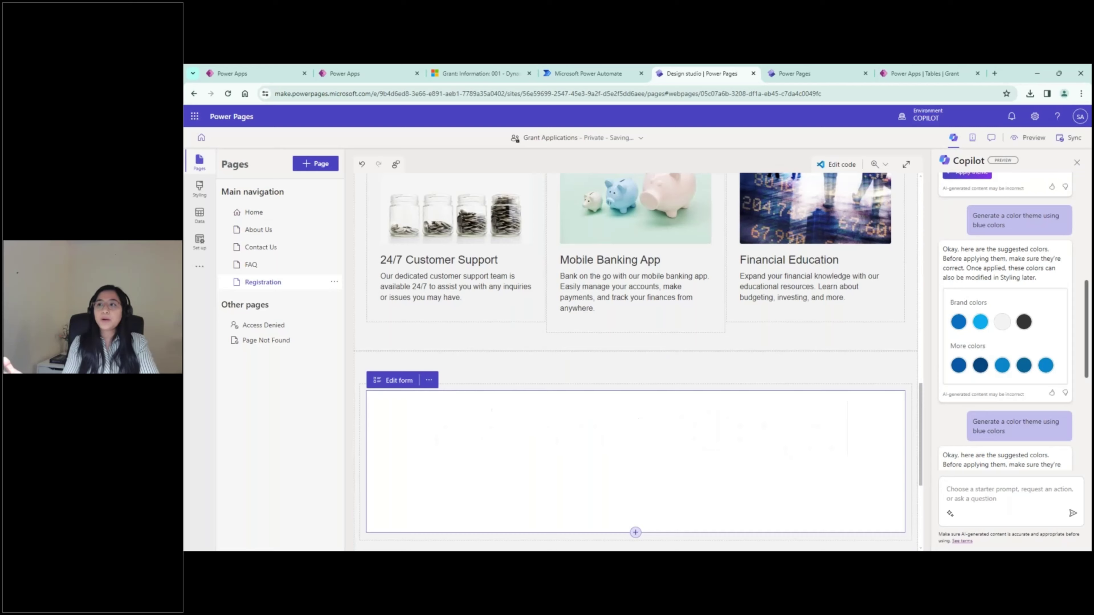
click(636, 440)
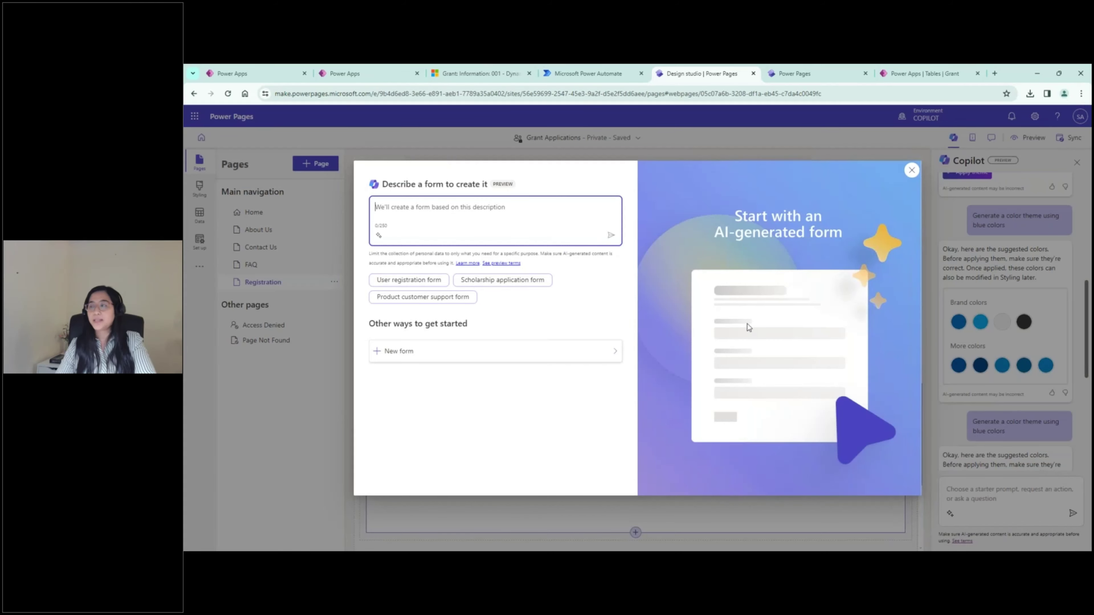
Generate a form from the suggested "User registration form" prompt and review all its fields in the preview.
click(415, 282)
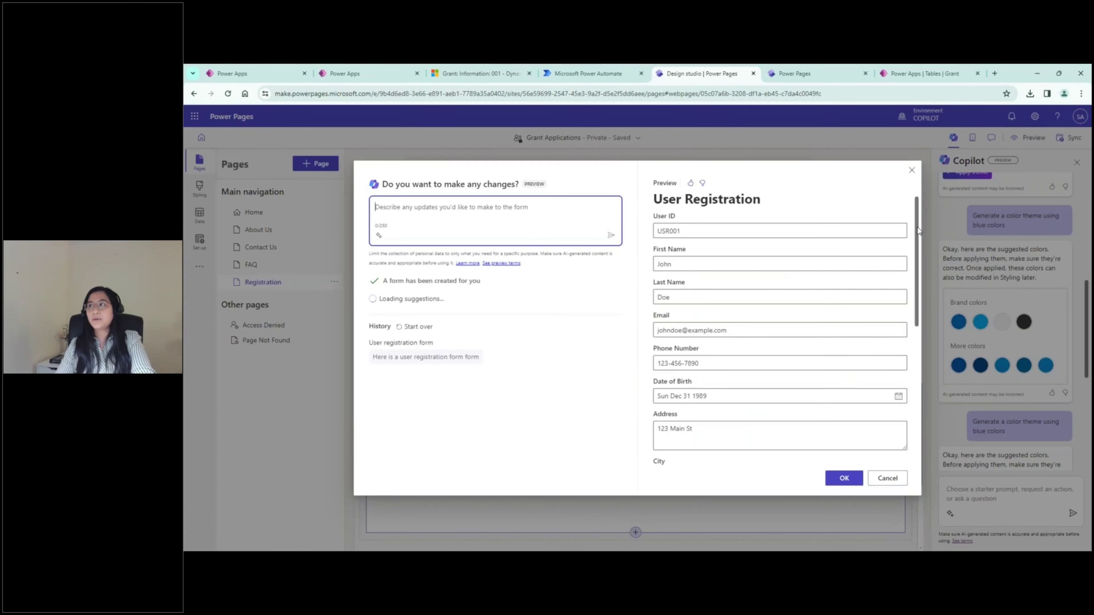
scroll(917, 232, down, 2)
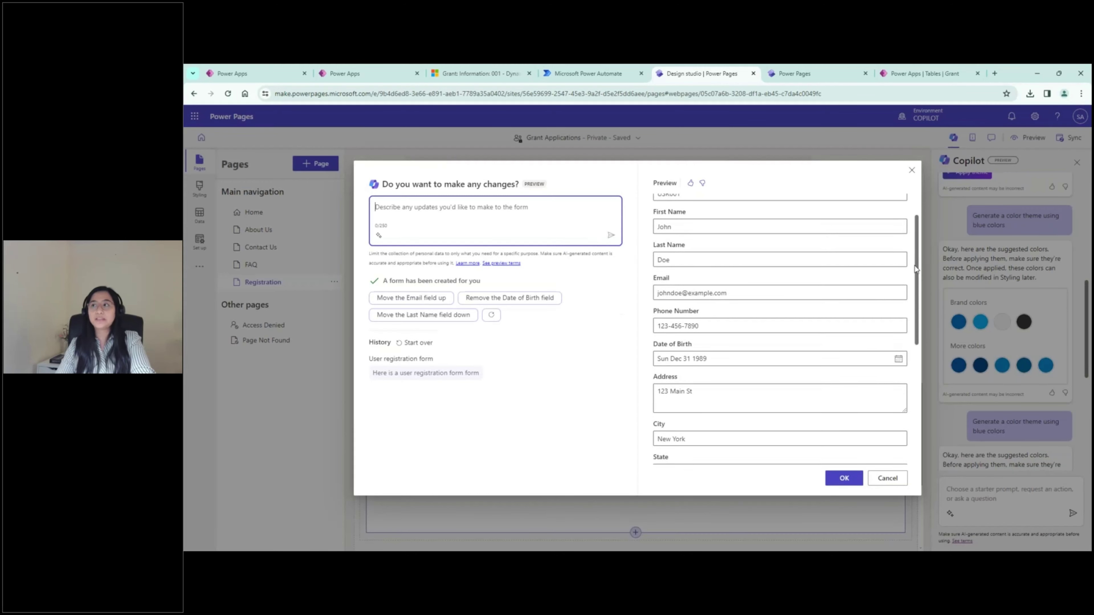
scroll(914, 270, down, 5)
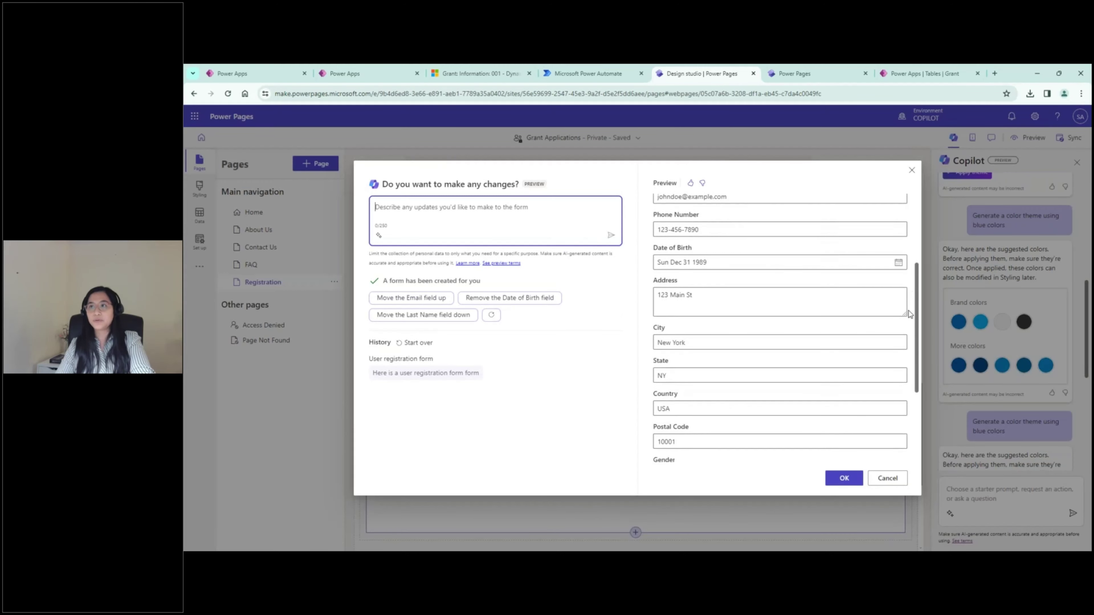
scroll(908, 313, down, 2)
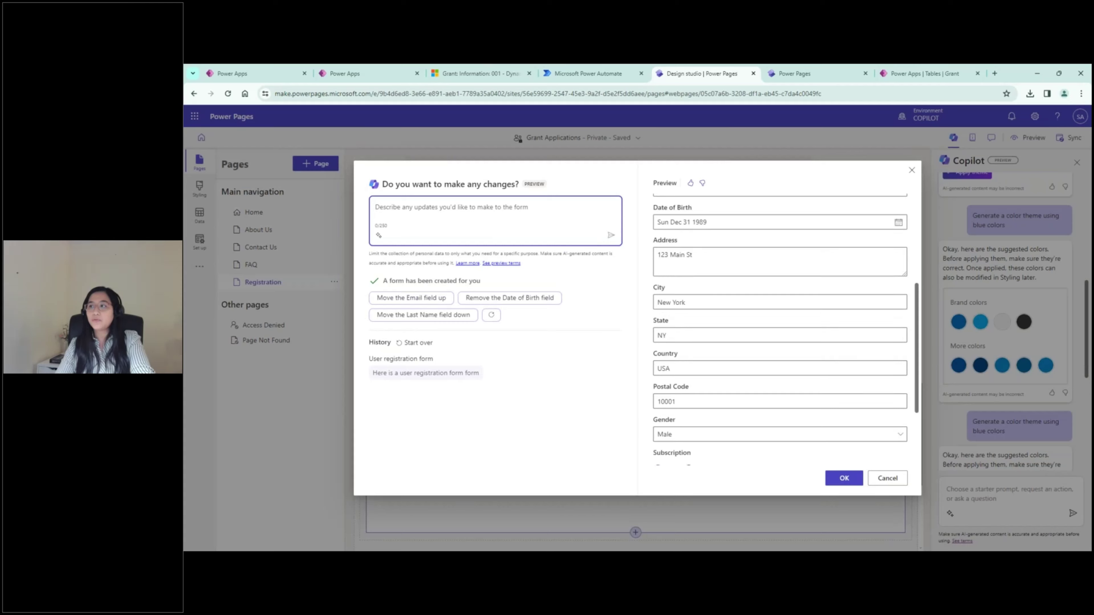
scroll(779, 328, down, 5)
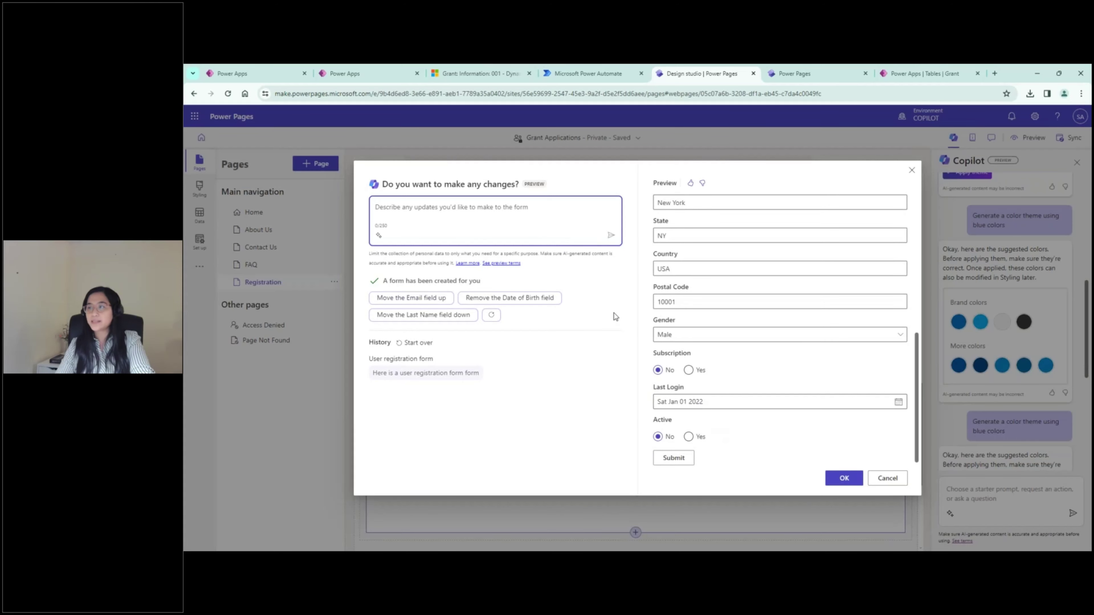
Try to remove the Subscription field from the generated form with the Copilot prompt "remove subscription", submitting the request twice.
text(remov)
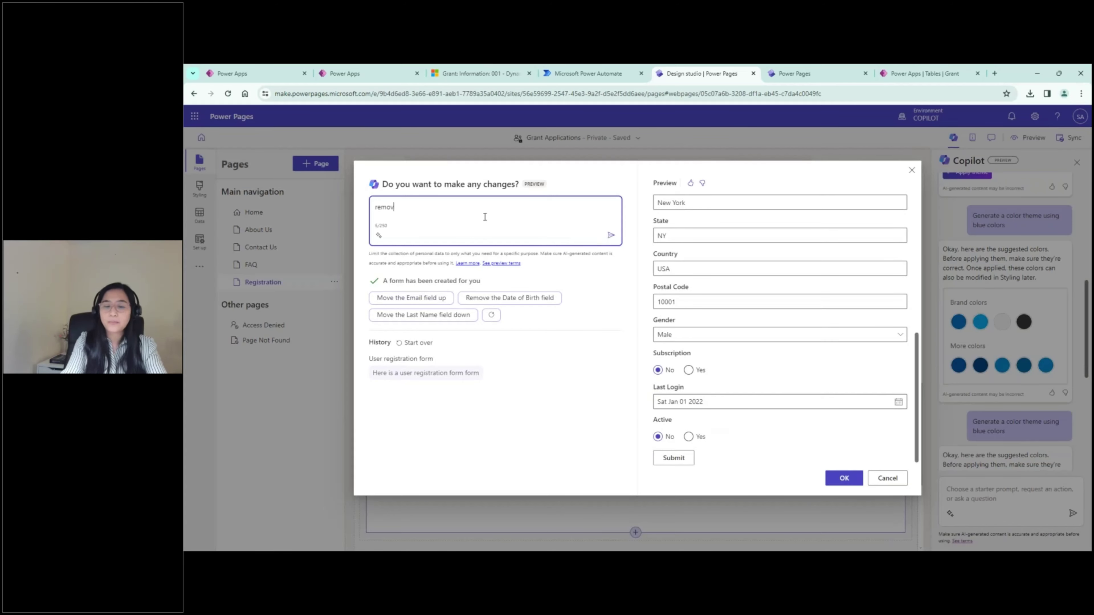
text(e subscription)
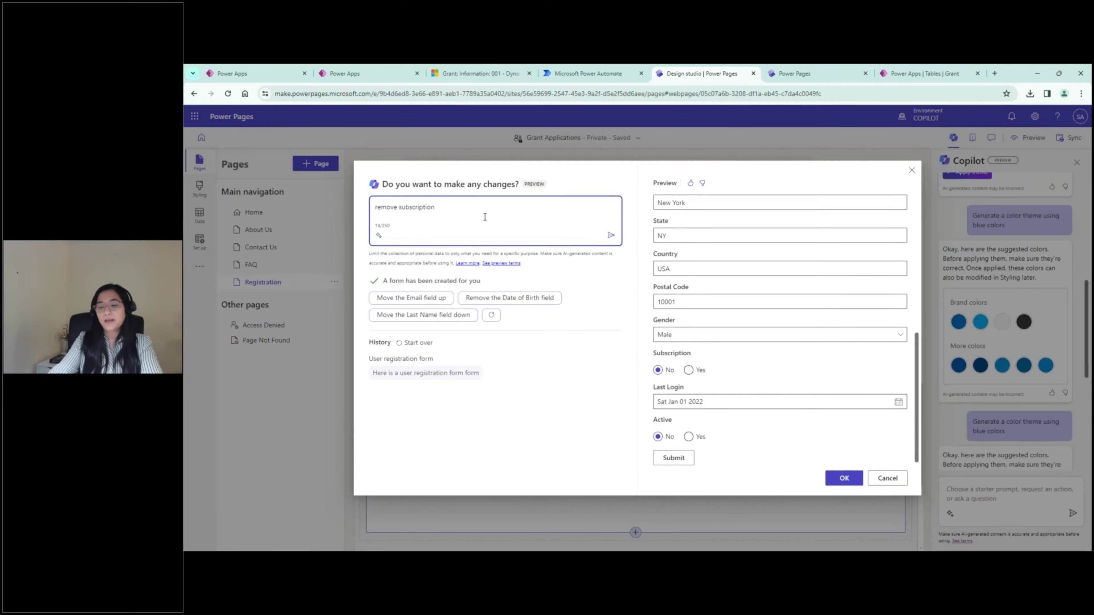
key(Return)
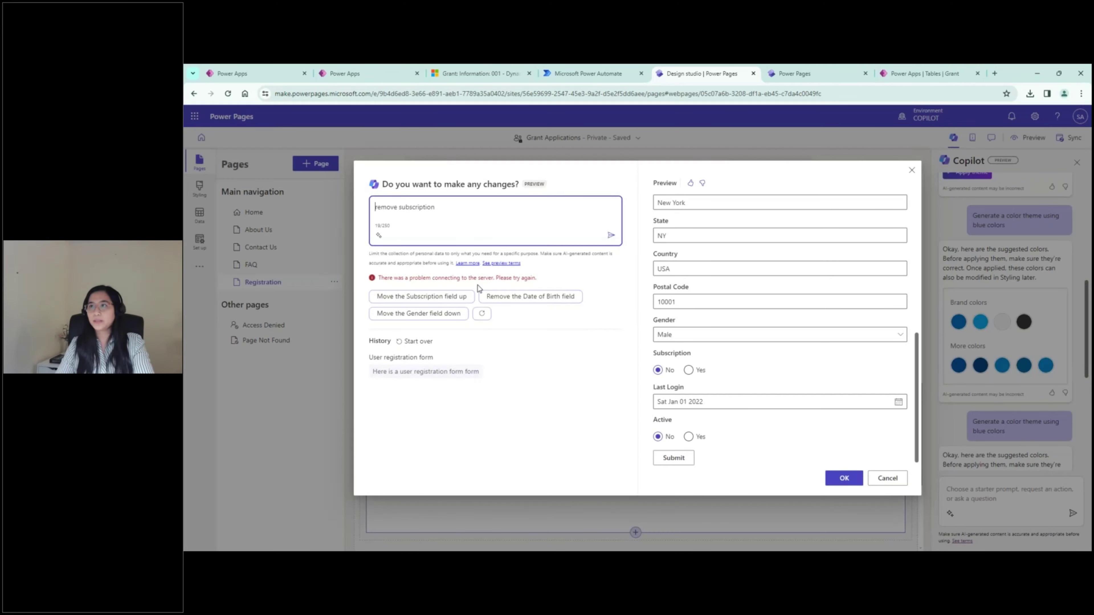
click(610, 234)
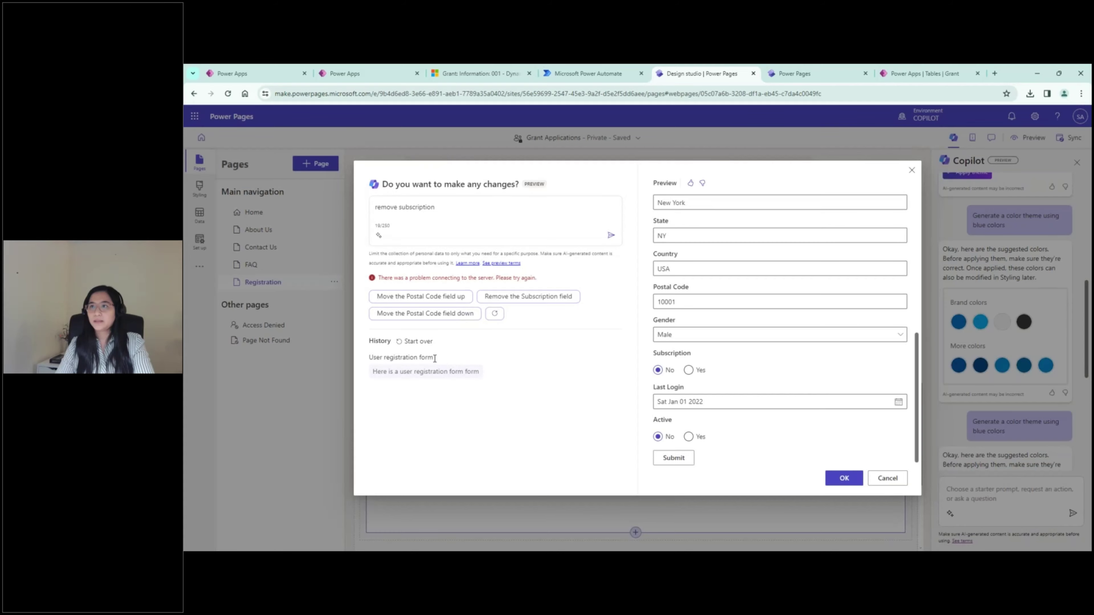
Start the form over from the suggested "User registration form" prompt and try to remove its User ID field with "remove user id".
click(412, 341)
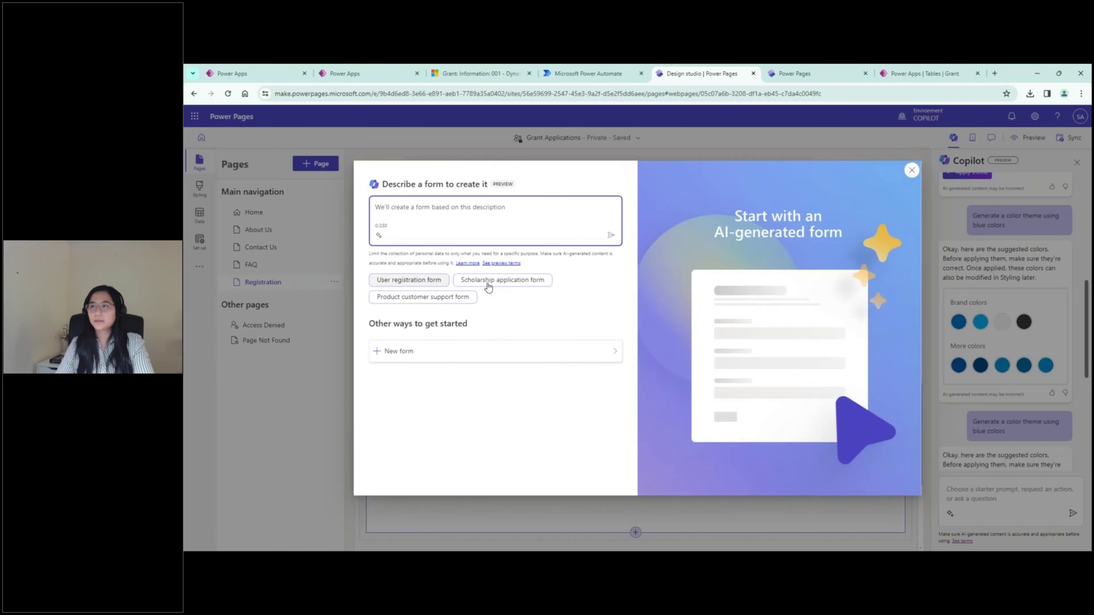
click(420, 280)
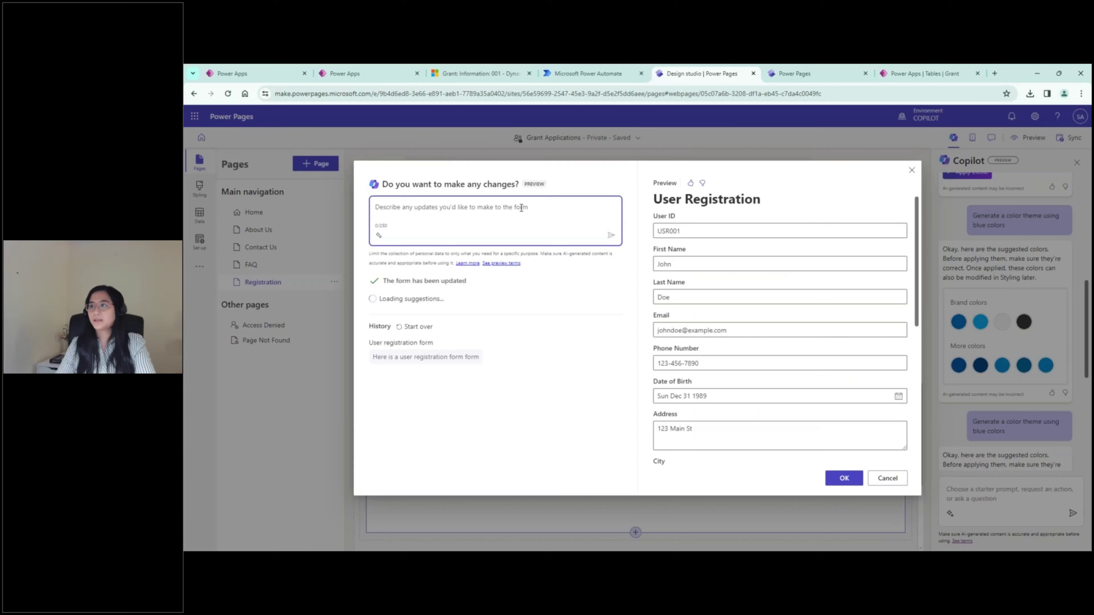
text(remove)
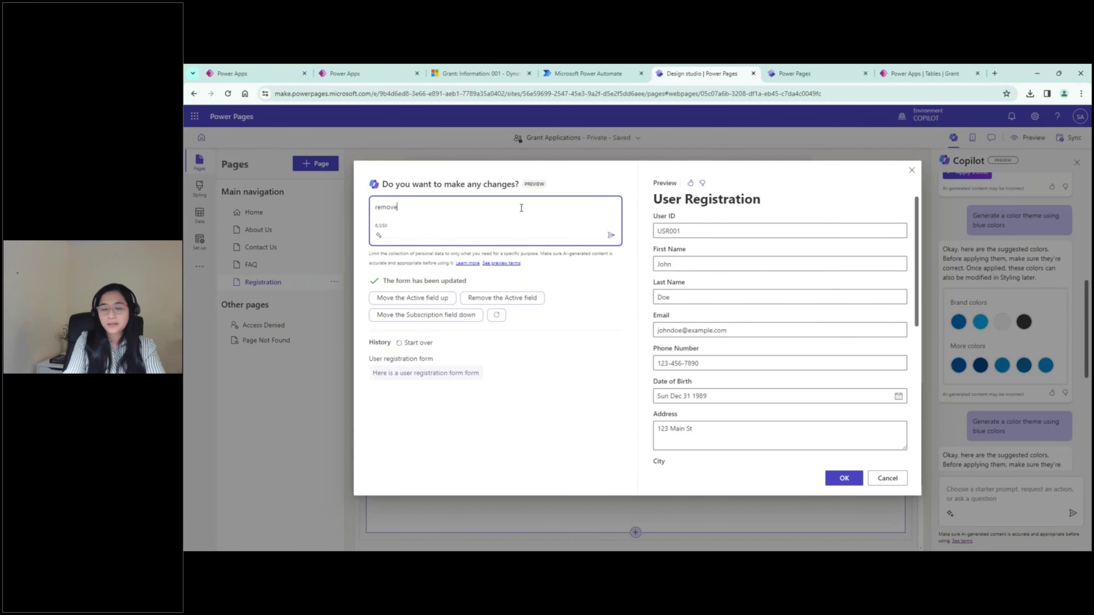
text( user id)
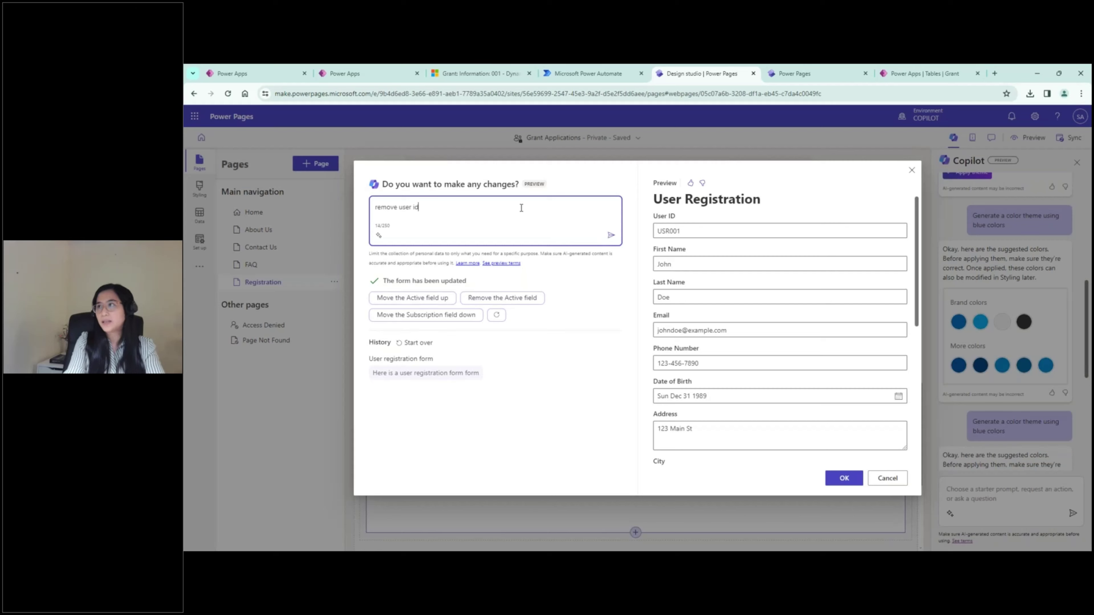
key(Return)
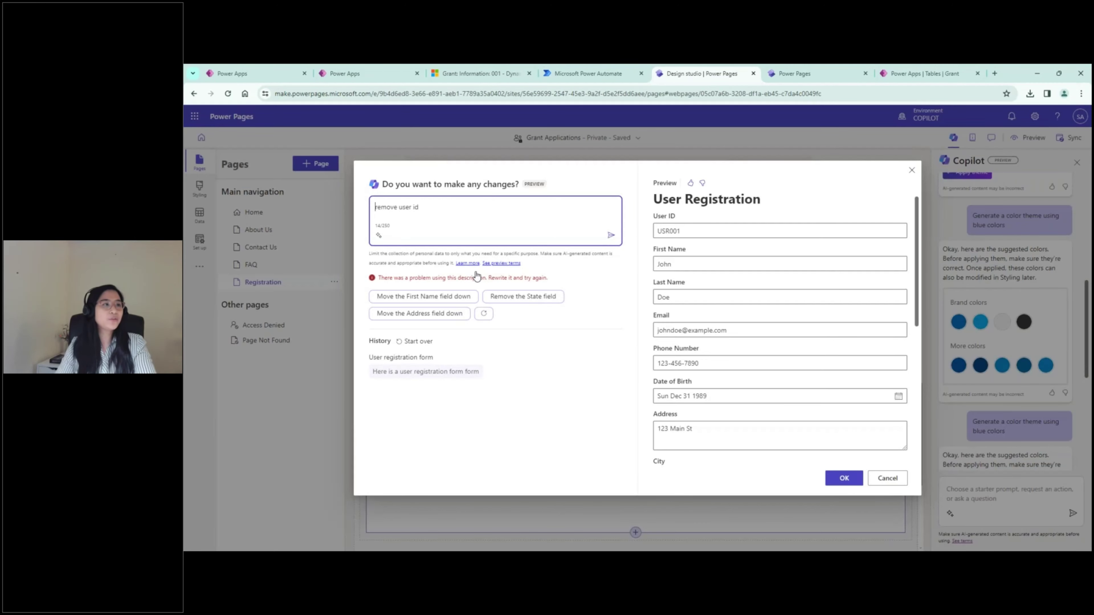
key(Escape)
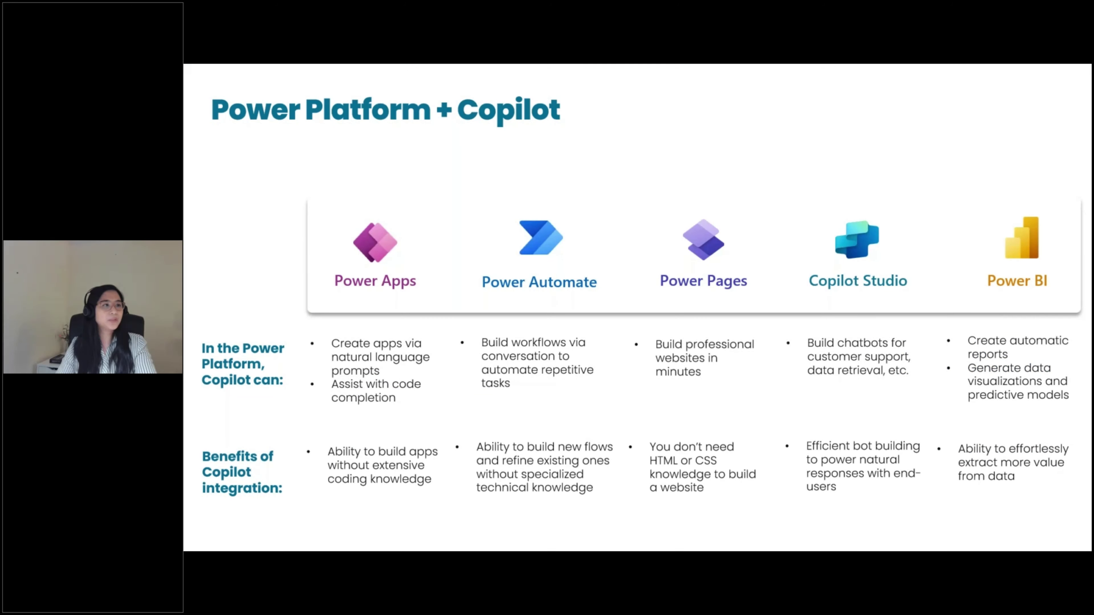
key(Right)
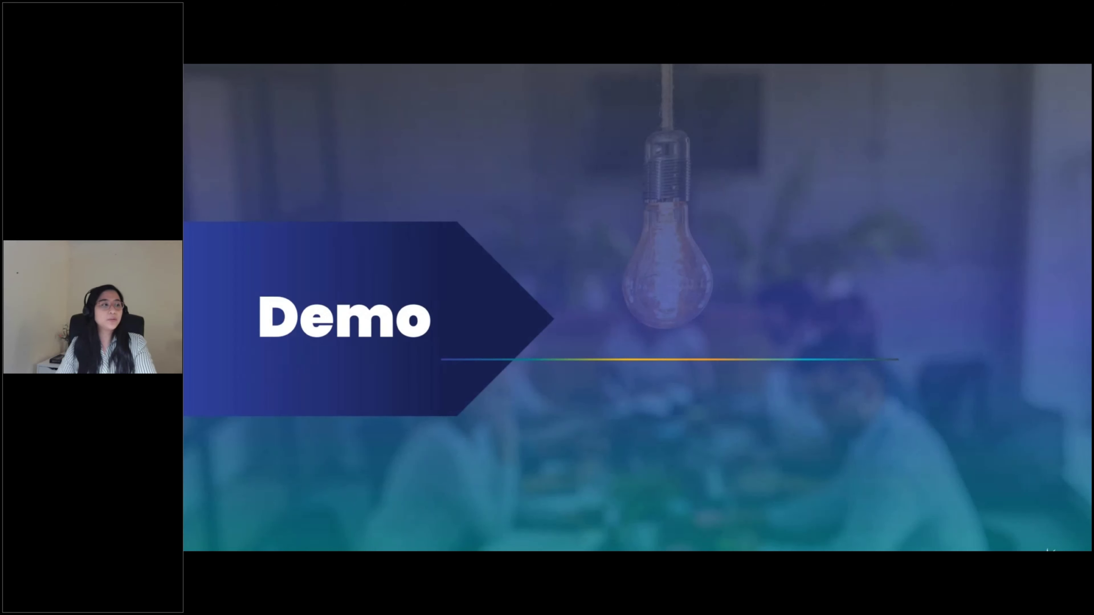
key(Right)
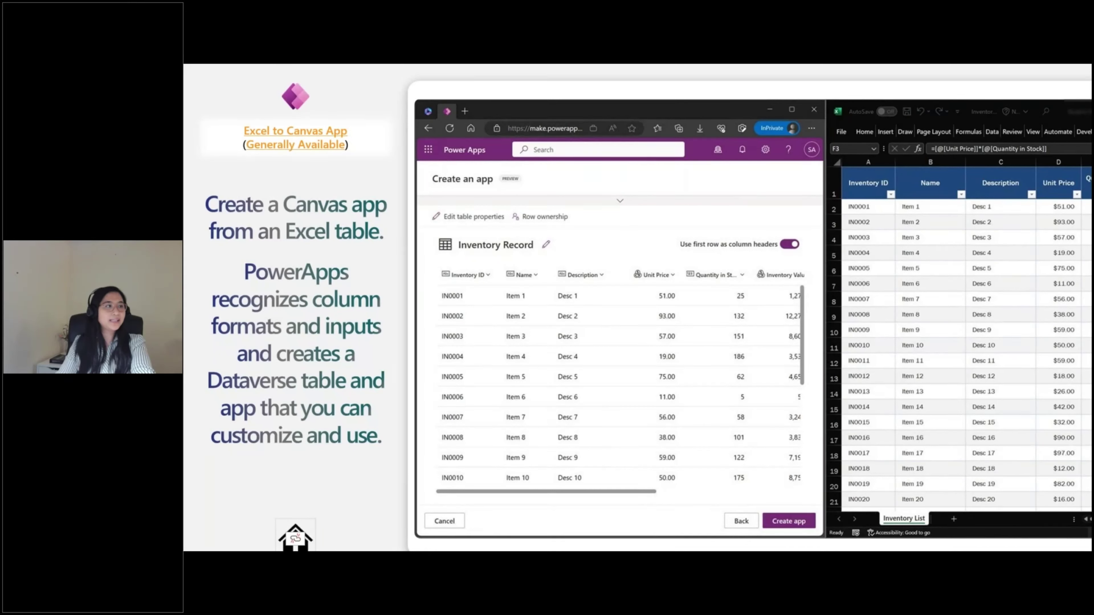
key(Right)
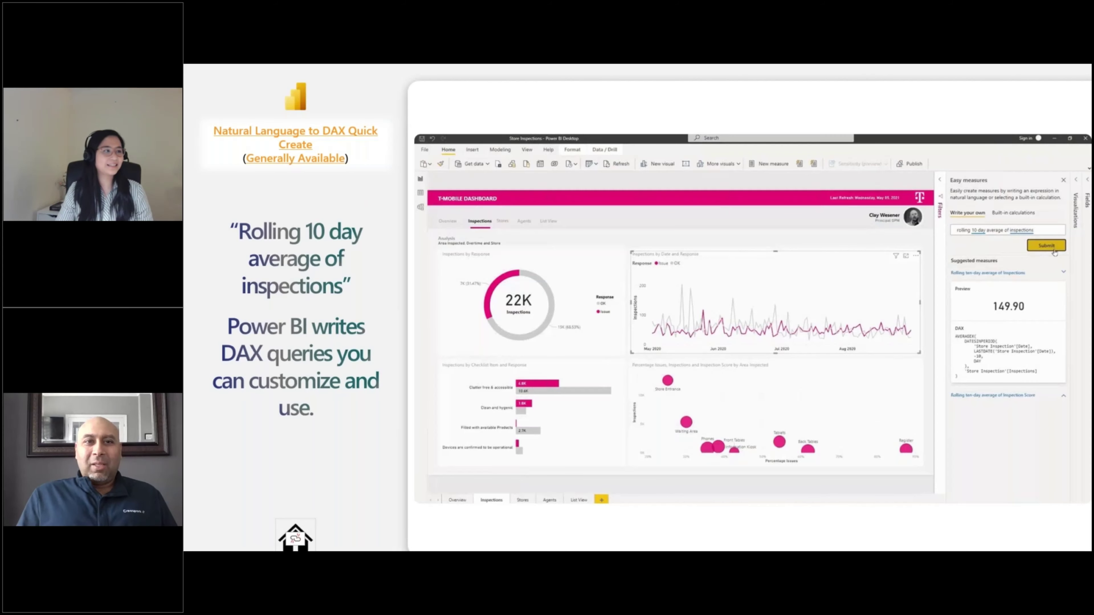
key(Right)
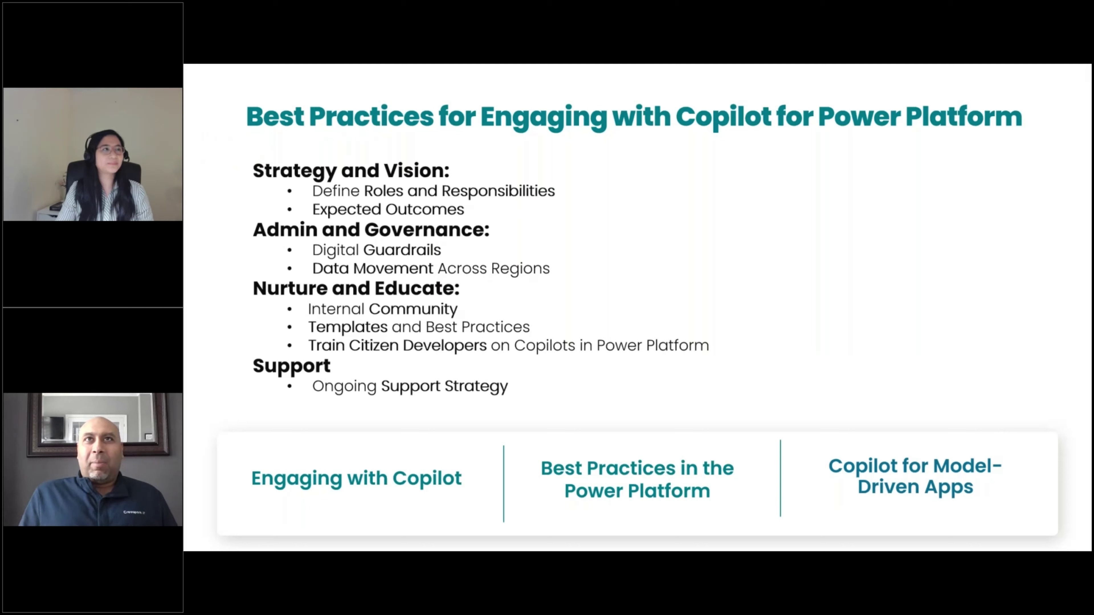